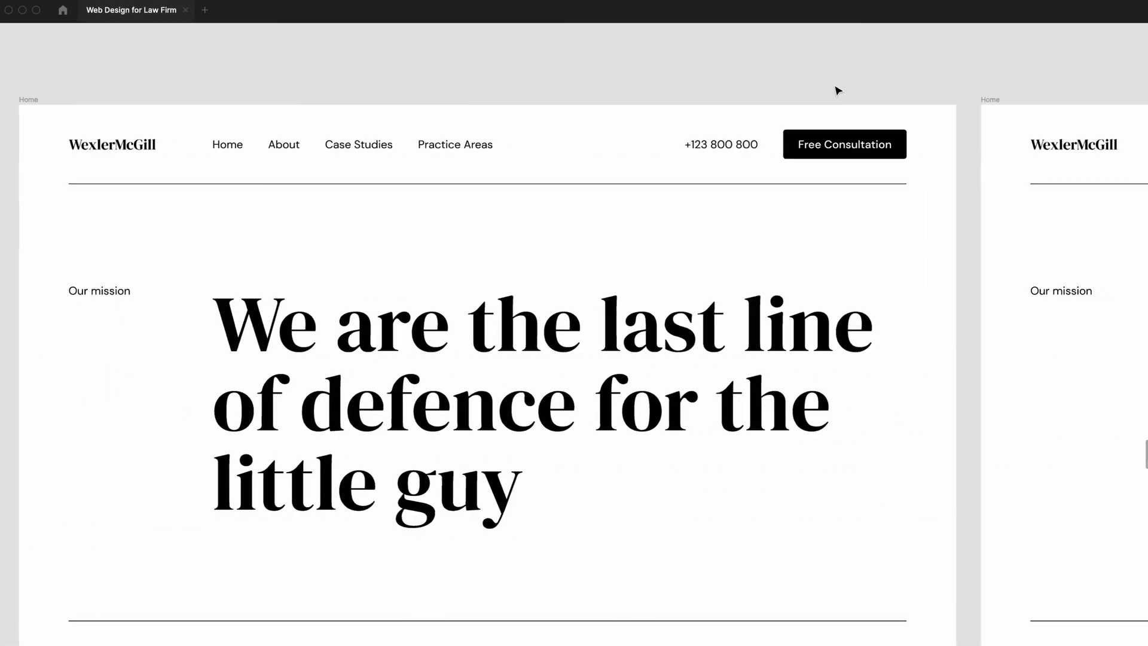
Scroll through the outcrowd.io target-audience web design article
scroll(837, 90, "down", 5)
scroll(837, 90, "right", 15)
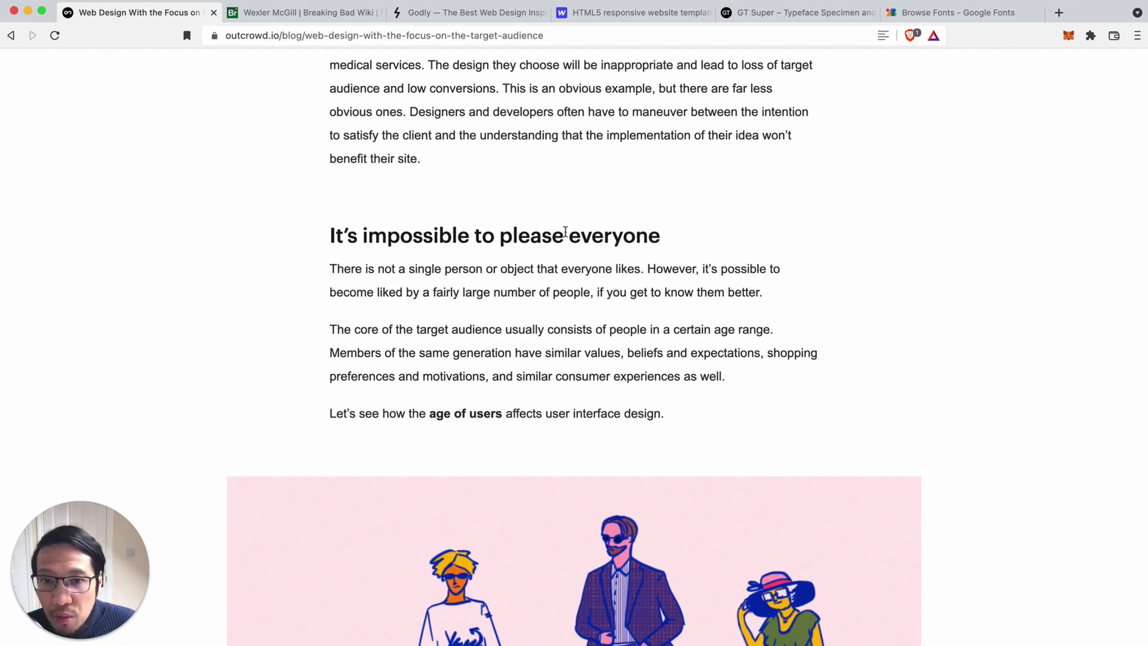
scroll(307, 376, "down", 10)
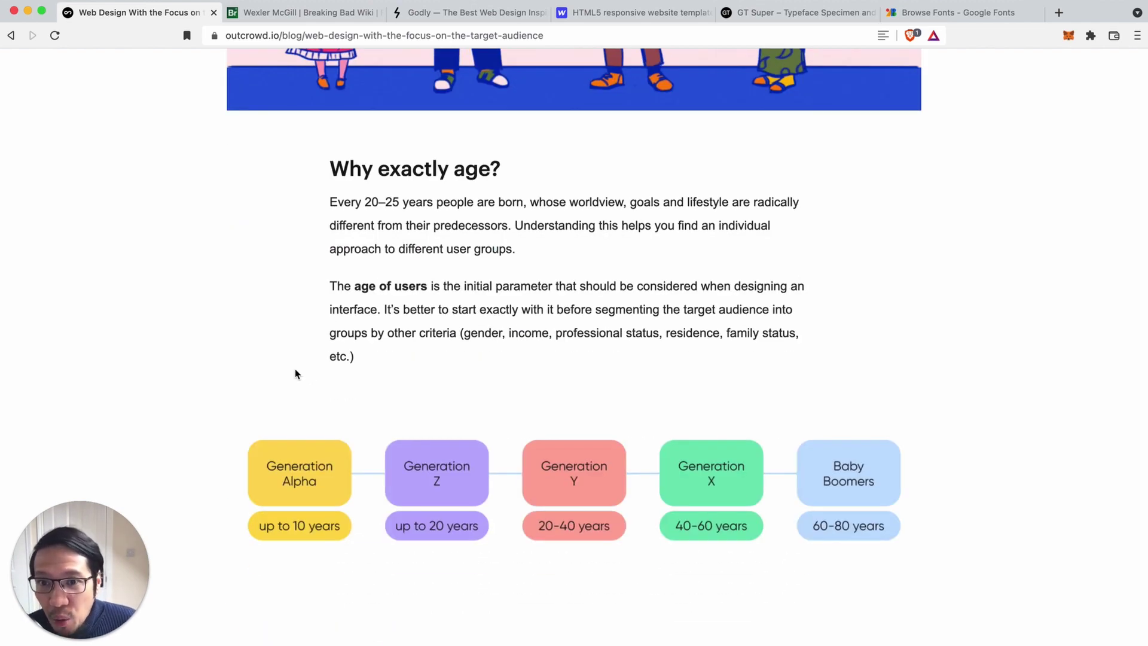
scroll(295, 374, "down", 20)
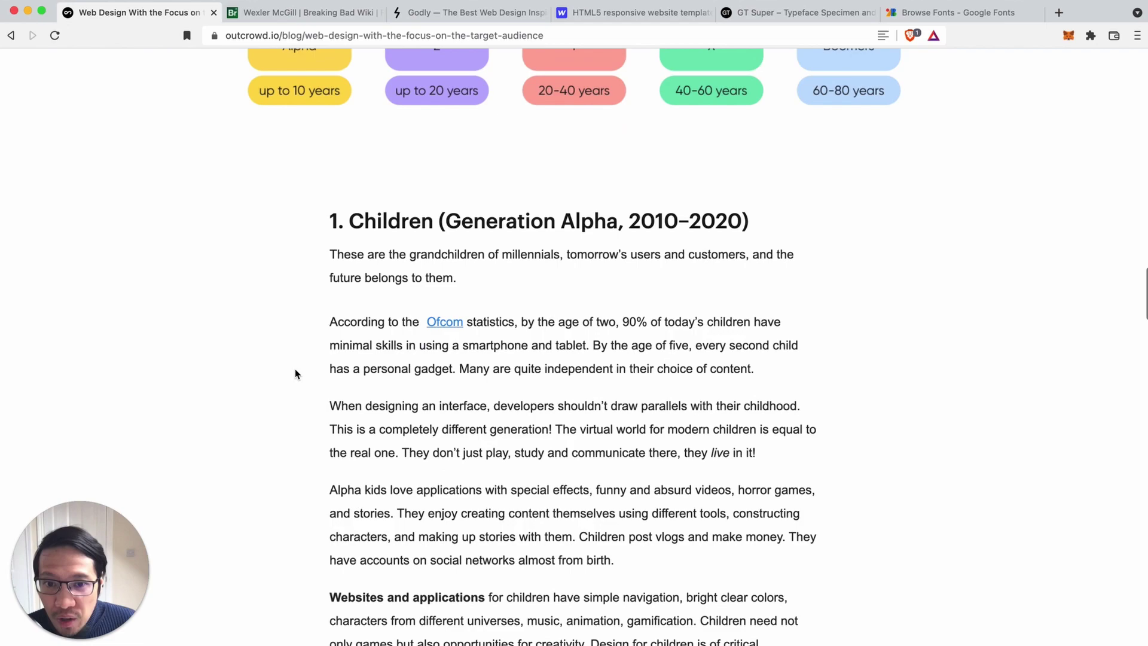
scroll(295, 374, "down", 11)
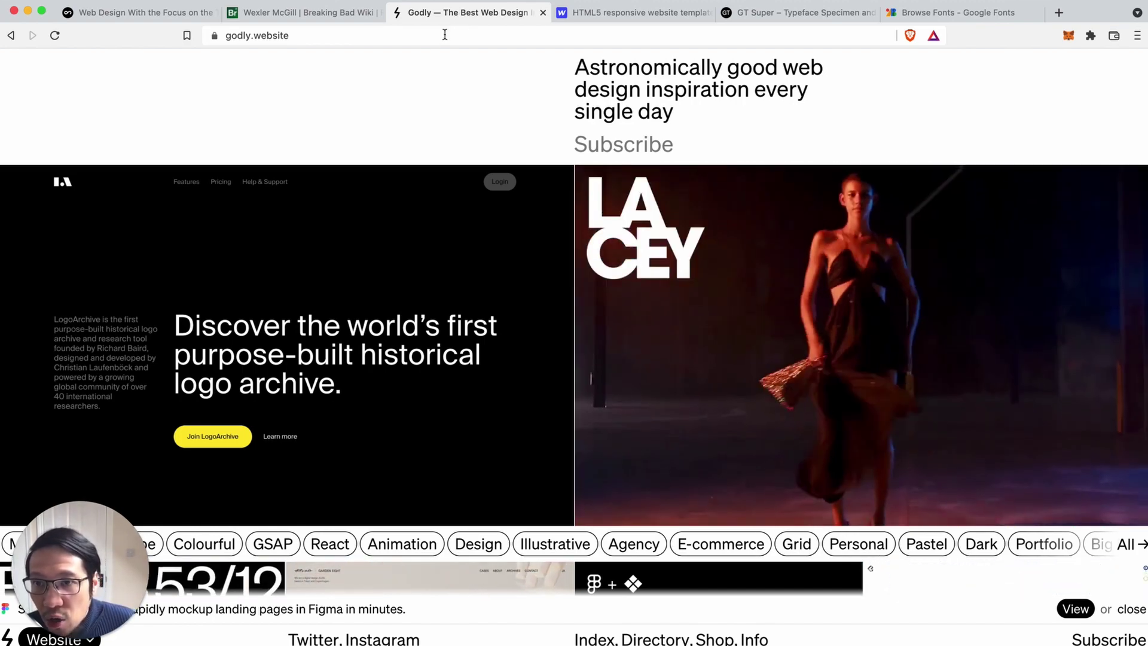
Open Godly's Legal website type by searching the full type list for 'lega'
scroll(435, 142, "down", 3)
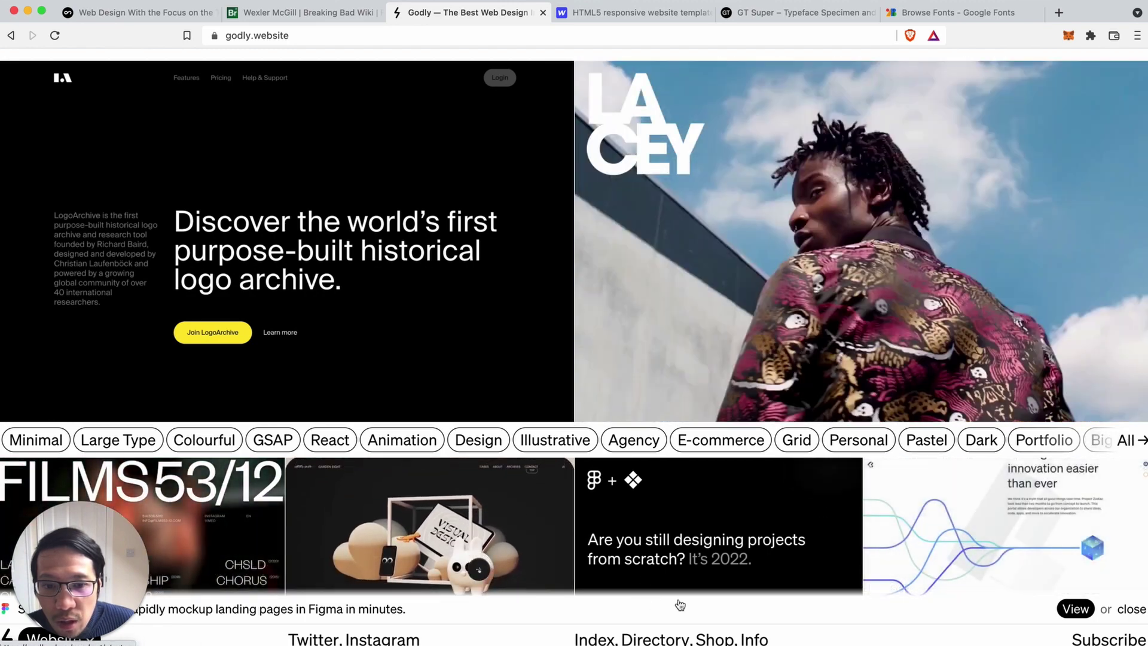
left_click(1127, 441)
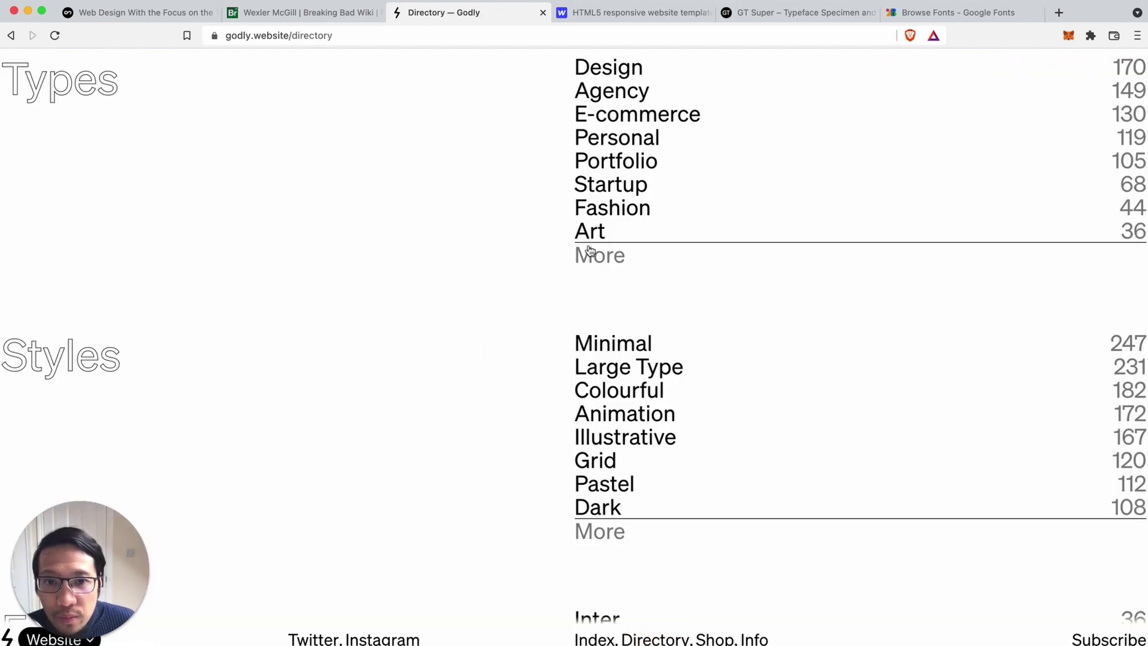
left_click(590, 252)
key("super+f")
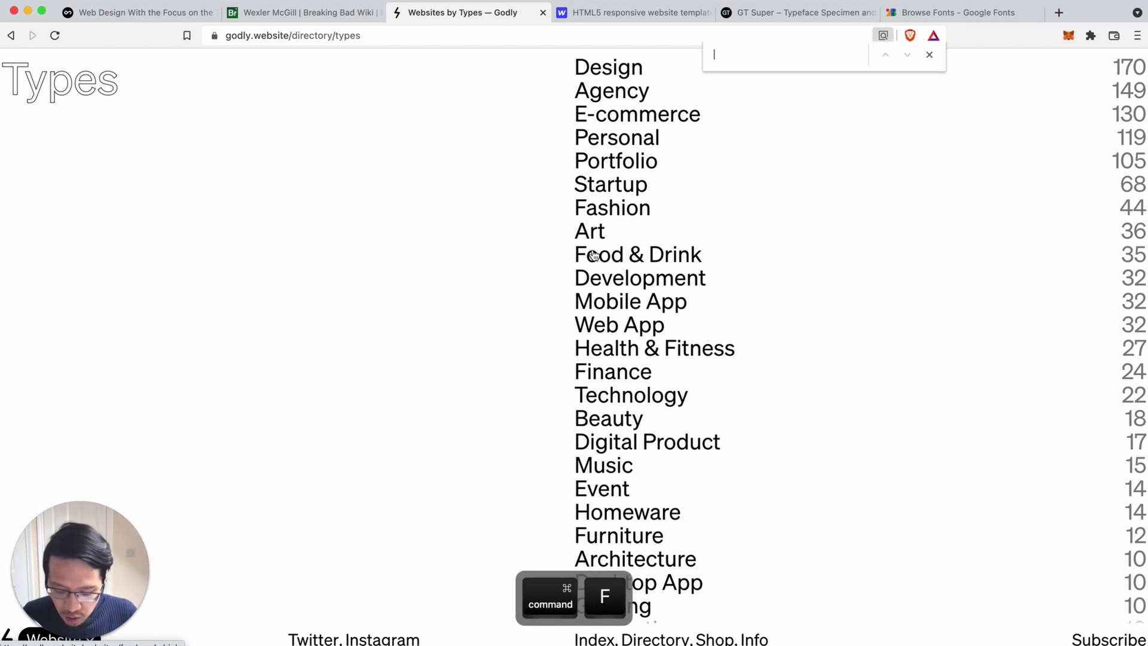
type("law")
key("BackSpace")
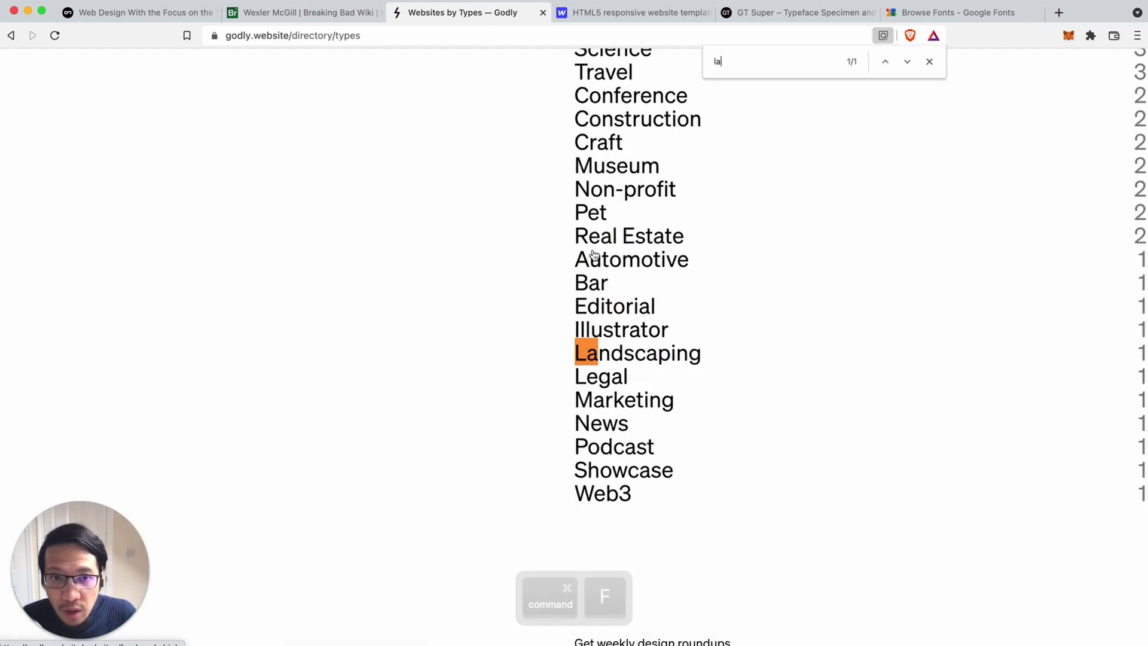
key("BackSpace")
type("egal")
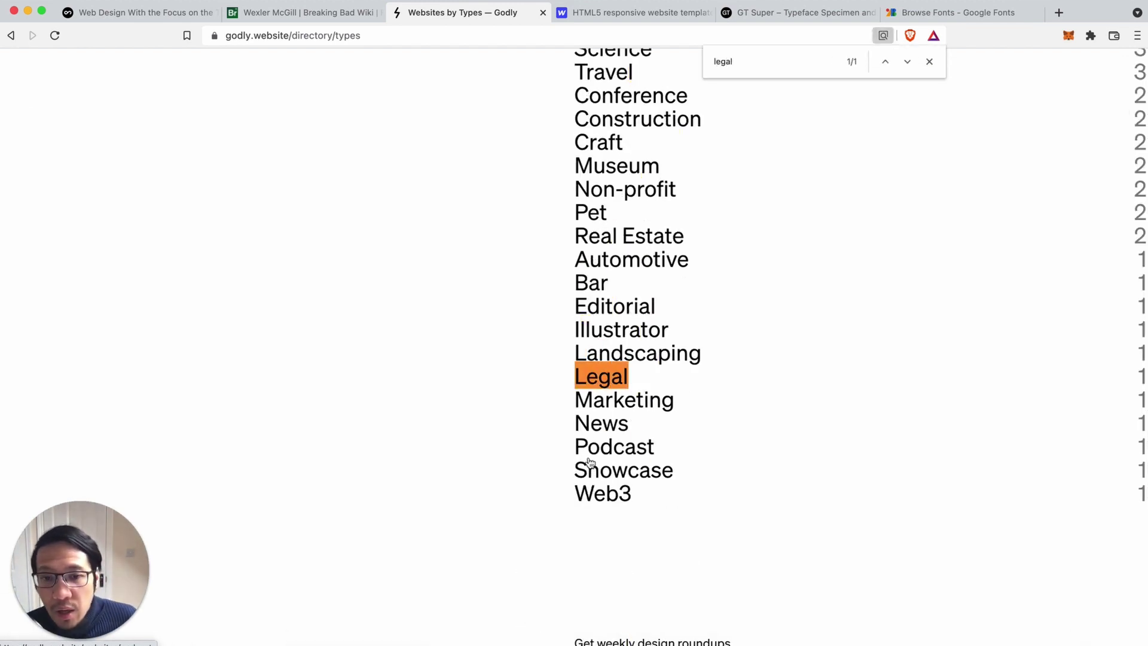
left_click(598, 377)
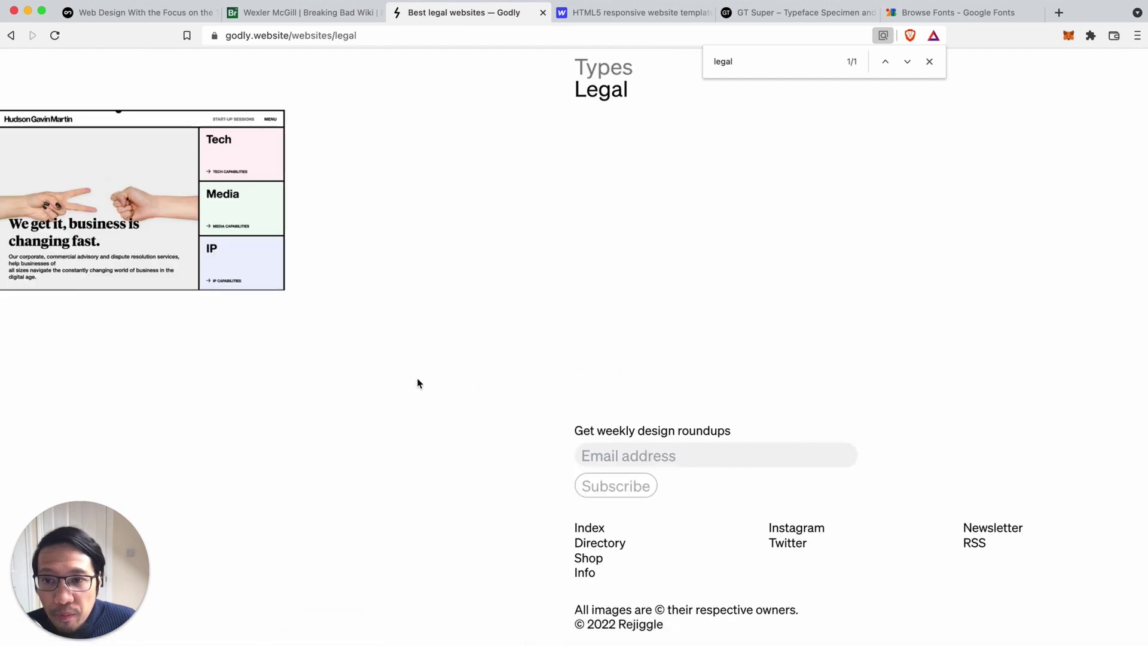
Open the Hudson Gavin Martin showcase page and review its fonts and build details
left_click(122, 239)
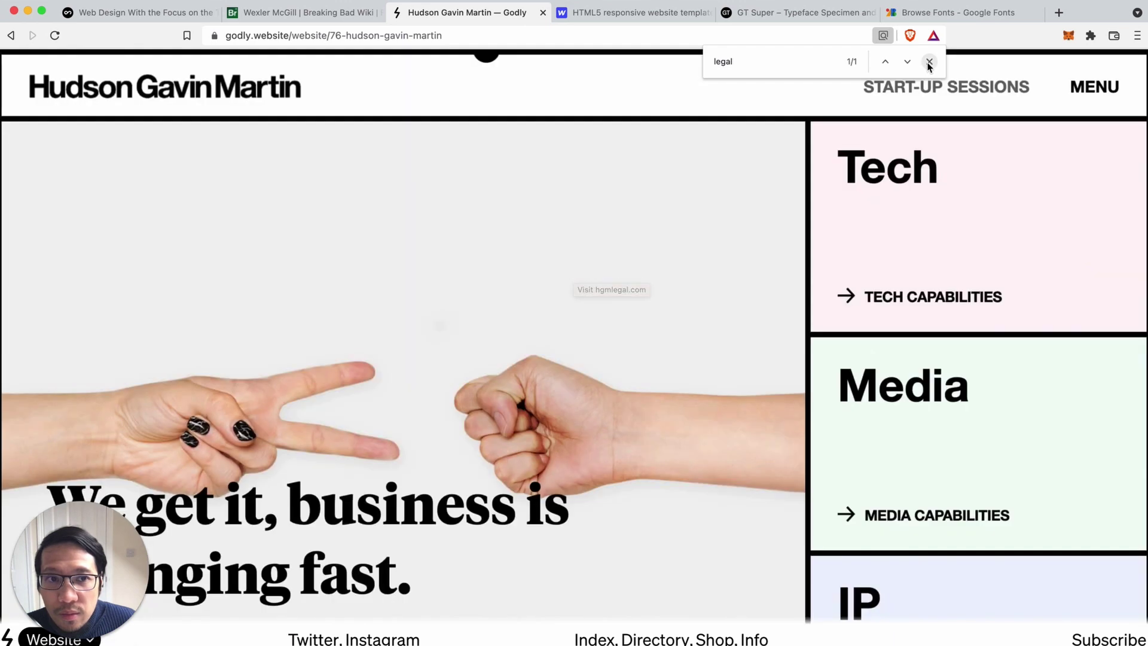
left_click(929, 62)
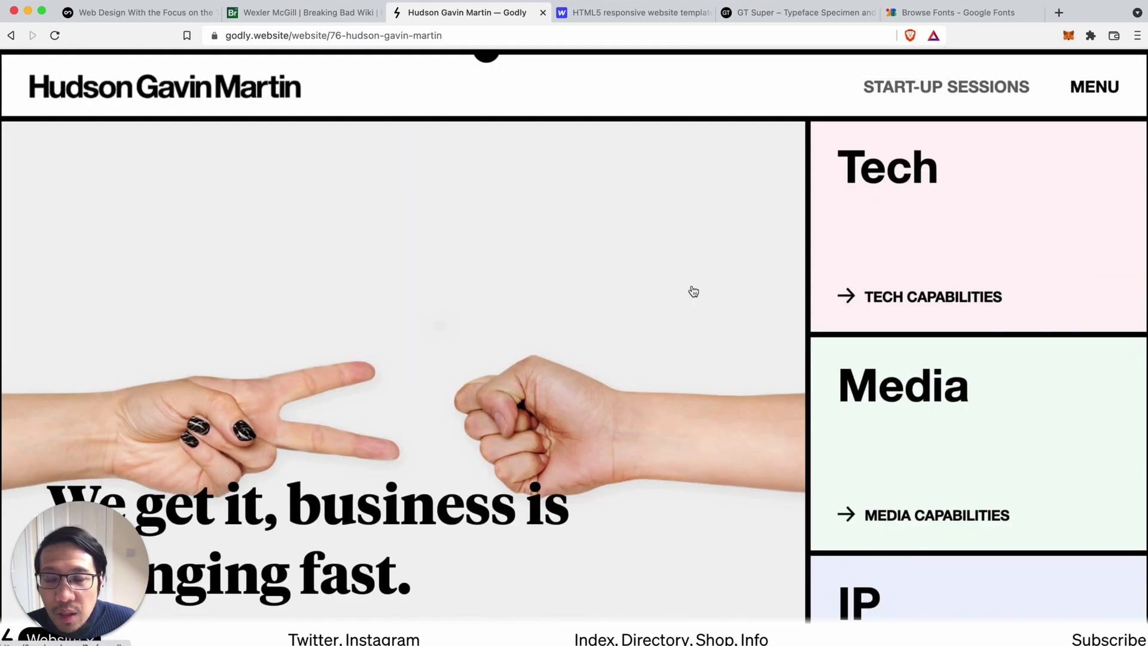
scroll(693, 291, "down", 10)
scroll(692, 292, "up", 6)
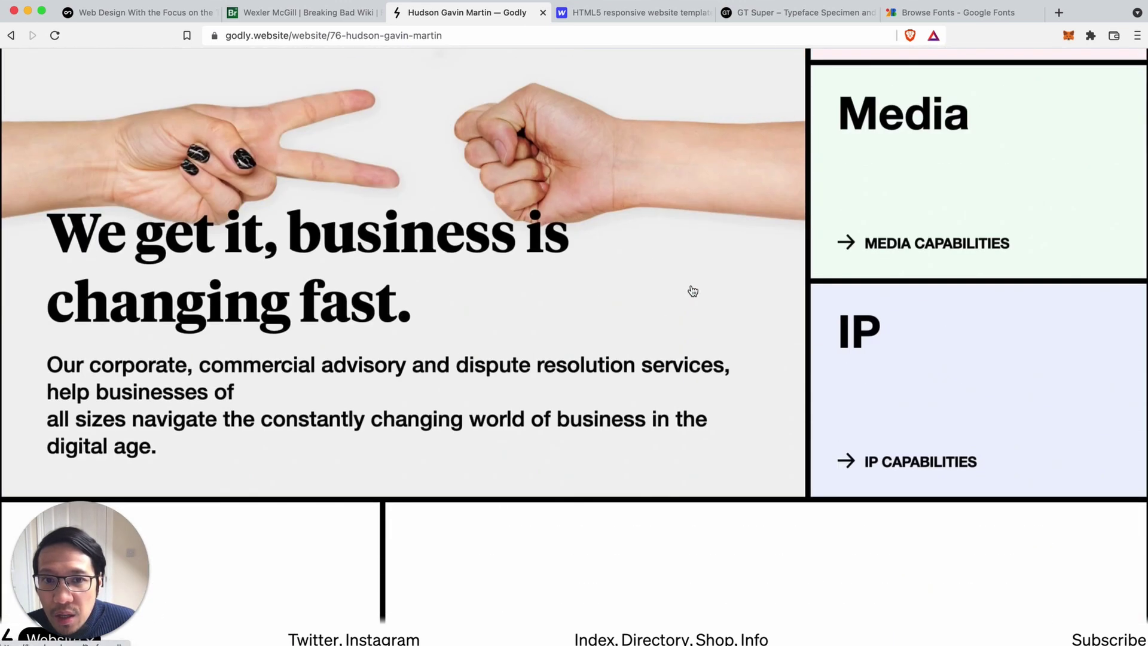
scroll(693, 291, "up", 3)
scroll(805, 124, "up", 2)
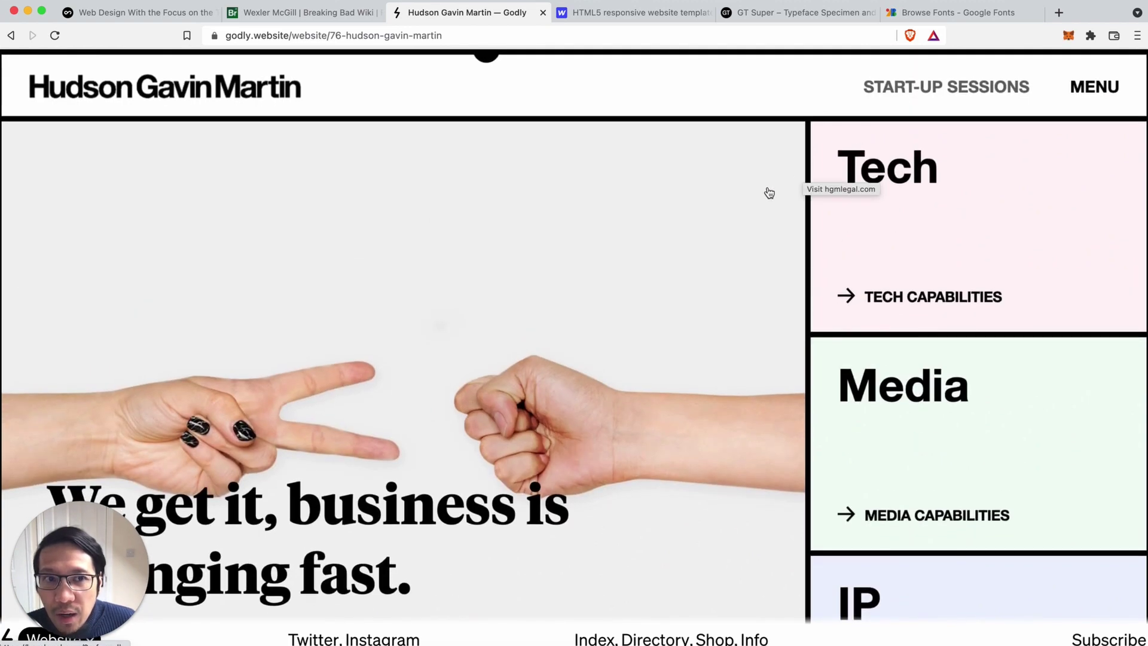
scroll(764, 192, "down", 6)
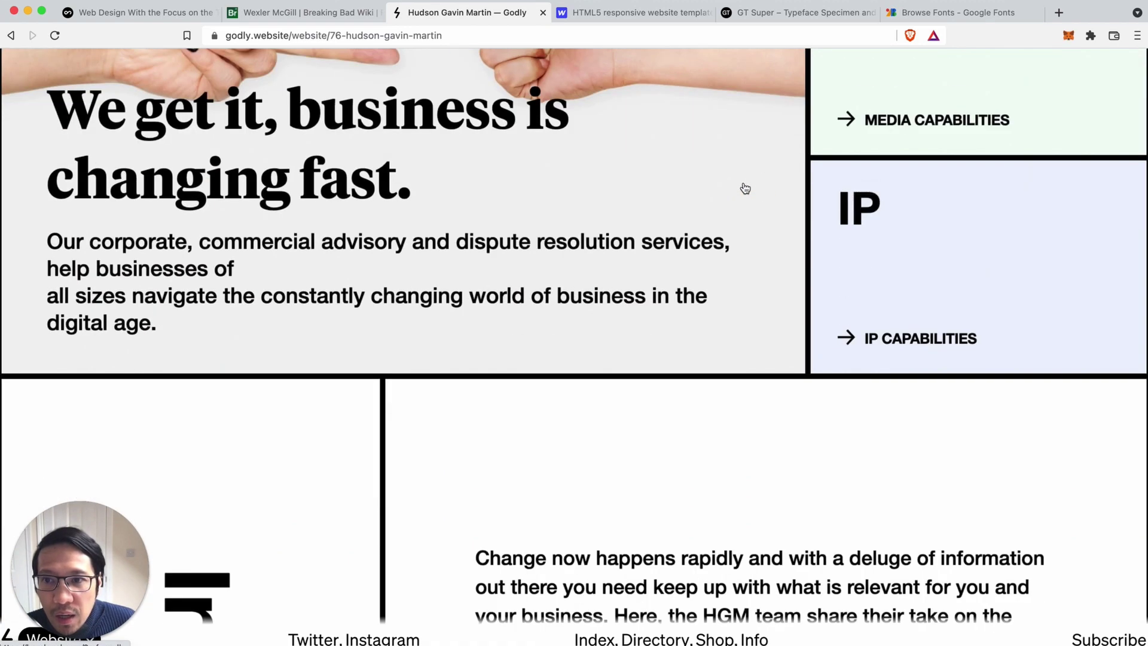
scroll(740, 187, "up", 1)
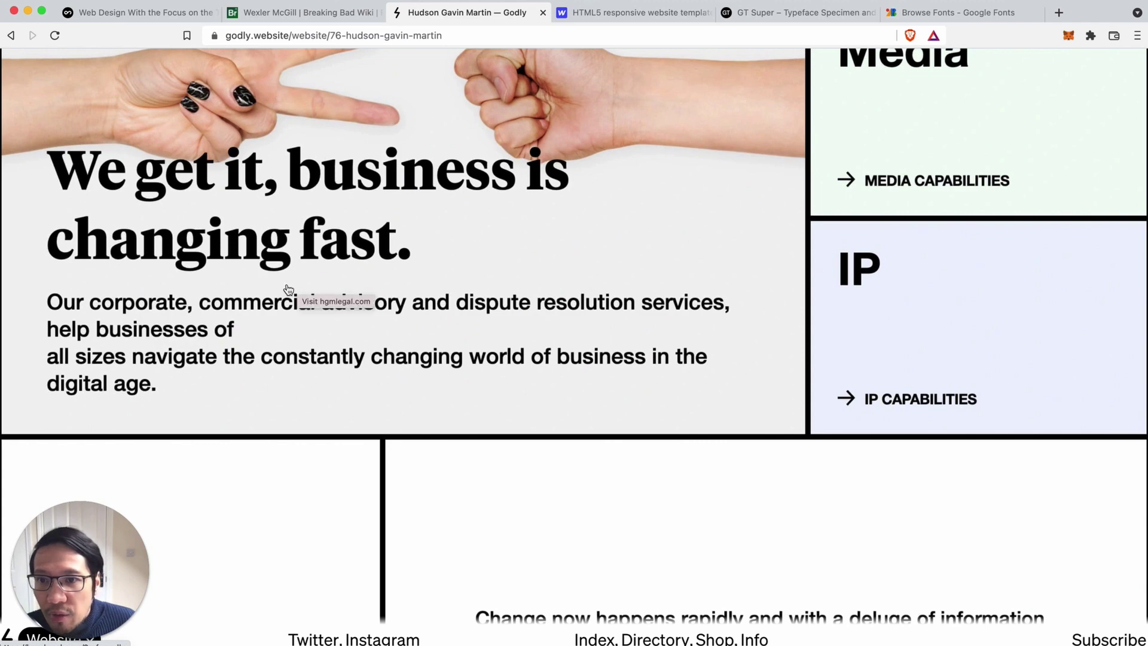
scroll(619, 339, "down", 15)
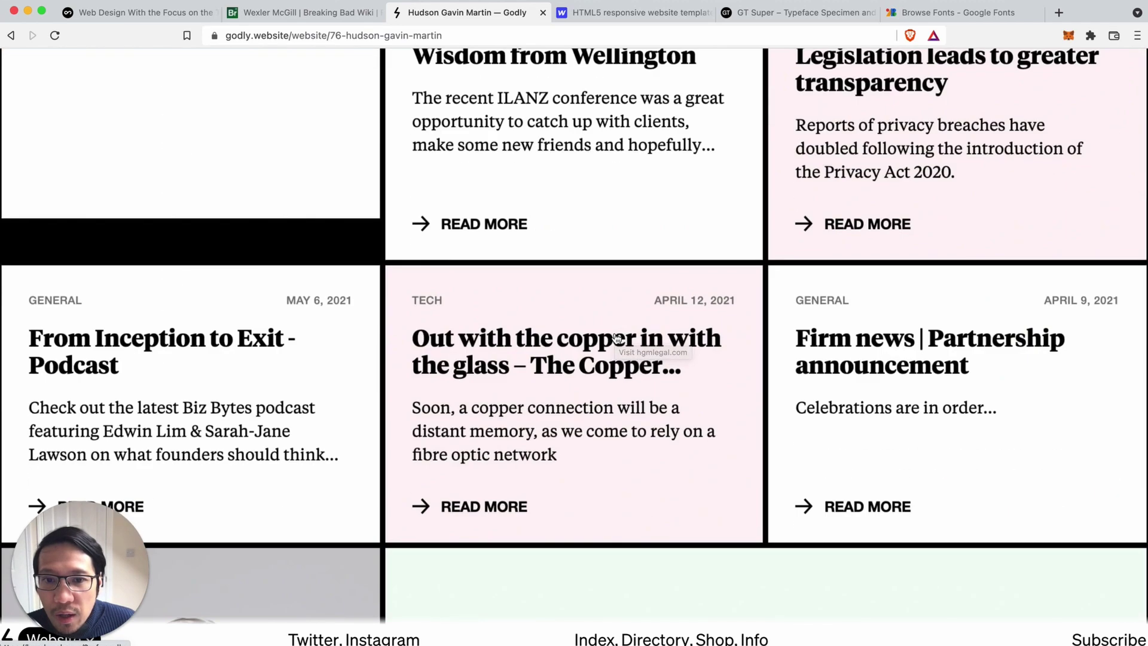
scroll(614, 339, "down", 10)
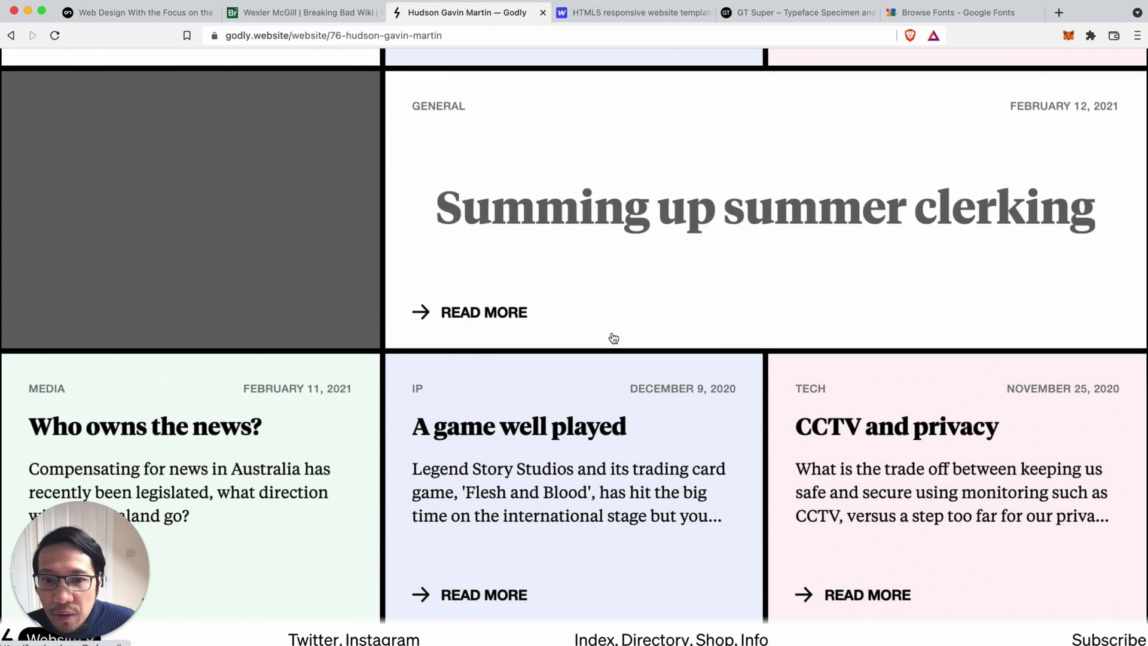
scroll(613, 339, "down", 6)
scroll(612, 338, "down", 10)
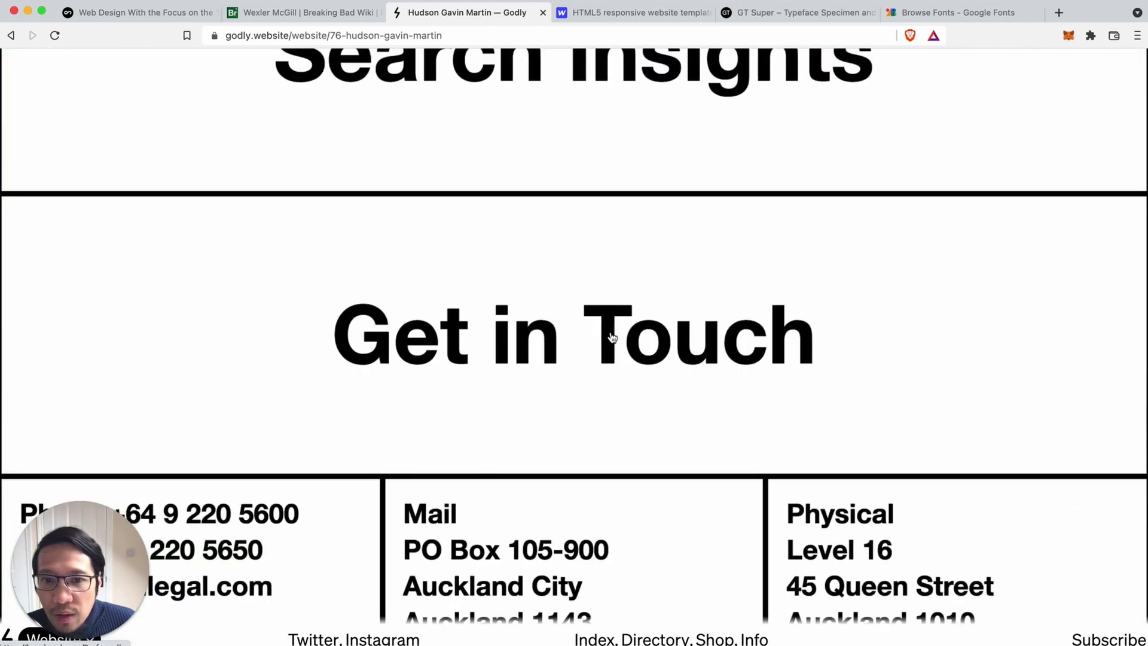
scroll(612, 338, "down", 6)
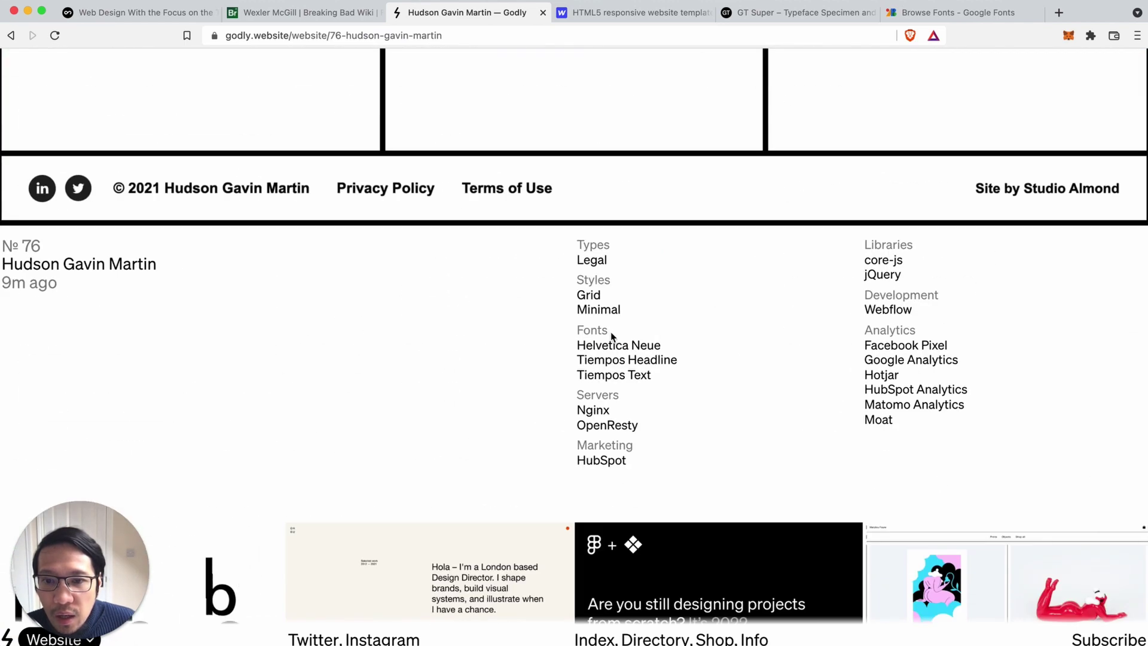
scroll(611, 333, "up", 7)
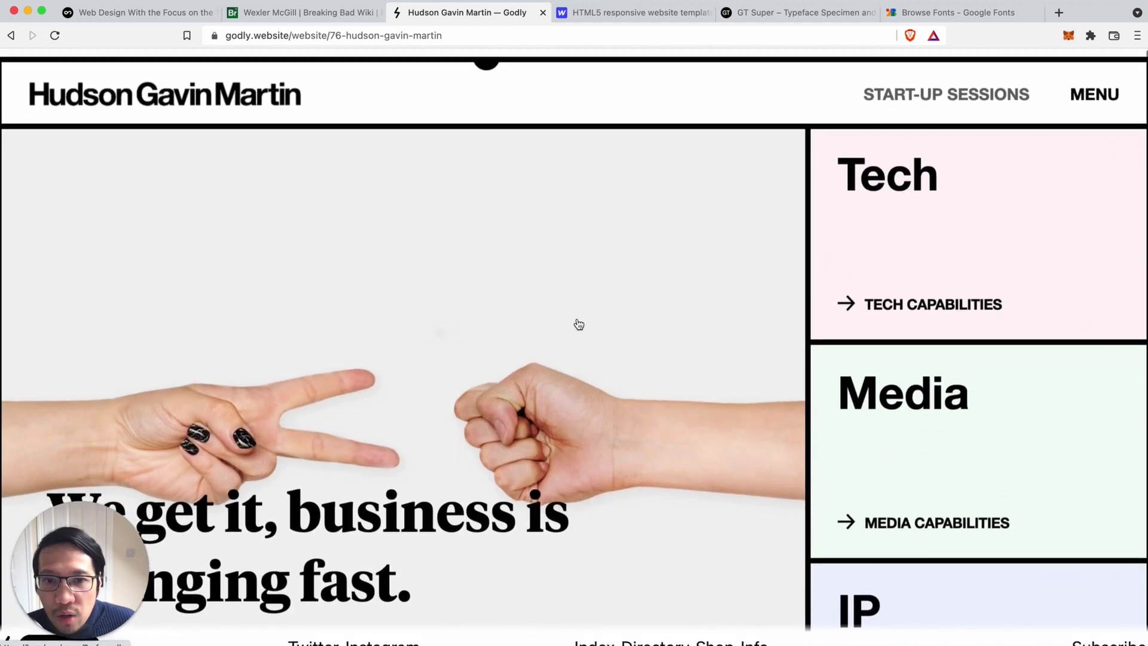
Save a full-page GoFullPage PNG of hgmlegal.com to the Desktop and return to the site
left_click(576, 323)
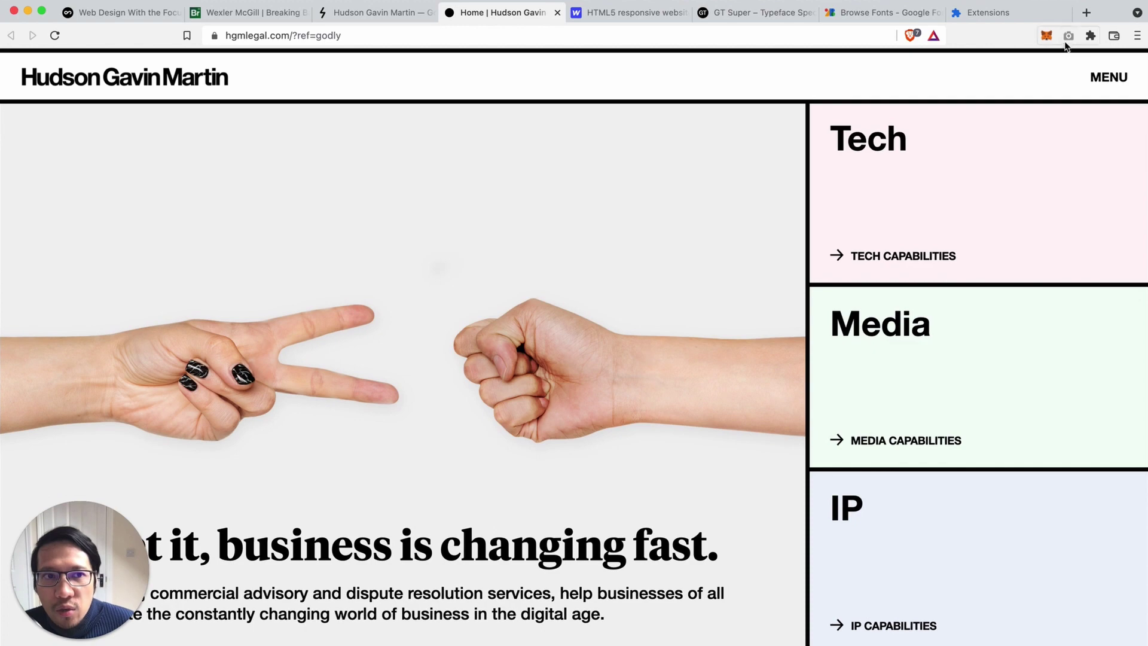
left_click(1068, 36)
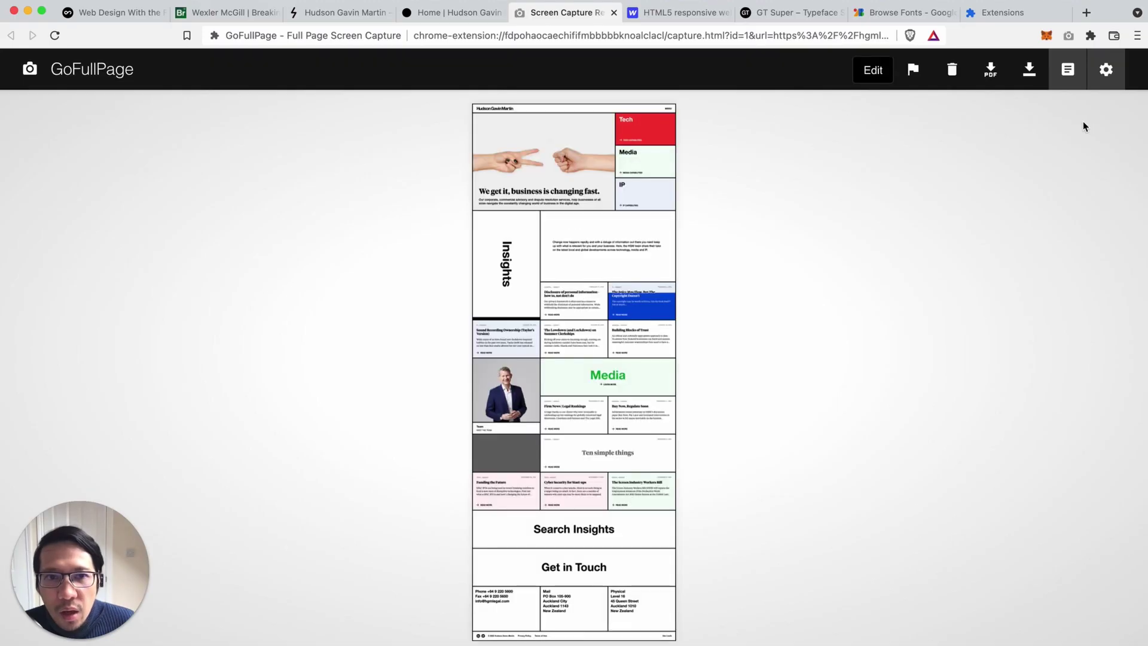
left_click(1028, 77)
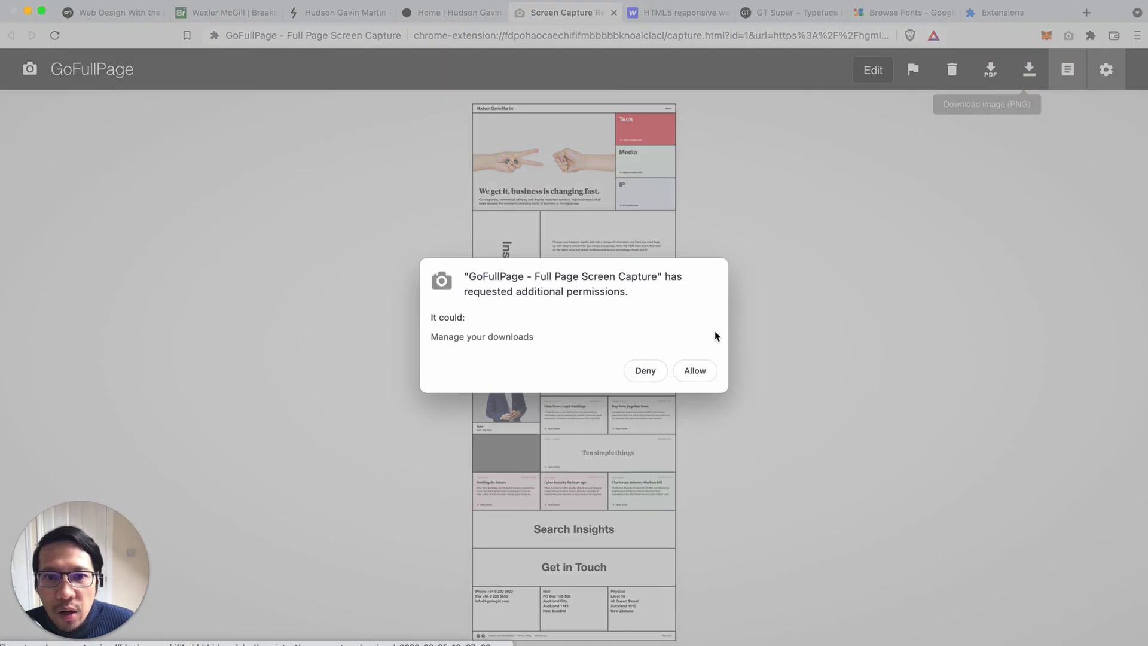
left_click(694, 368)
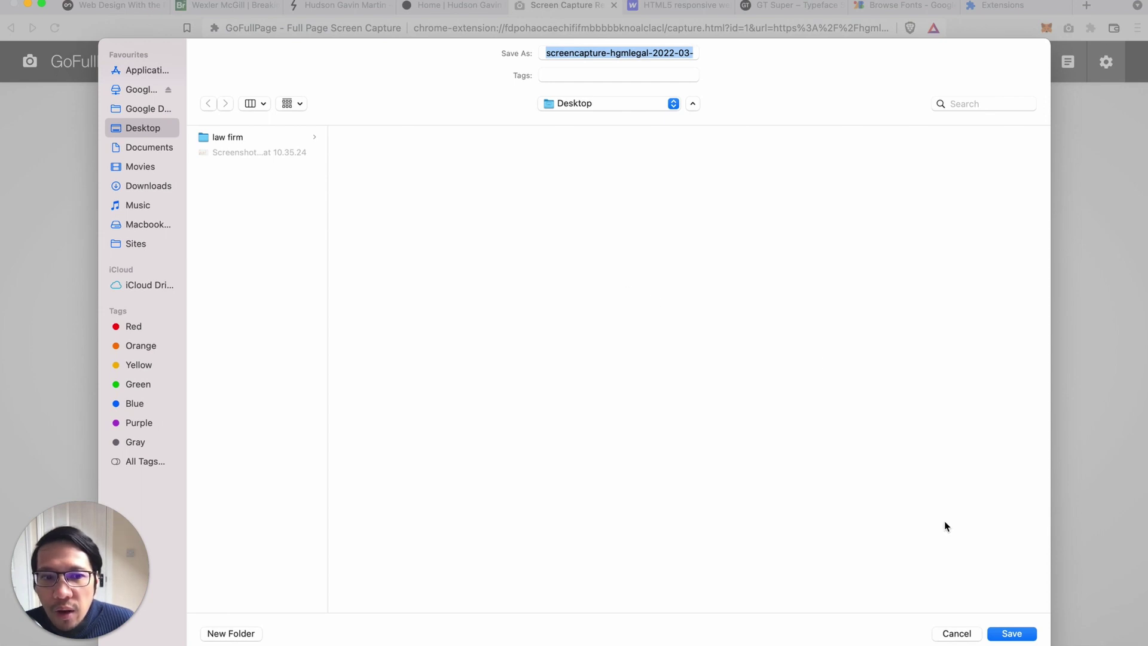
left_click(1011, 633)
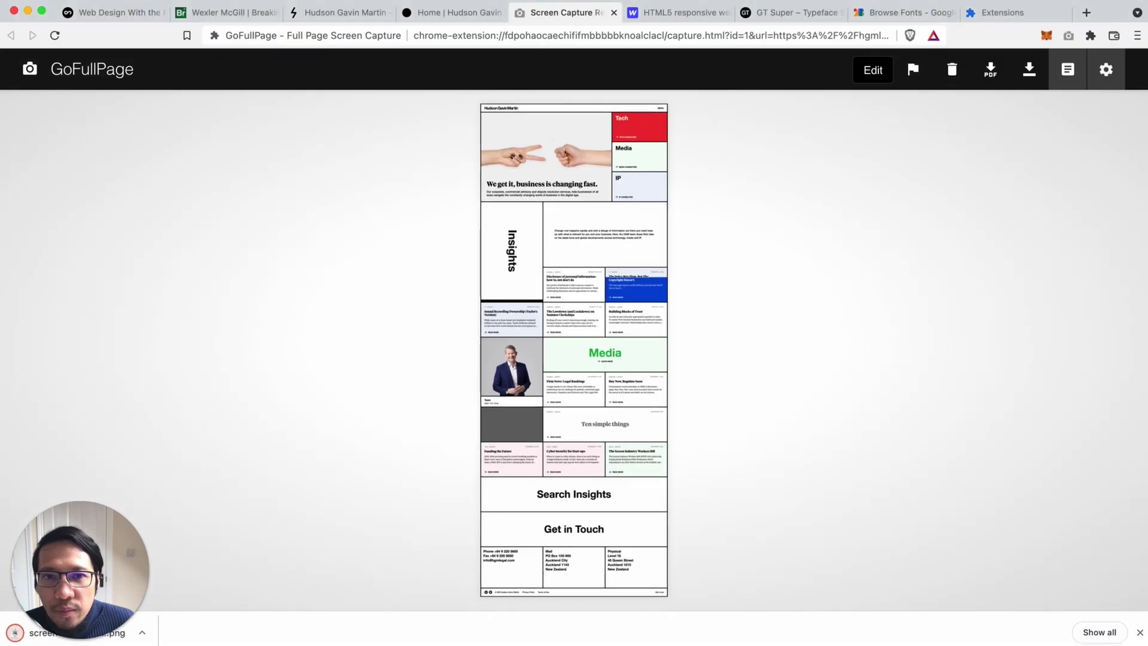
left_click(614, 12)
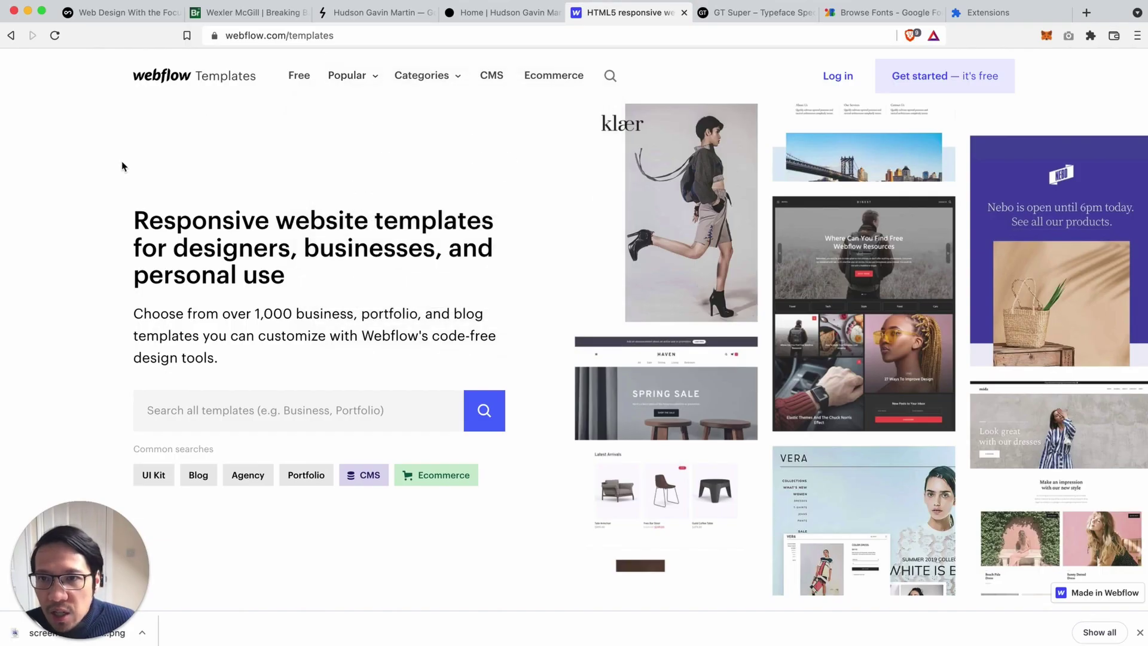
Search Webflow templates for 'la' and open Law Firm and Justicia in new tabs
left_click(263, 412)
type("law firm")
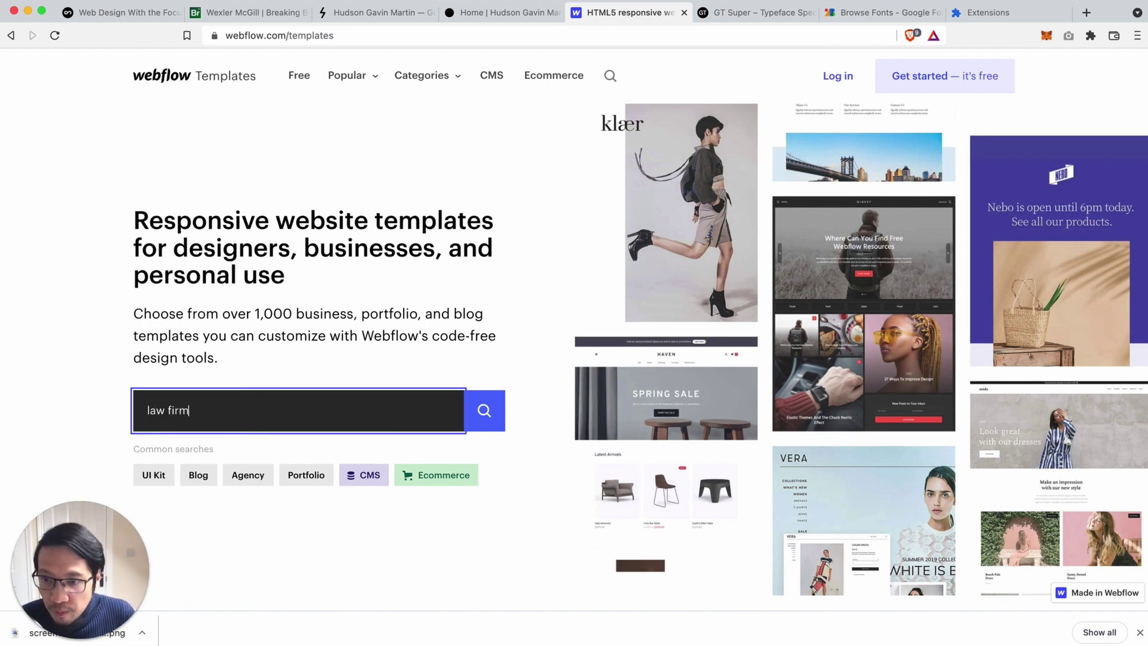
key("Return")
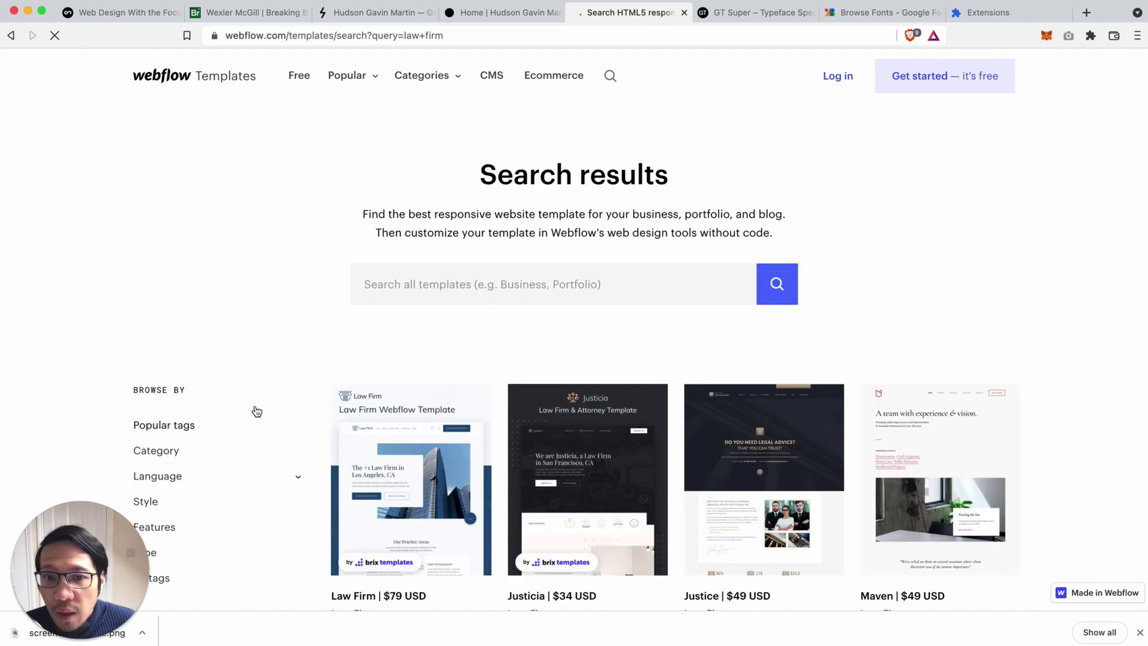
scroll(415, 370, "down", 3)
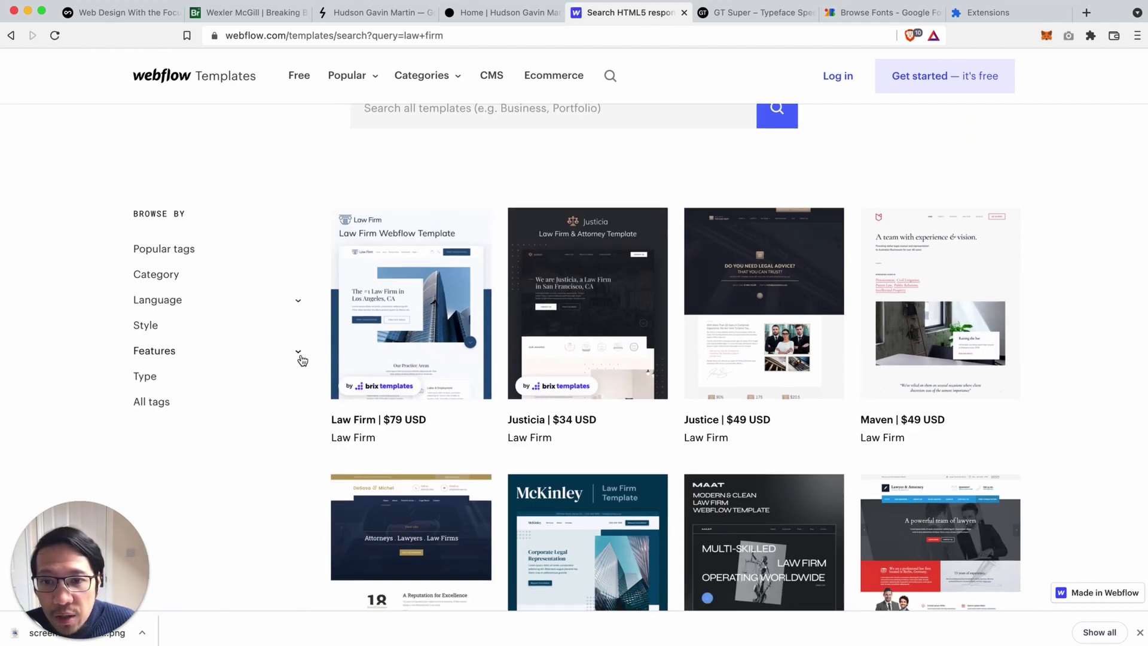
right_click(410, 339)
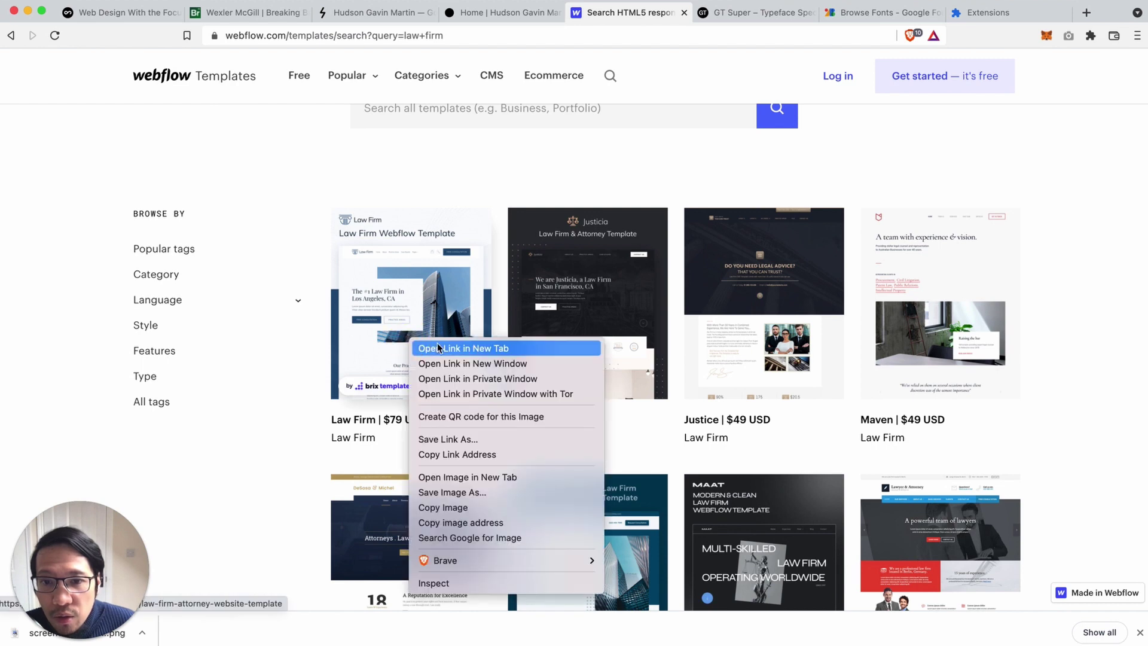
left_click(436, 347)
right_click(596, 306)
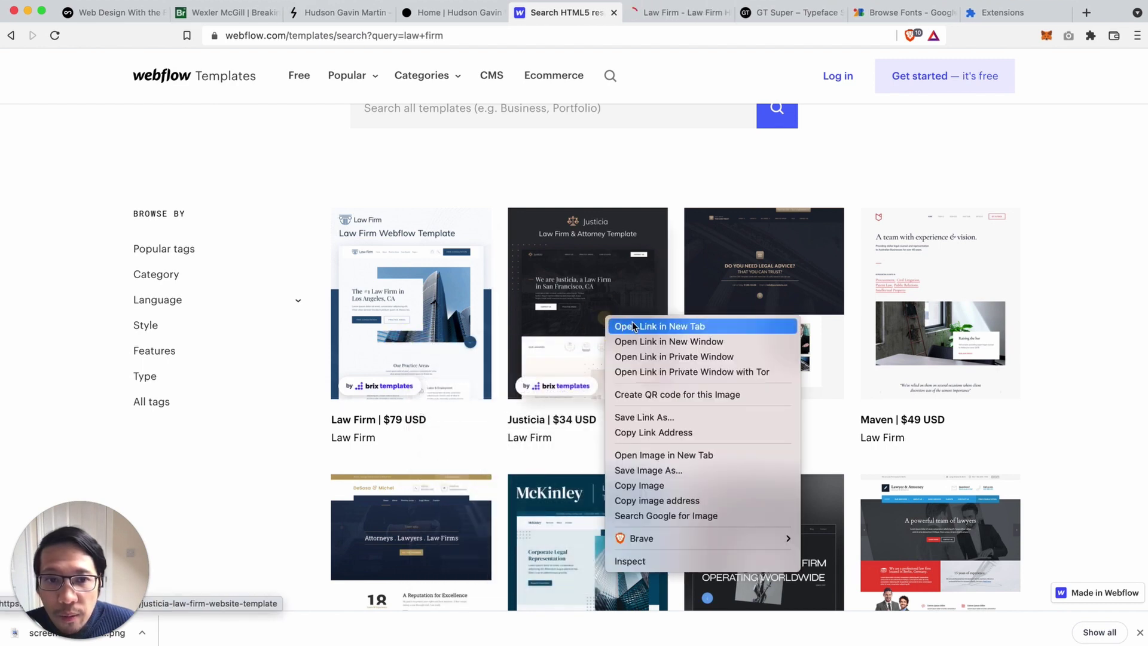
left_click(634, 327)
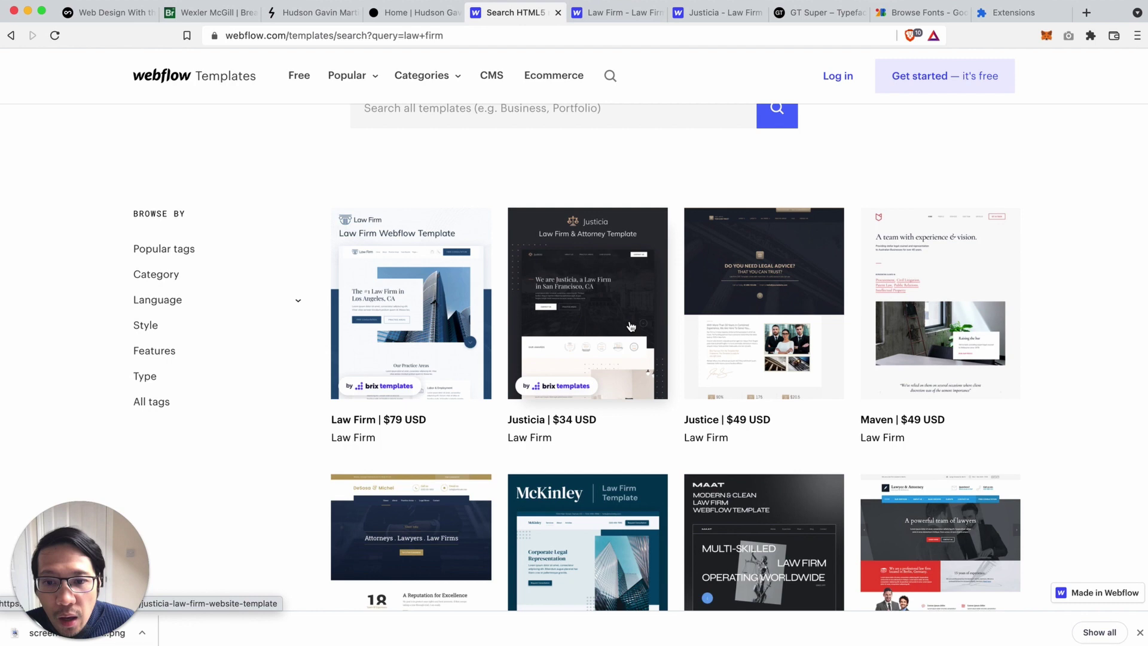
Launch the live browser preview of the Law Firm template
scroll(632, 326, "down", 2)
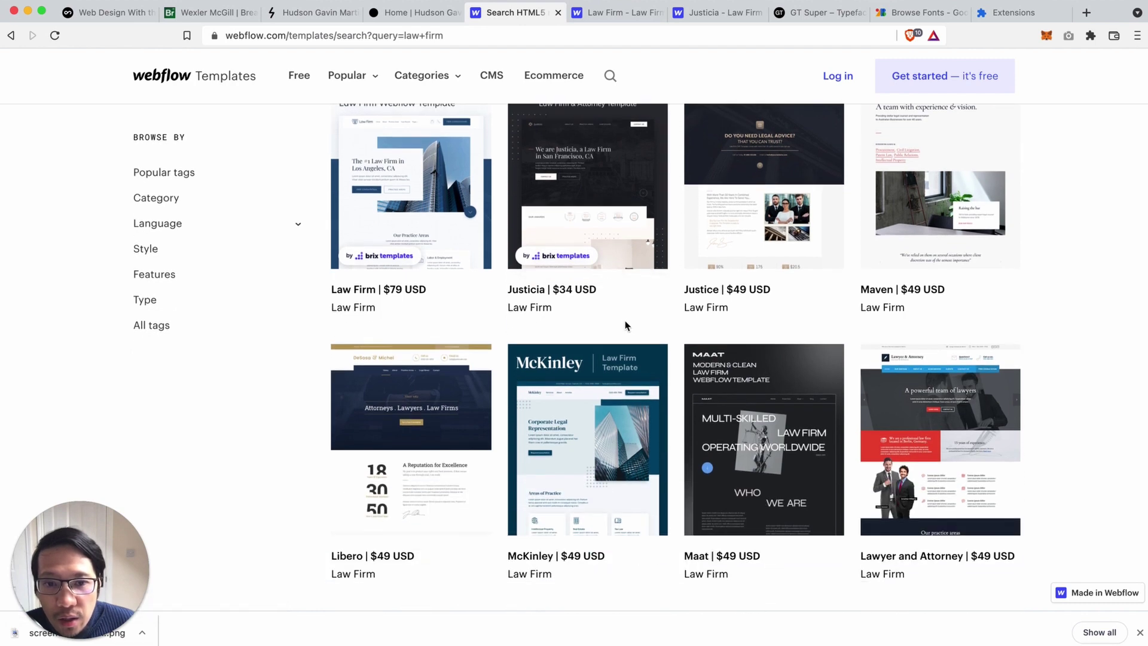
scroll(625, 325, "up", 5)
left_click(612, 12)
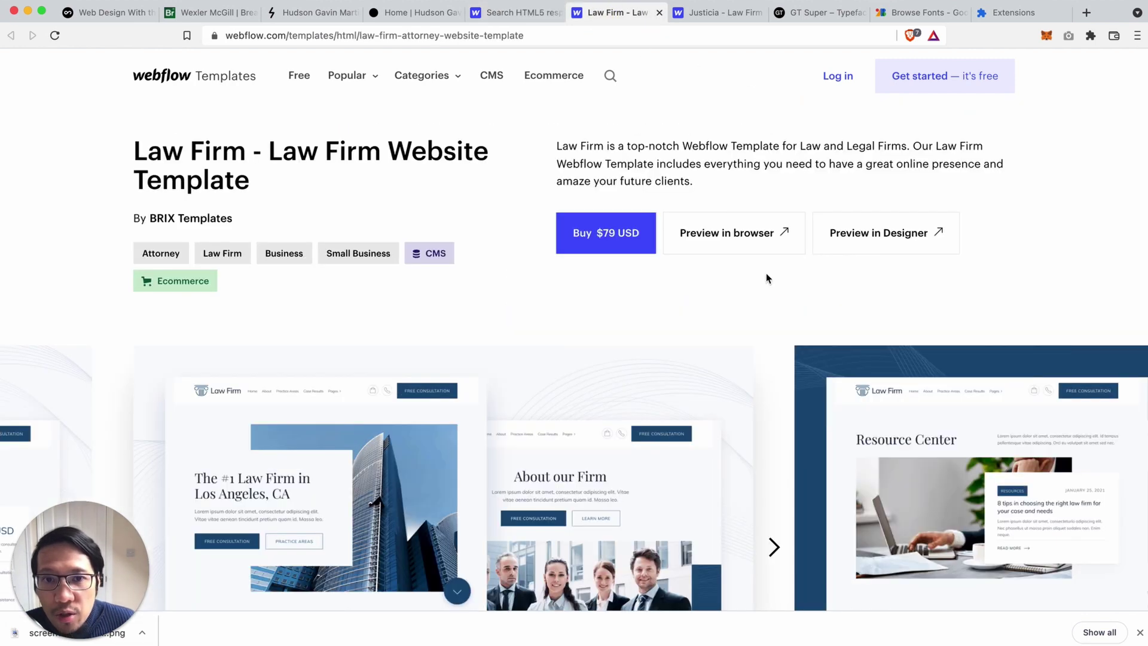
left_click(726, 242)
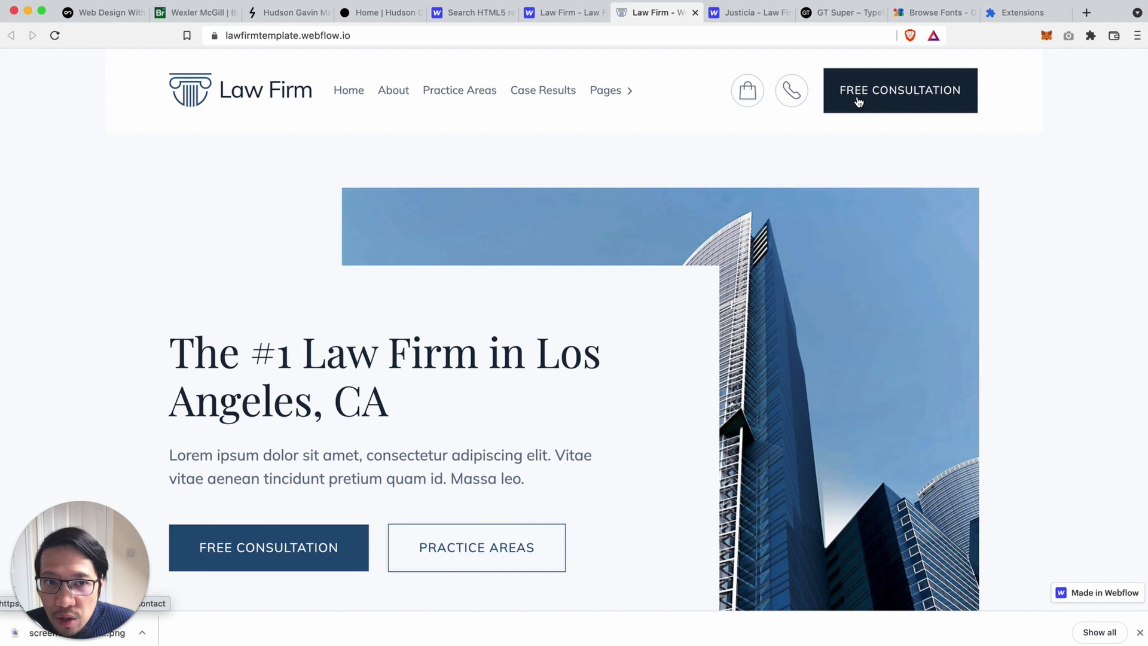
Review the lawfirmtemplate.webflow.io preview and capture it as a full-page GoFullPage screenshot
scroll(412, 242, "down", 3)
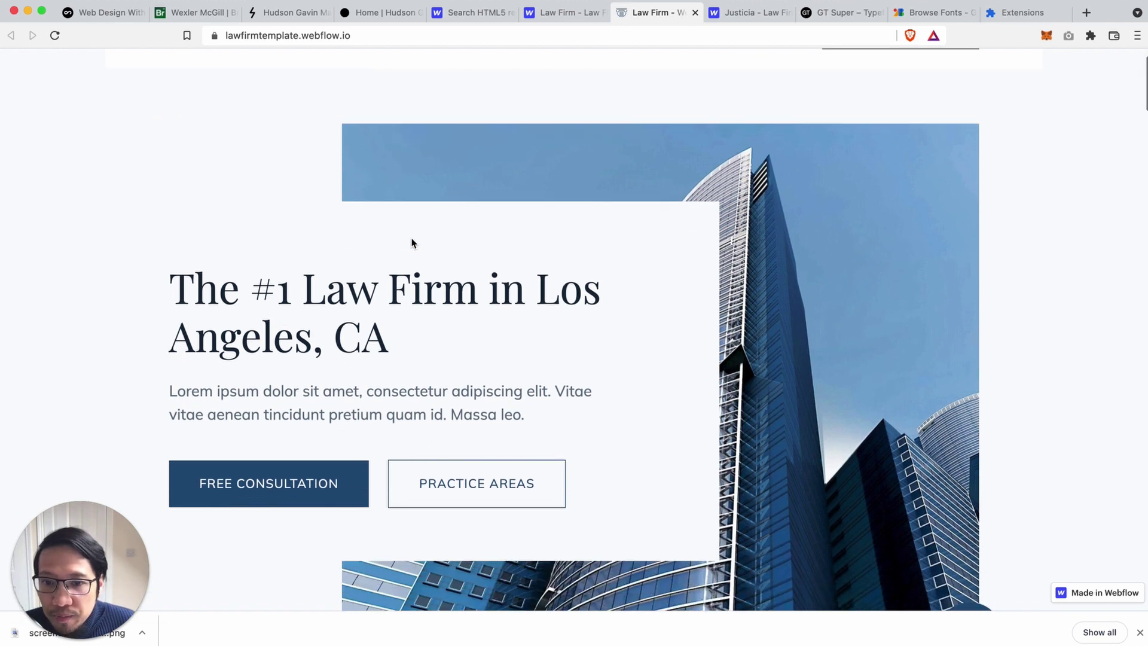
scroll(412, 242, "down", 3)
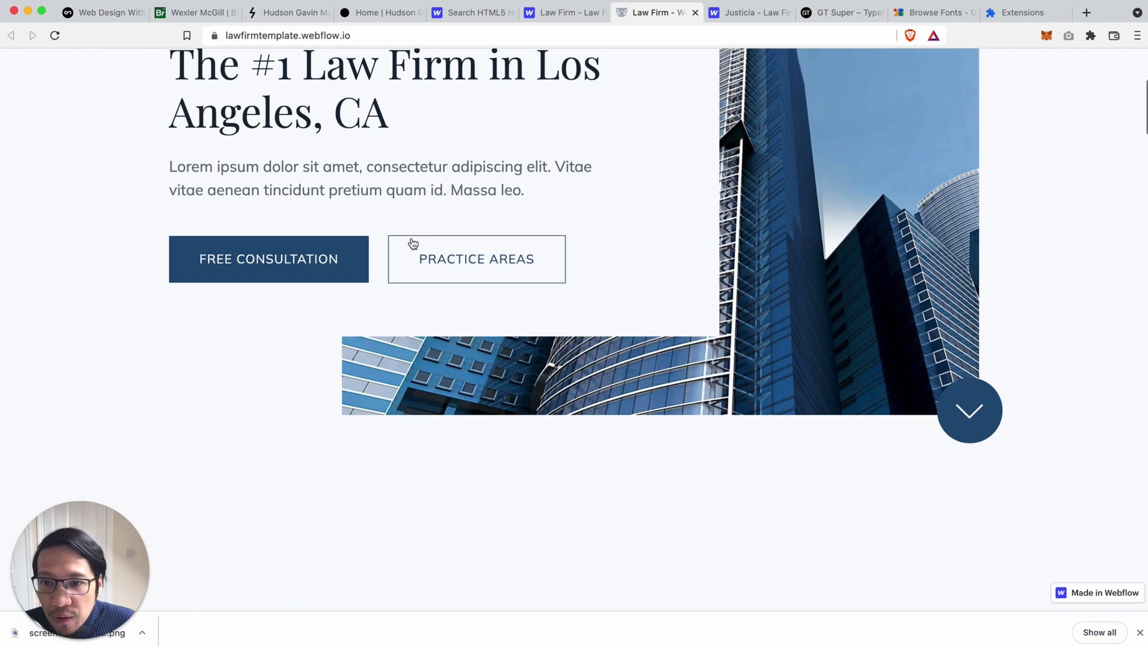
scroll(412, 243, "up", 2)
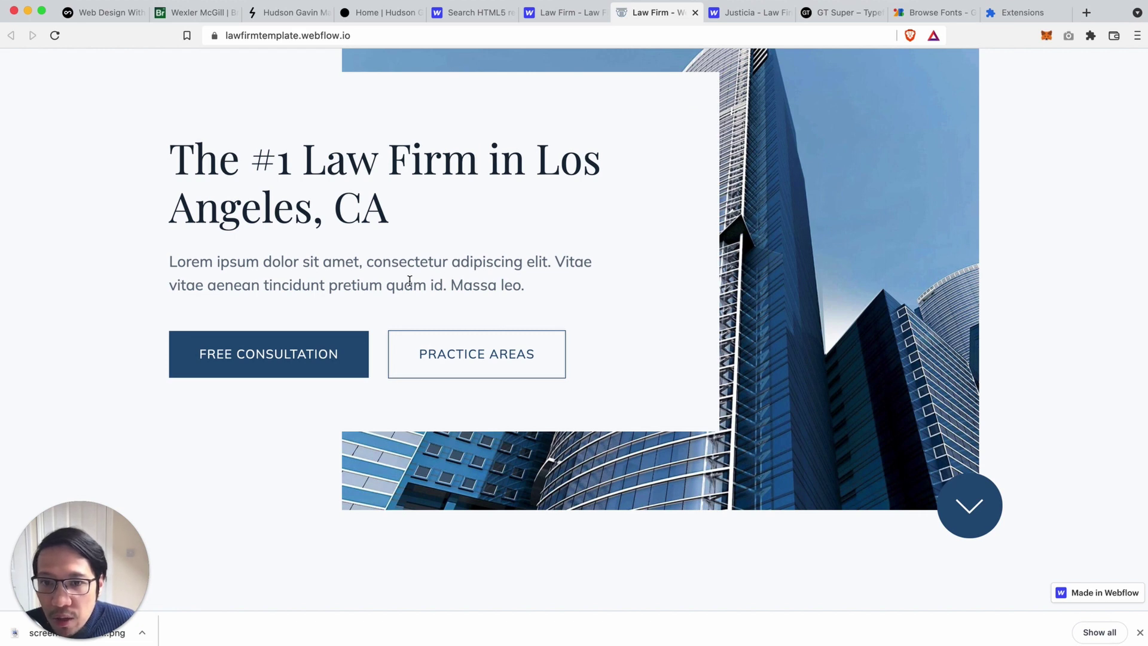
scroll(409, 281, "down", 3)
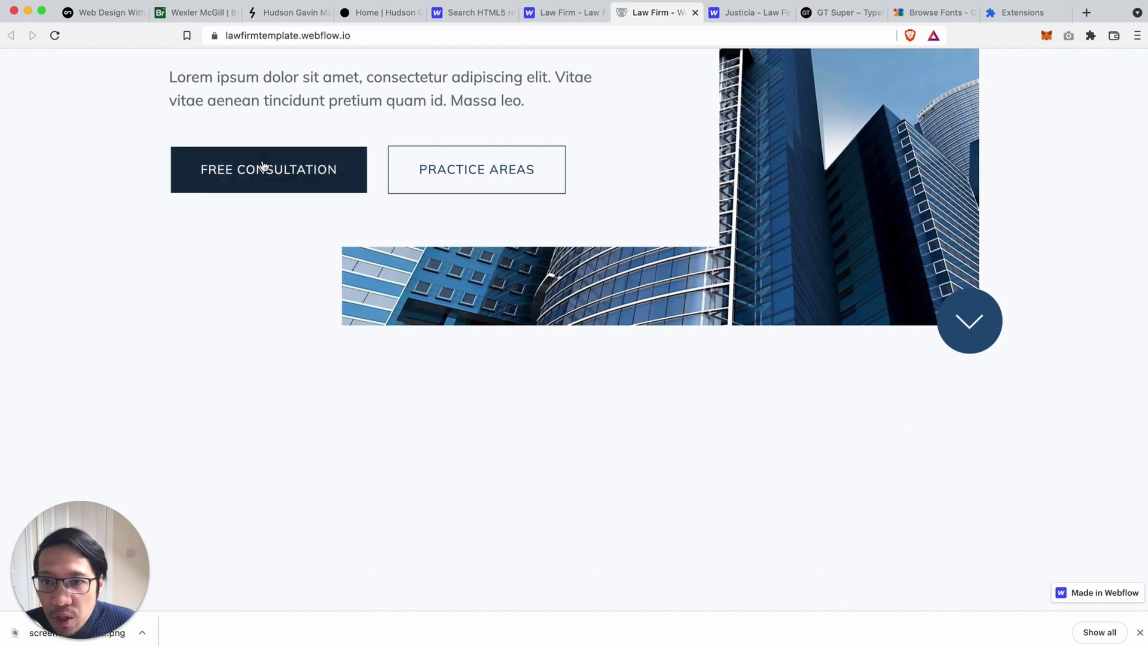
scroll(469, 343, "down", 5)
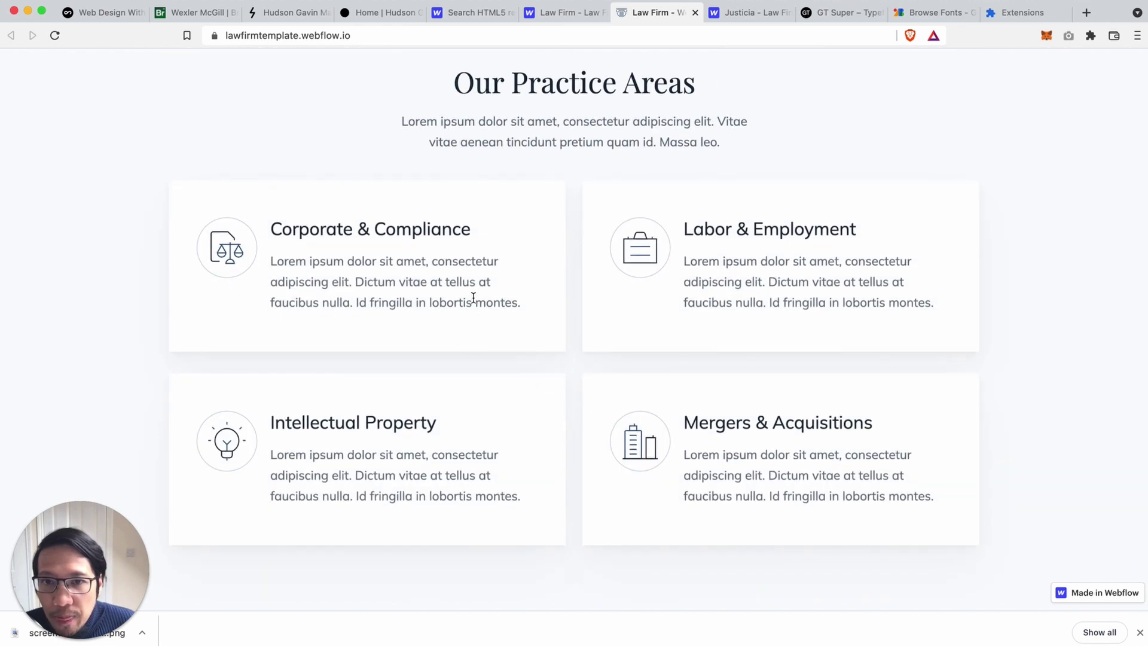
scroll(472, 298, "up", 2)
scroll(568, 339, "down", 9)
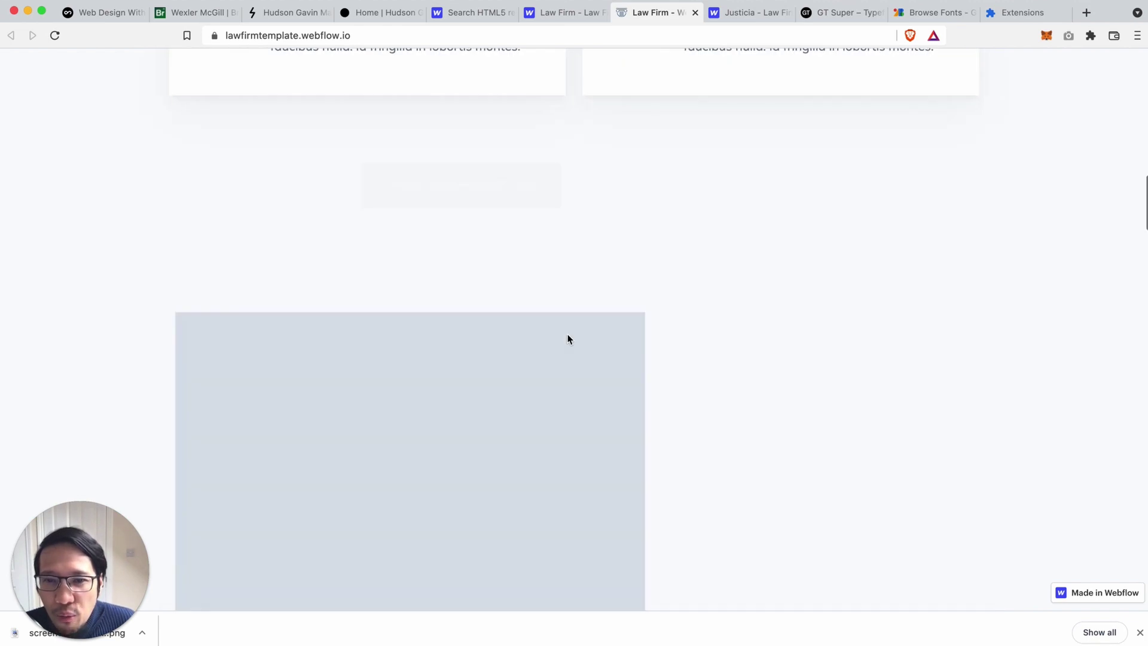
scroll(568, 339, "down", 3)
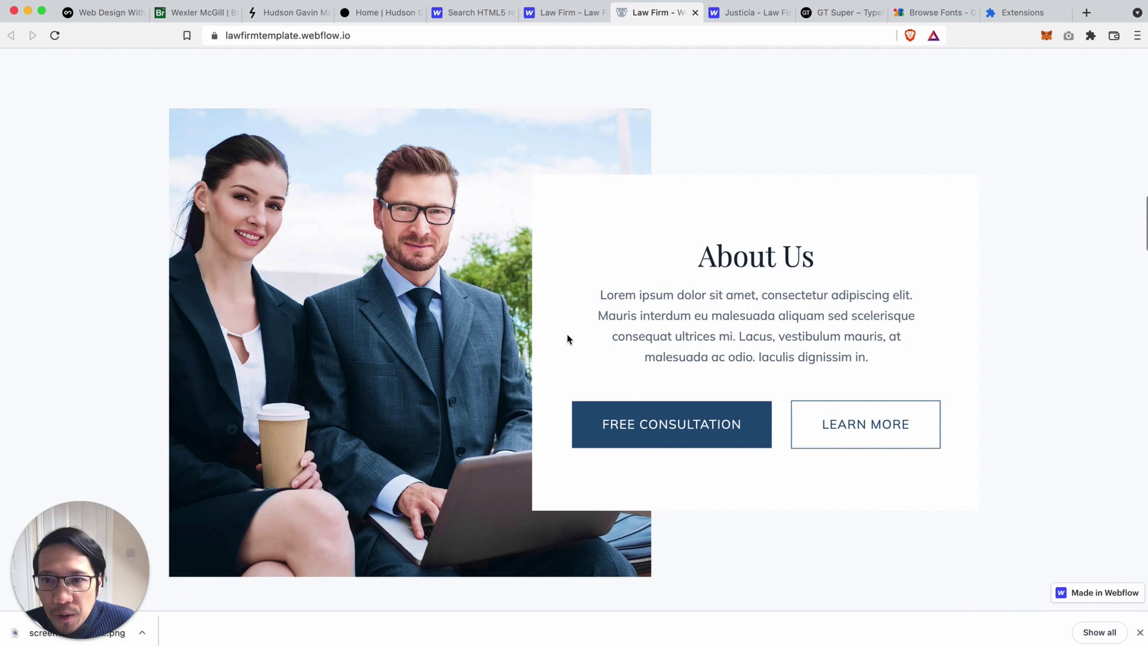
scroll(568, 338, "down", 8)
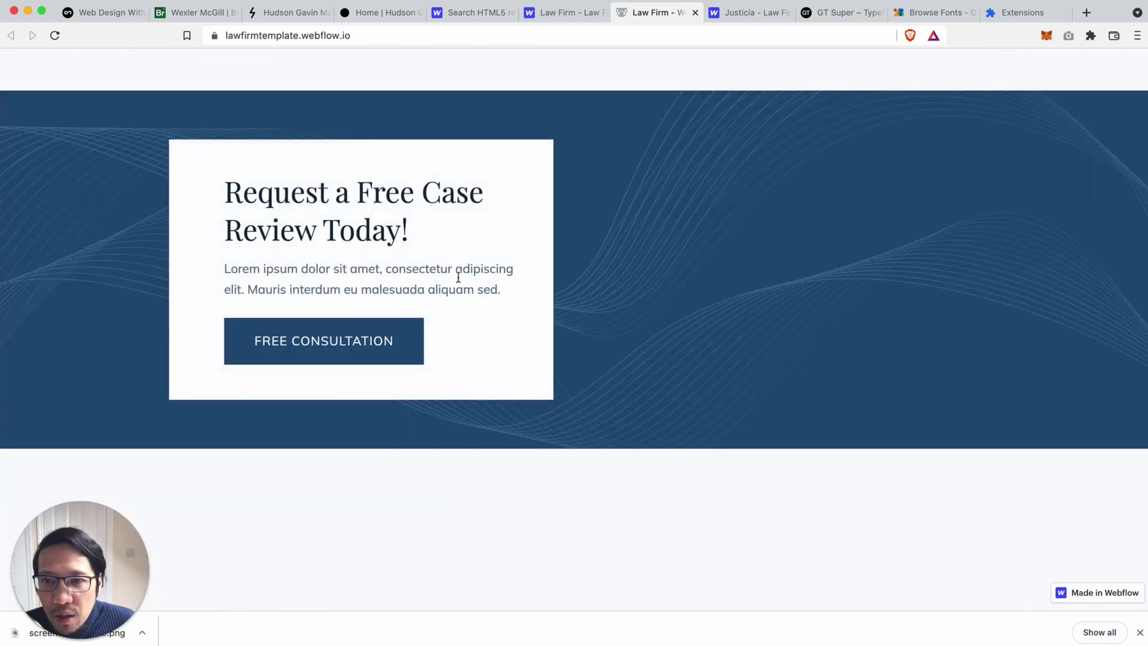
scroll(690, 281, "down", 8)
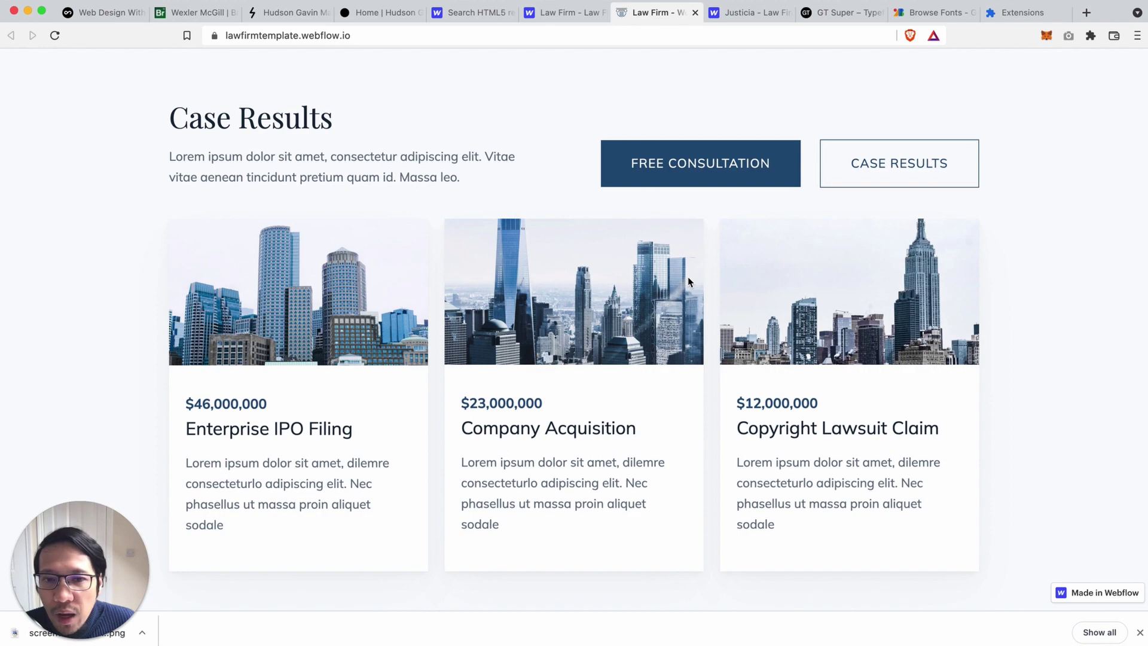
scroll(688, 278, "down", 15)
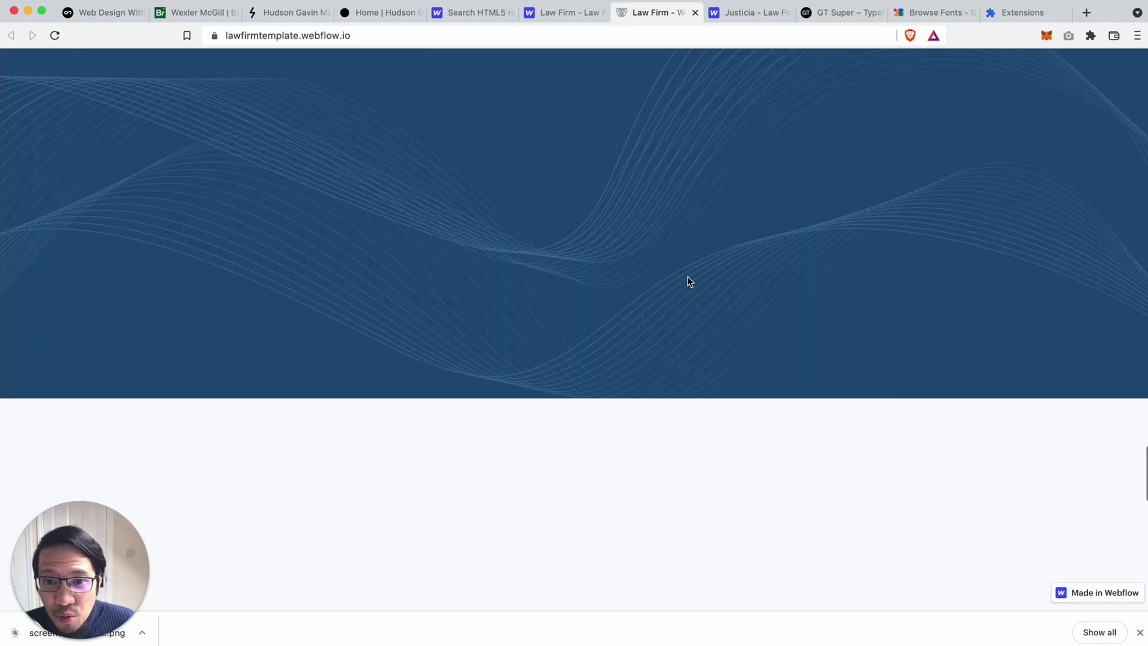
left_click(1068, 36)
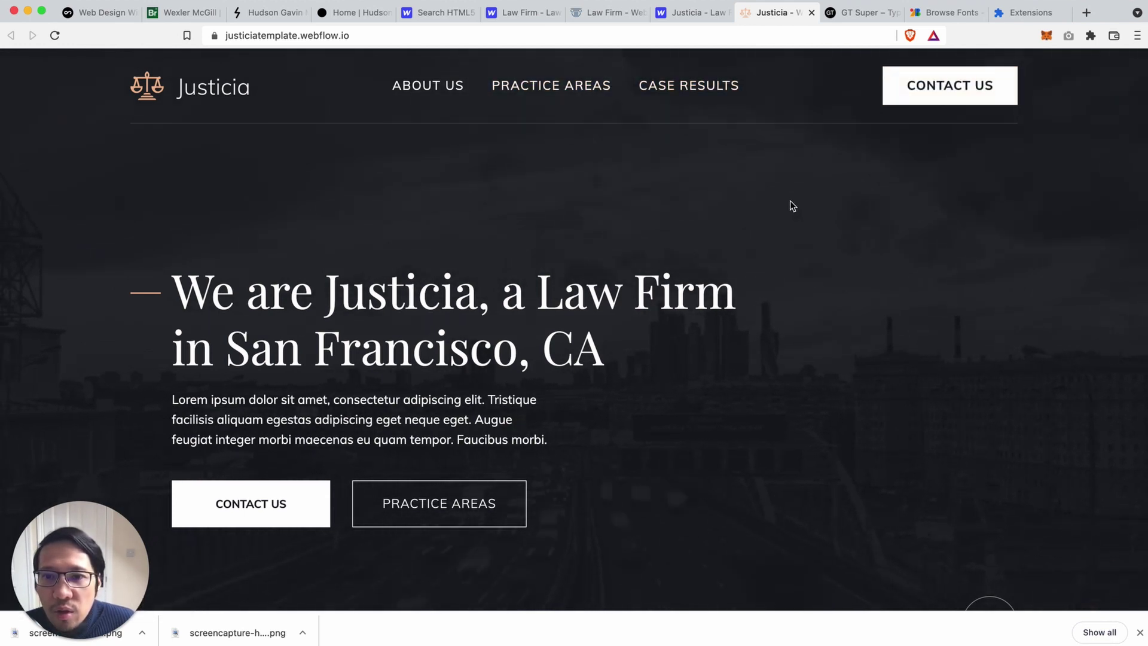
Review the Justicia template's home page and start a full-page GoFullPage capture of it
scroll(790, 206, "down", 2)
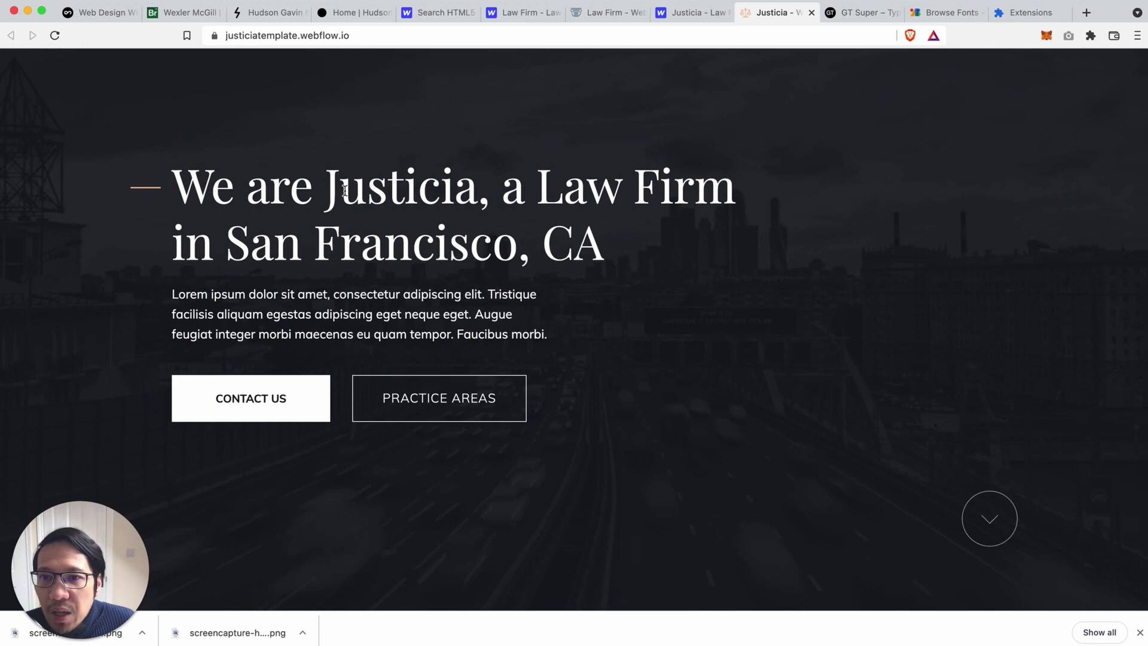
scroll(786, 413, "down", 3)
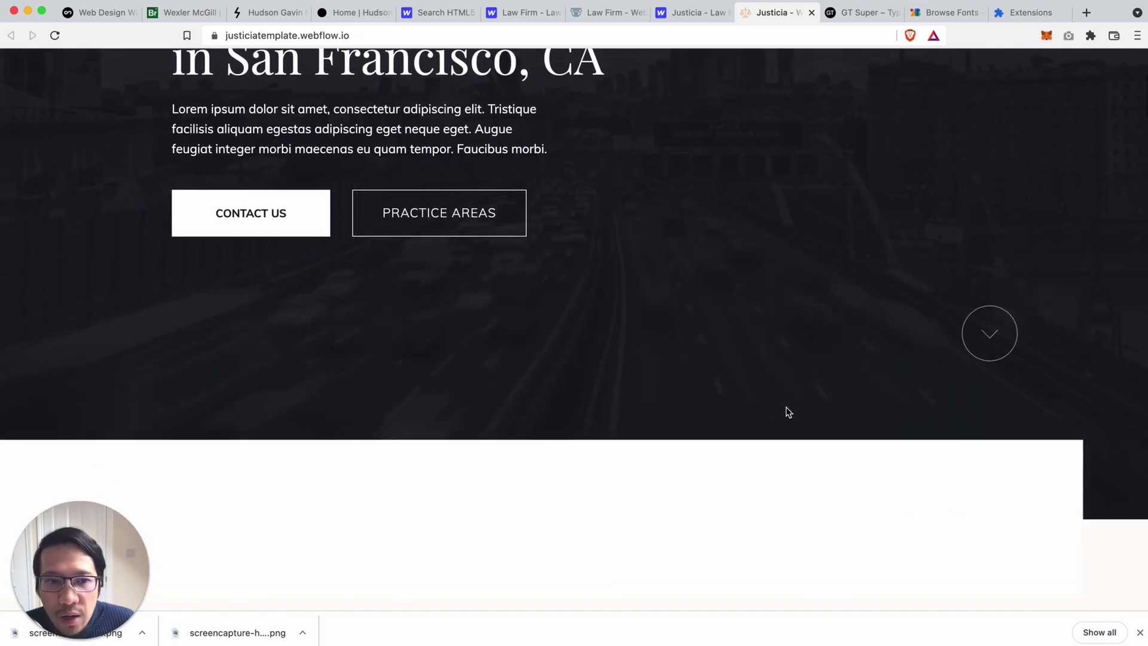
scroll(809, 374, "down", 7)
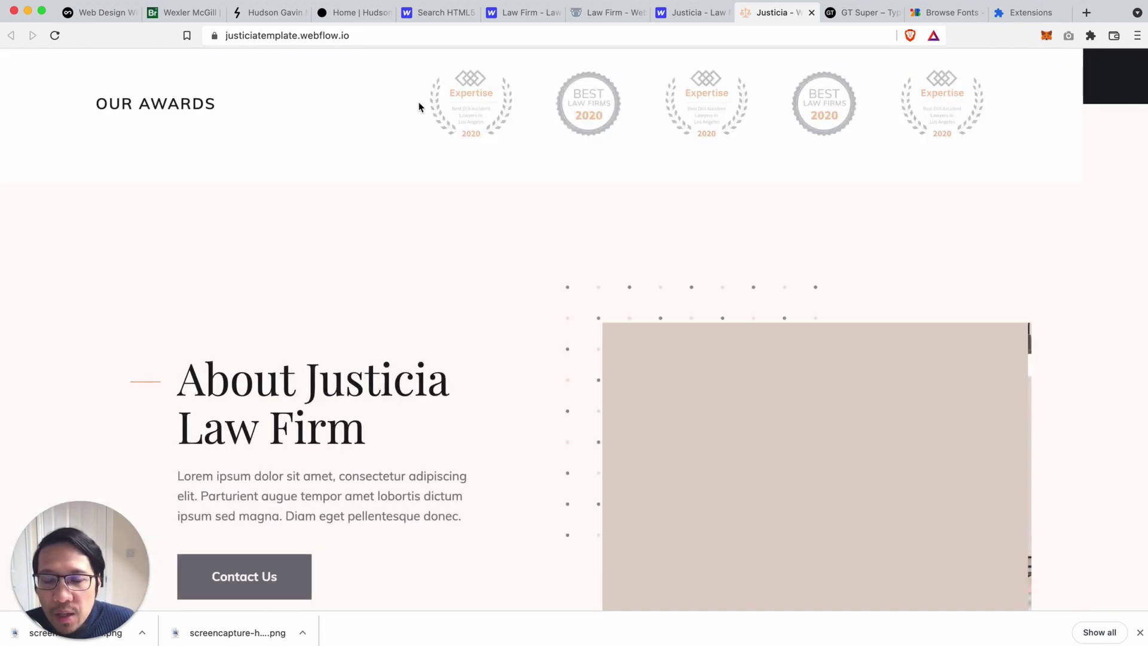
scroll(636, 200, "down", 6)
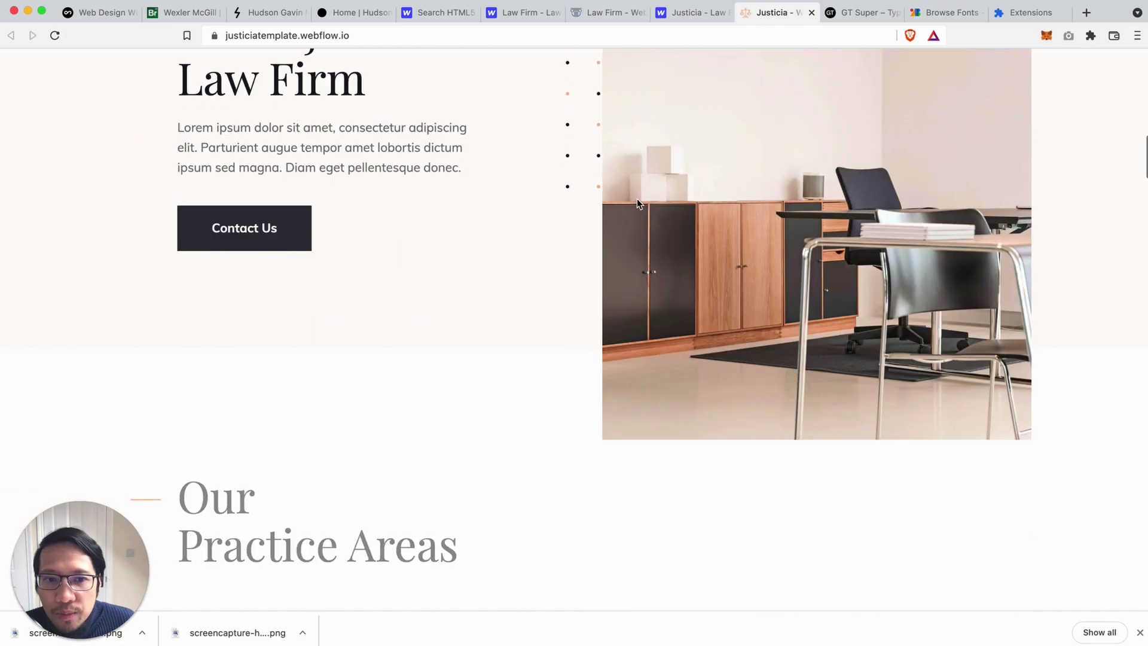
scroll(636, 204, "up", 3)
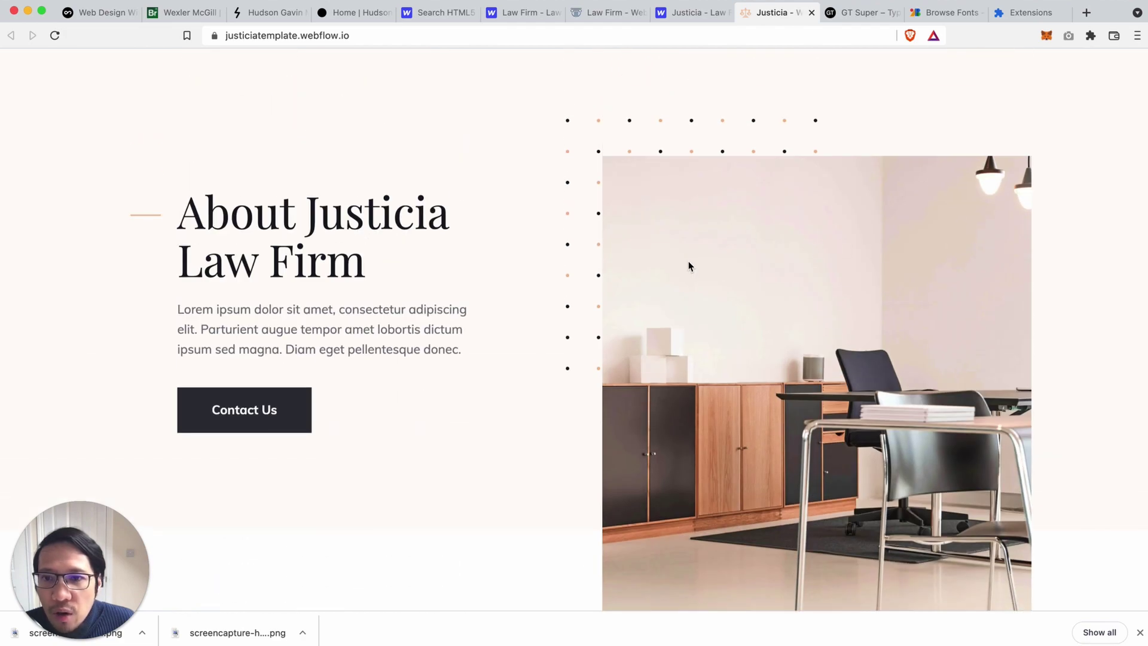
scroll(689, 265, "down", 10)
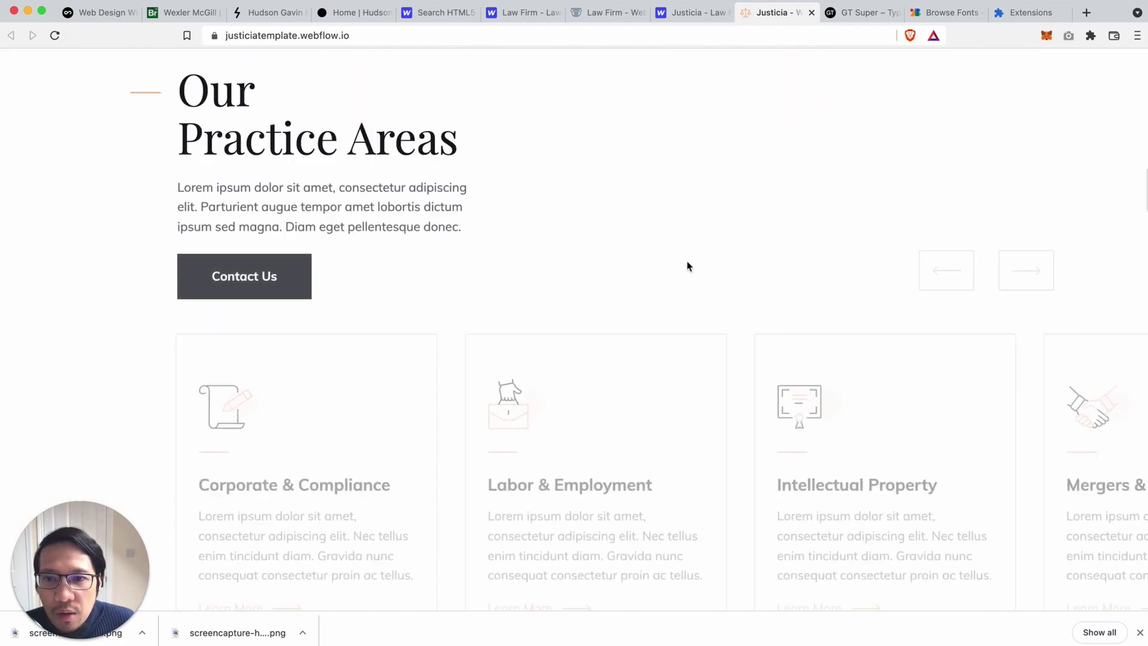
scroll(687, 266, "down", 12)
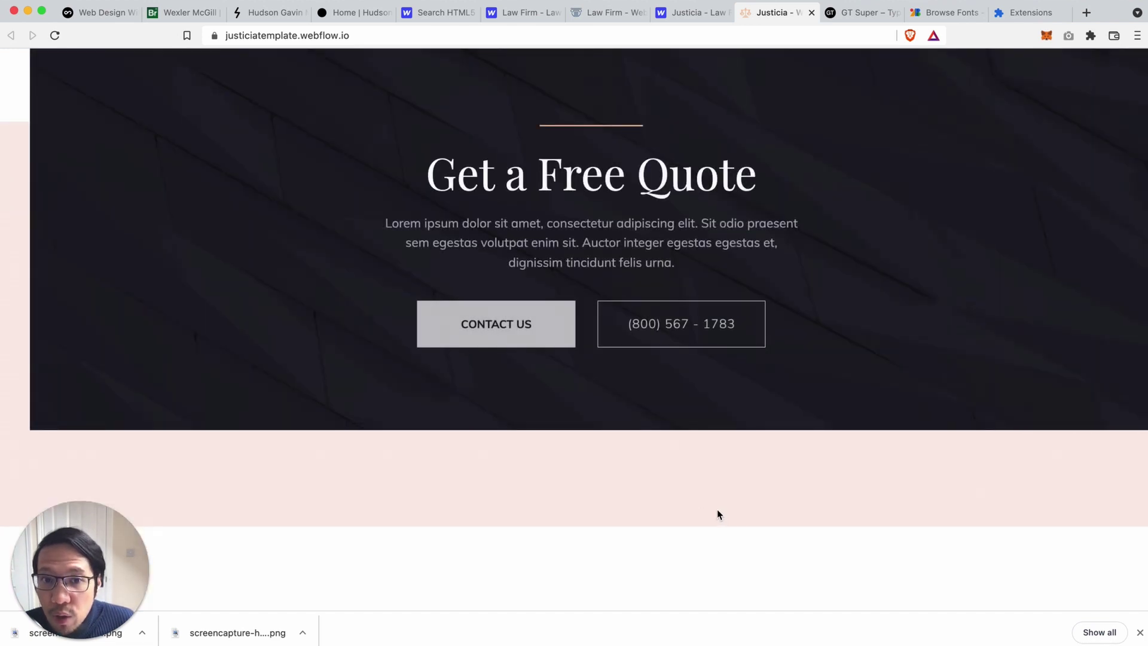
scroll(795, 467, "down", 7)
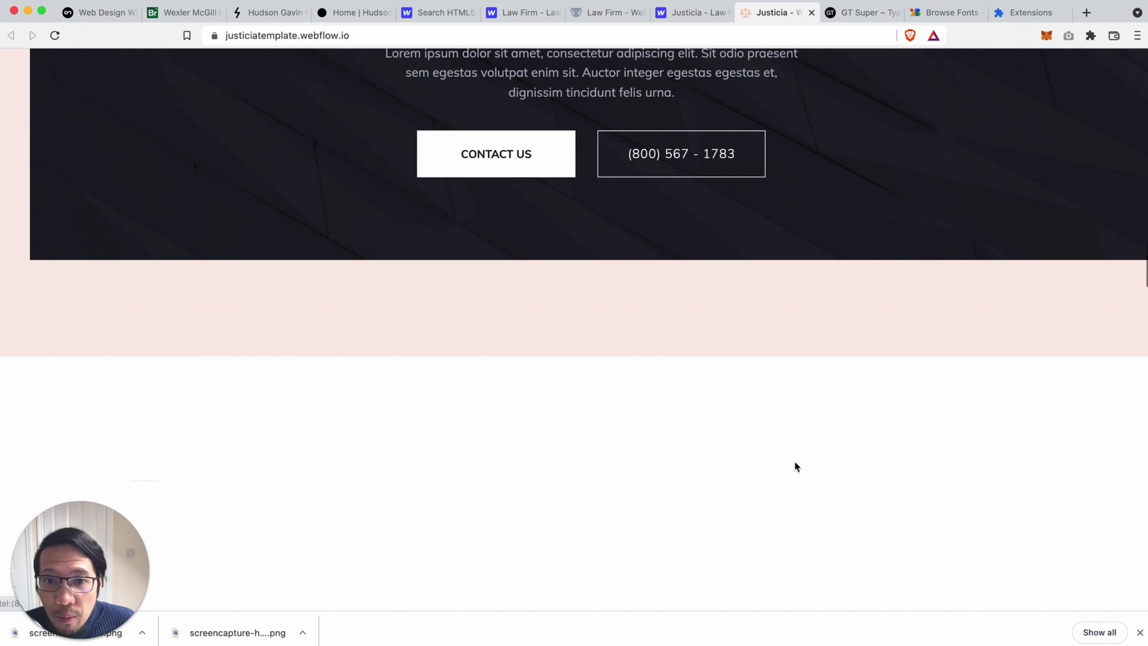
scroll(795, 466, "down", 12)
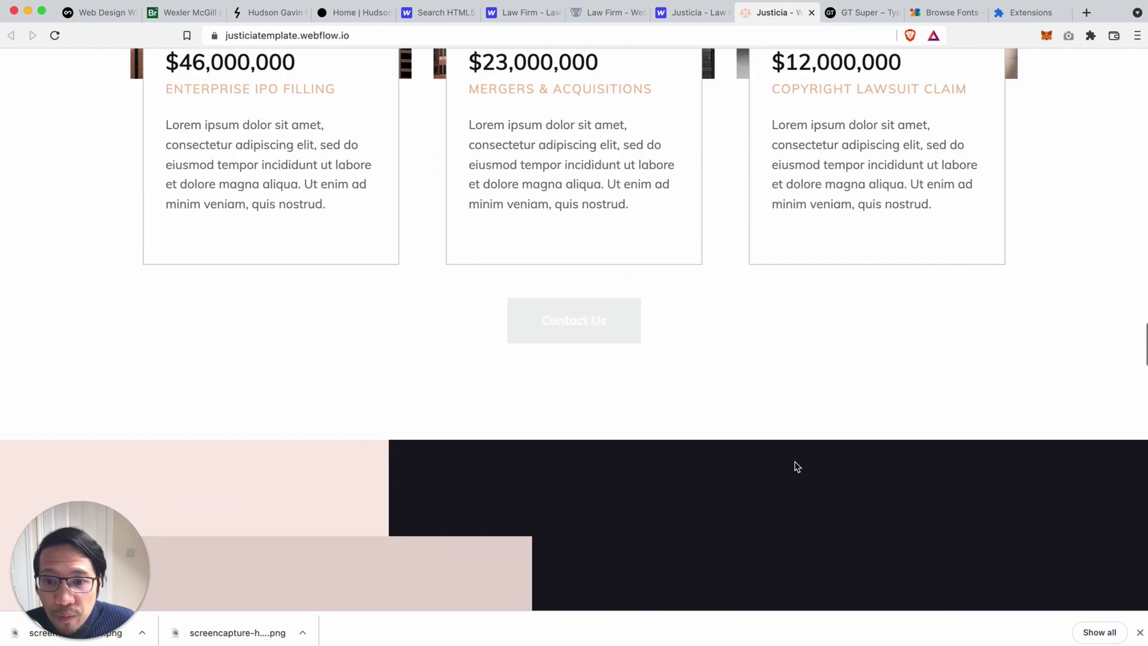
scroll(794, 466, "up", 2)
scroll(795, 466, "down", 9)
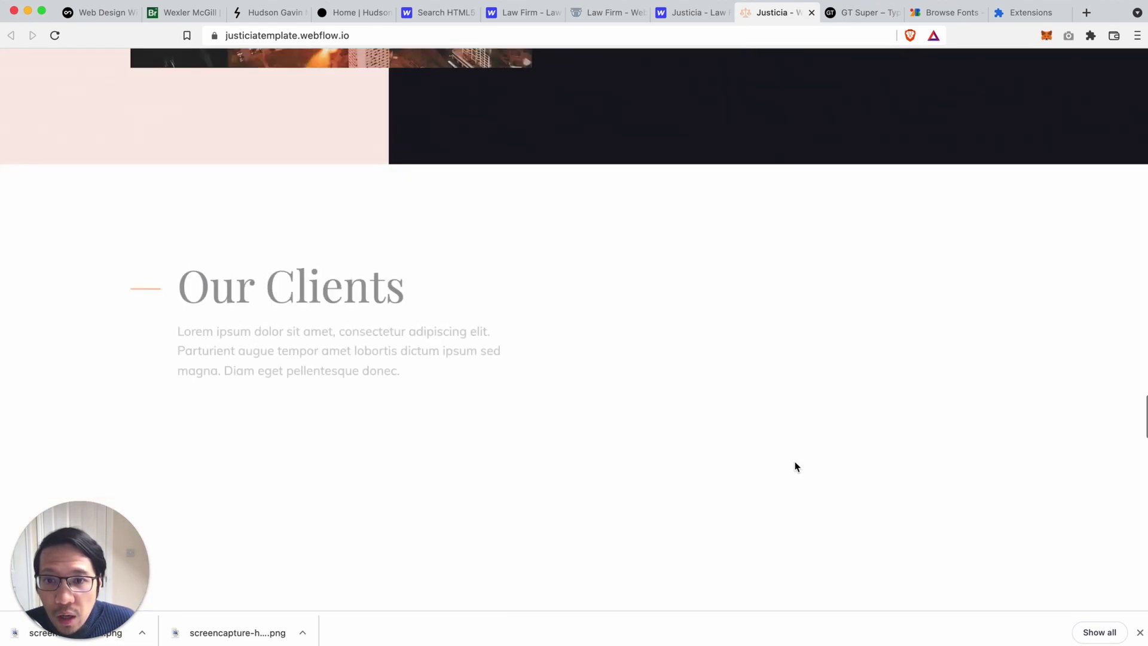
scroll(796, 467, "down", 3)
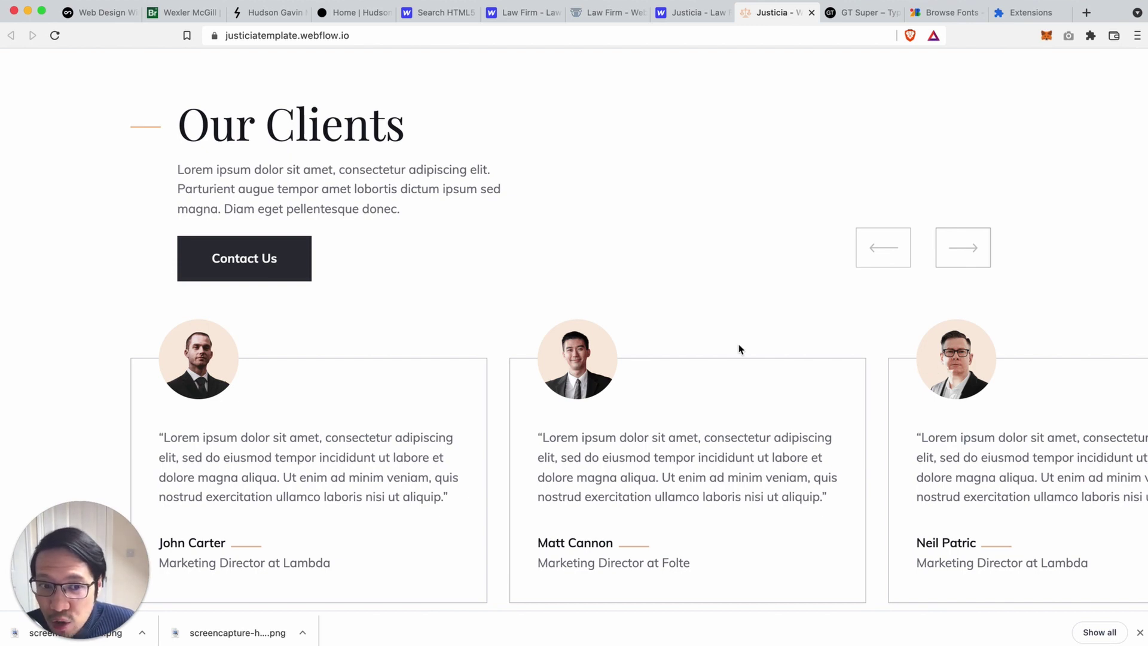
scroll(739, 349, "down", 5)
scroll(739, 350, "up", 2)
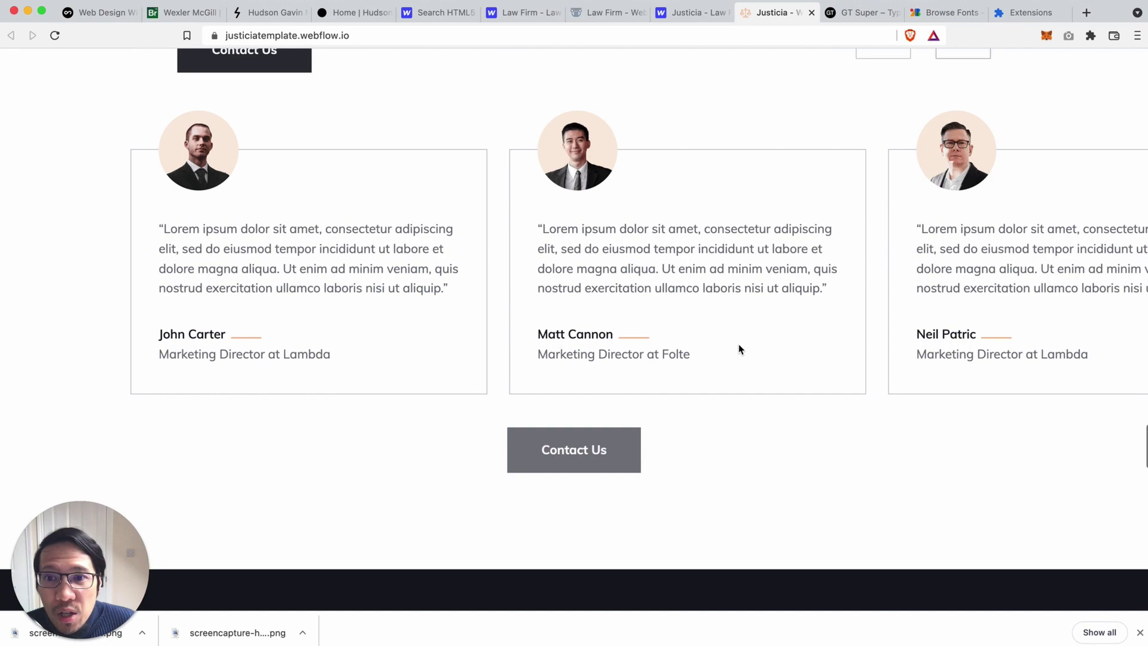
scroll(739, 350, "up", 4)
scroll(739, 350, "down", 5)
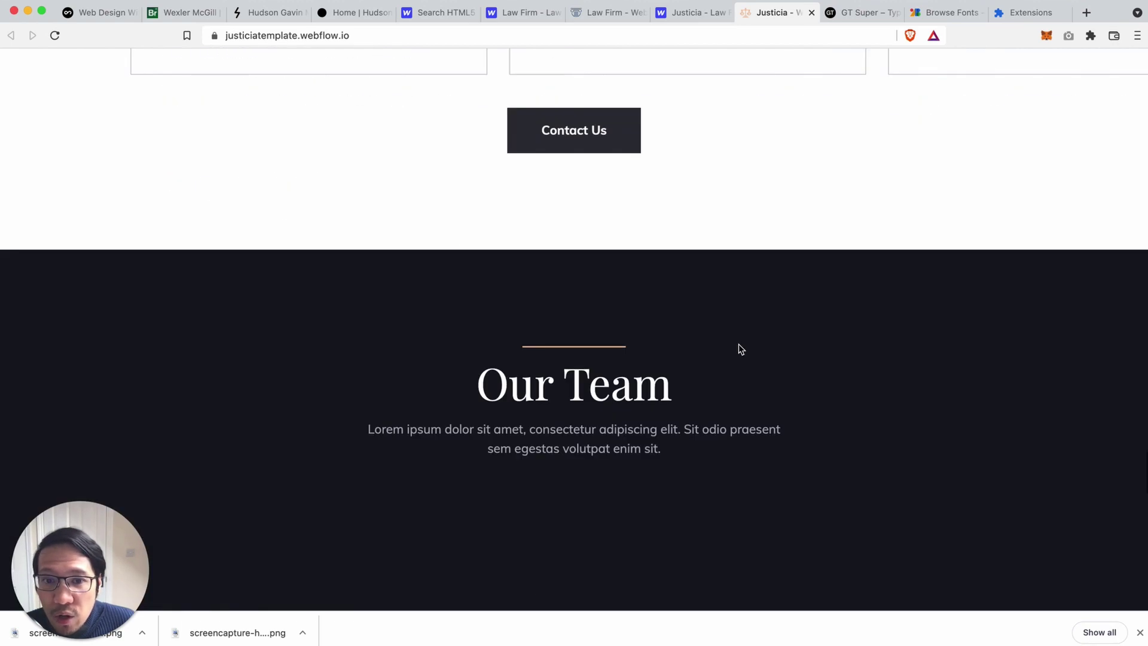
scroll(741, 350, "up", 8)
scroll(741, 349, "up", 12)
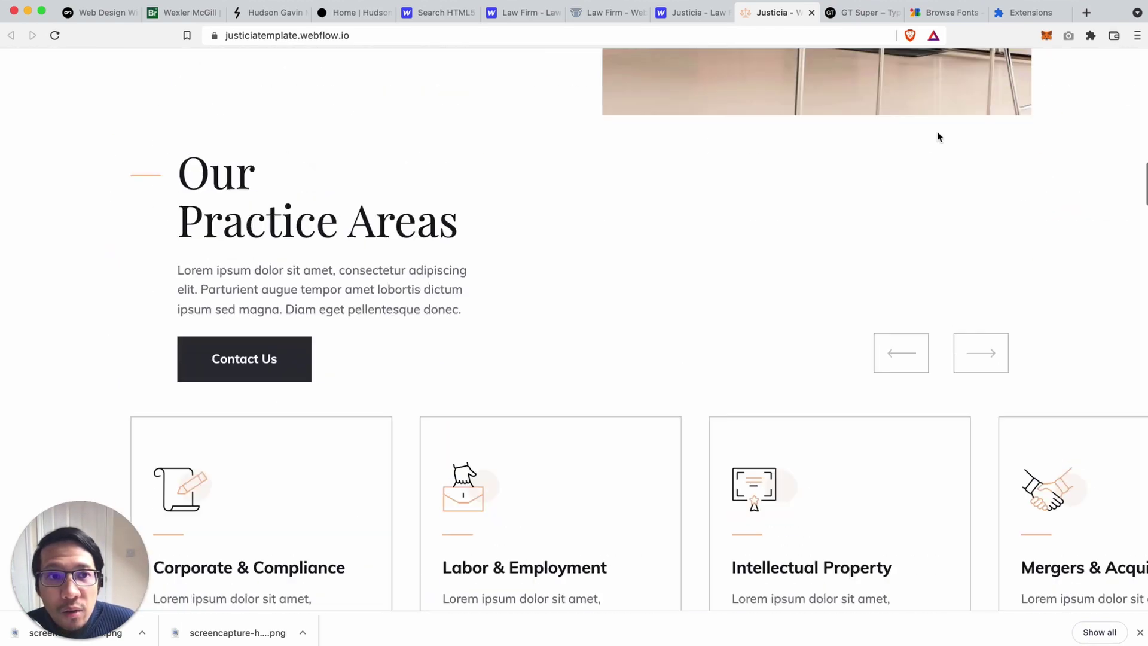
left_click(1068, 36)
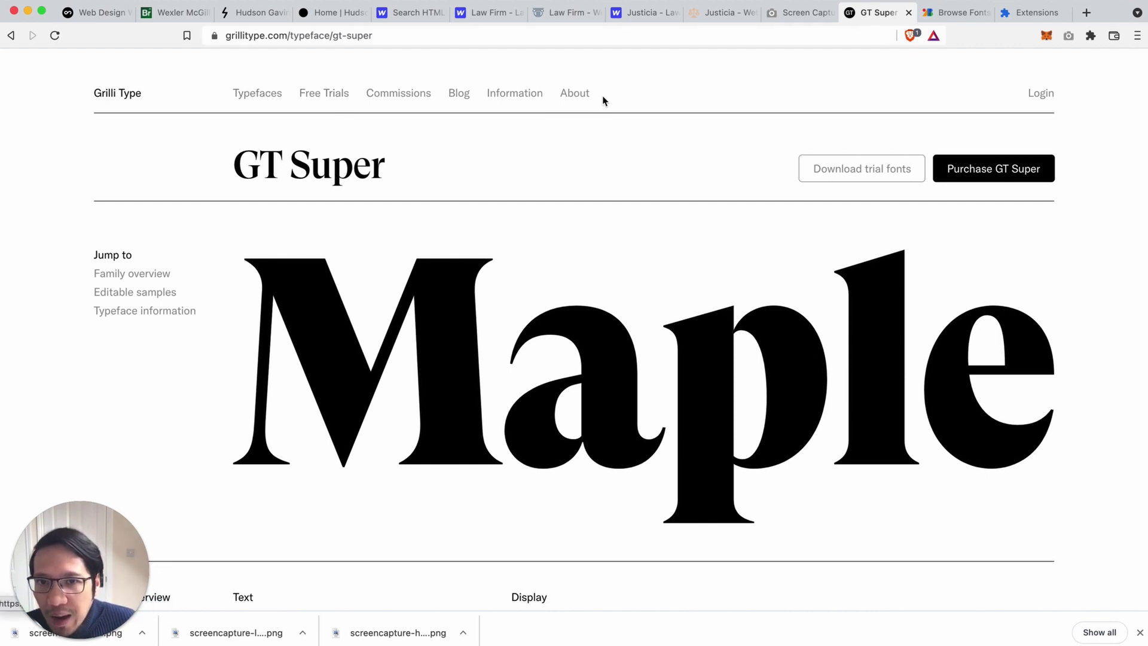
Review Grilli Type's GT Super page and capture it full-page with GoFullPage
scroll(401, 332, "down", 10)
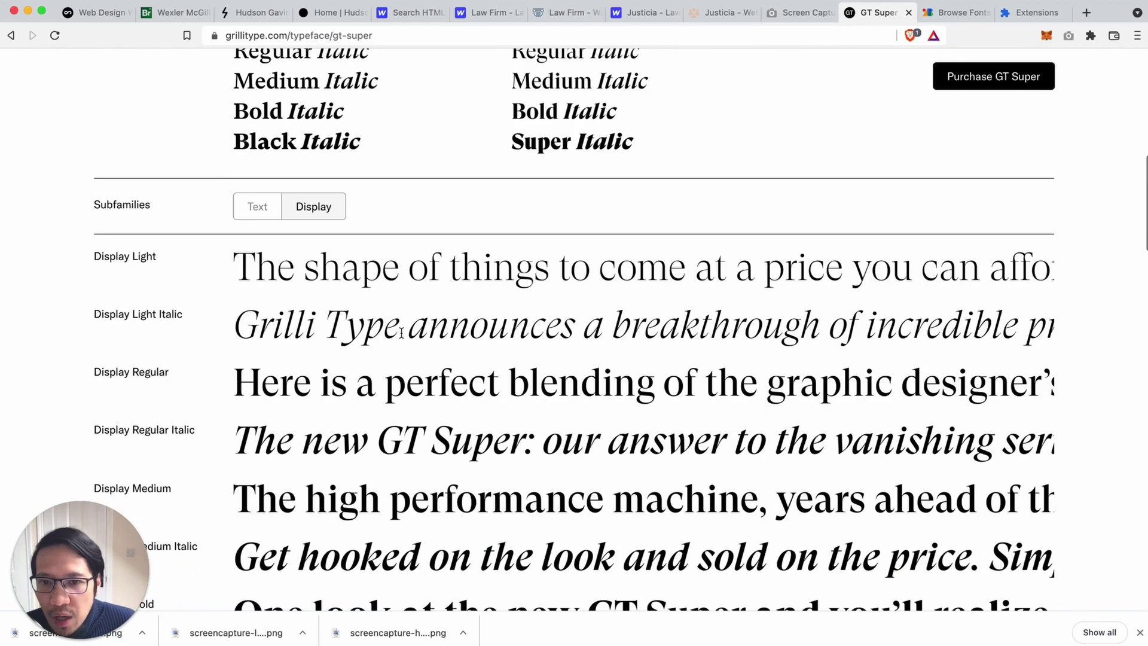
scroll(400, 332, "down", 20)
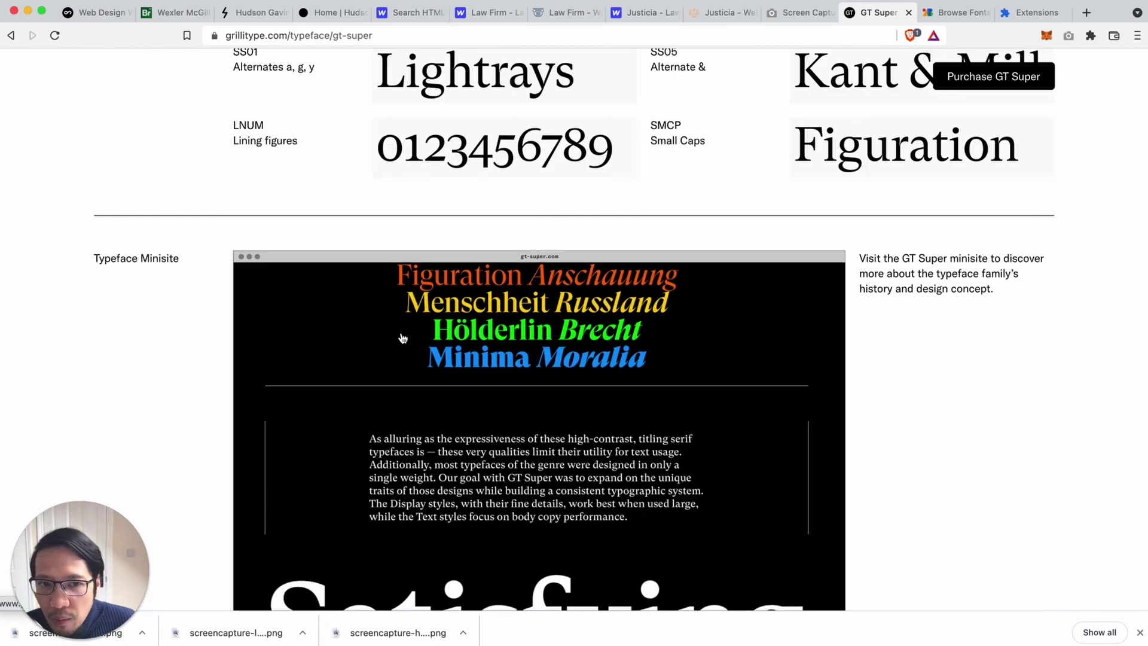
scroll(655, 395, "down", 3)
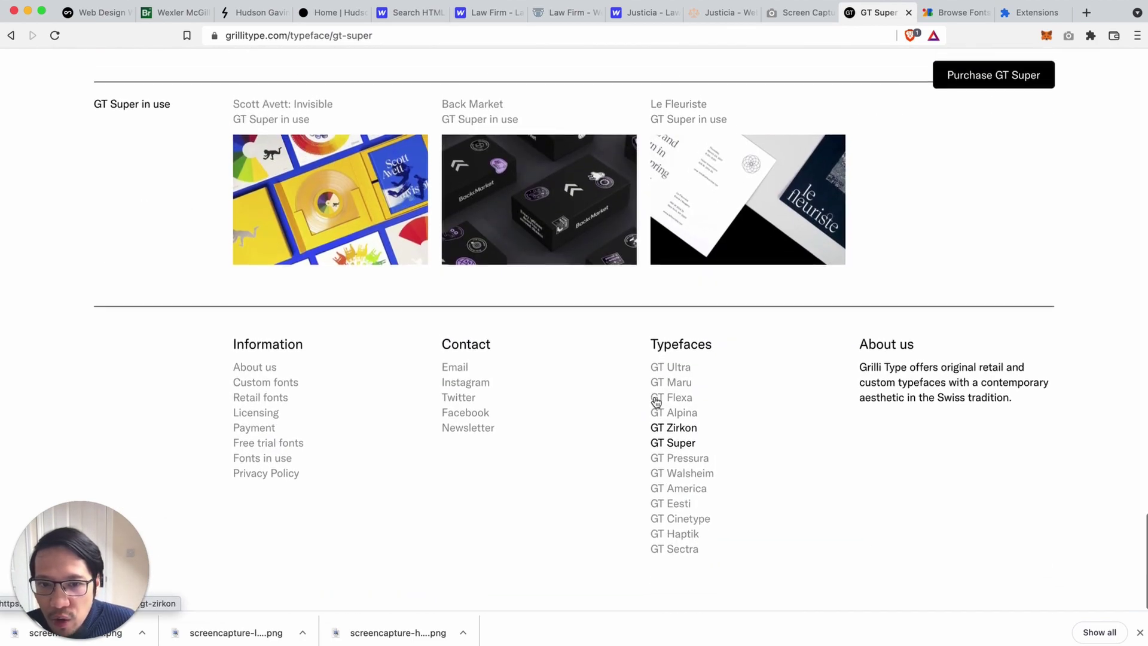
scroll(656, 401, "up", 20)
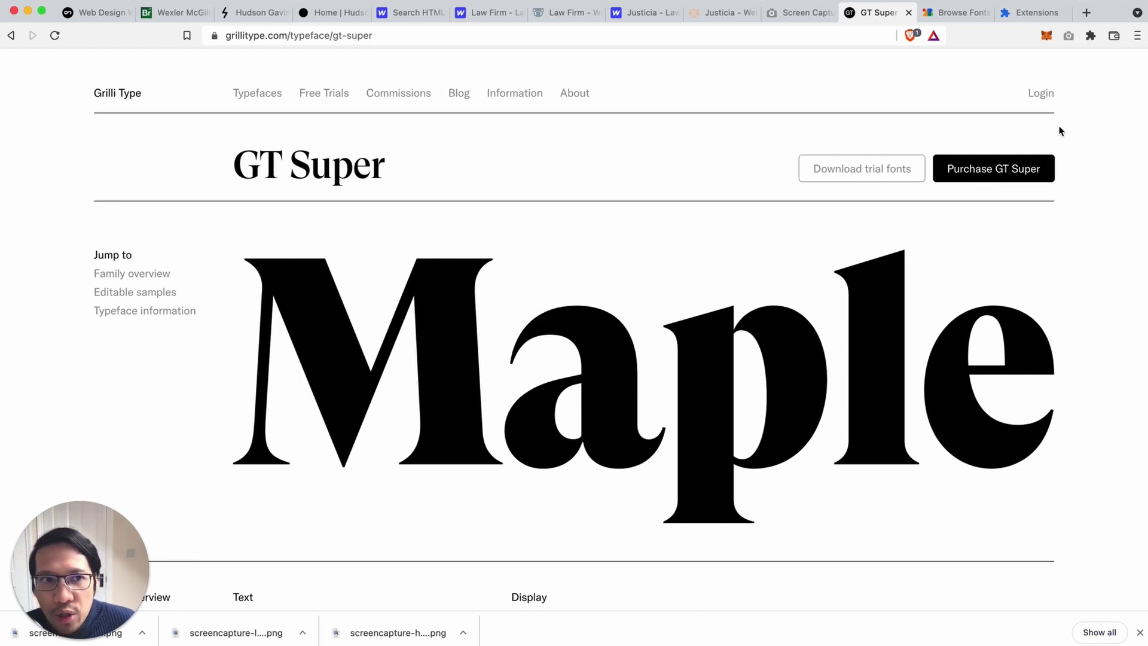
left_click(1069, 37)
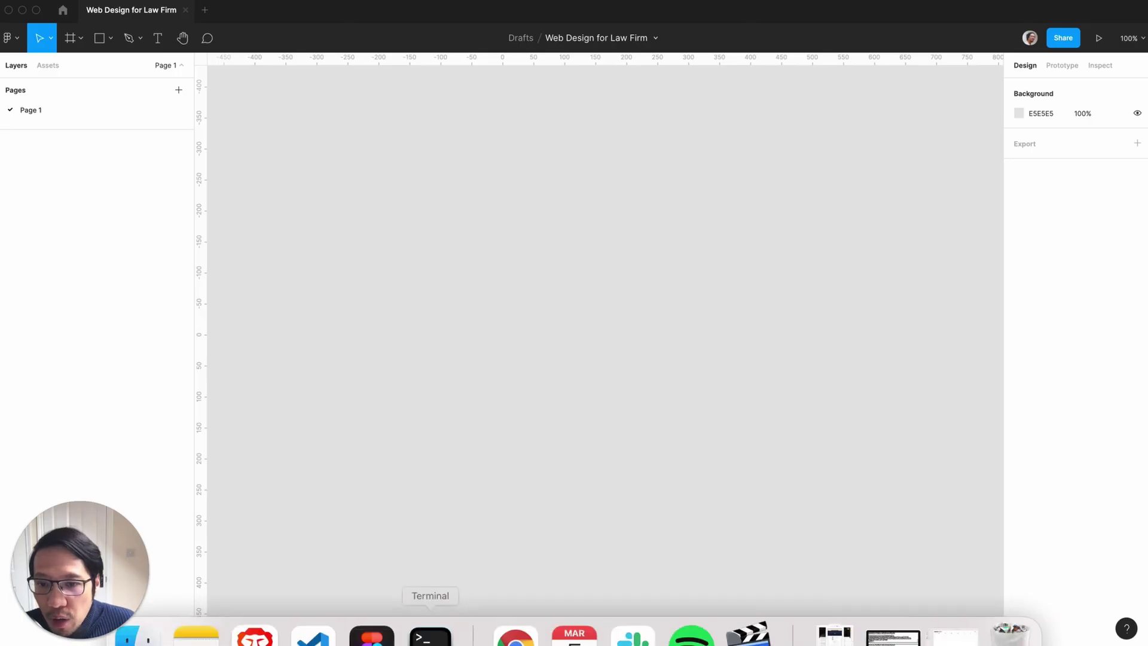
Drag the four Desktop screenshots, hgmlegal through grillitype, from Finder onto the Figma canvas
mouse_move(192, 634)
left_click(149, 629)
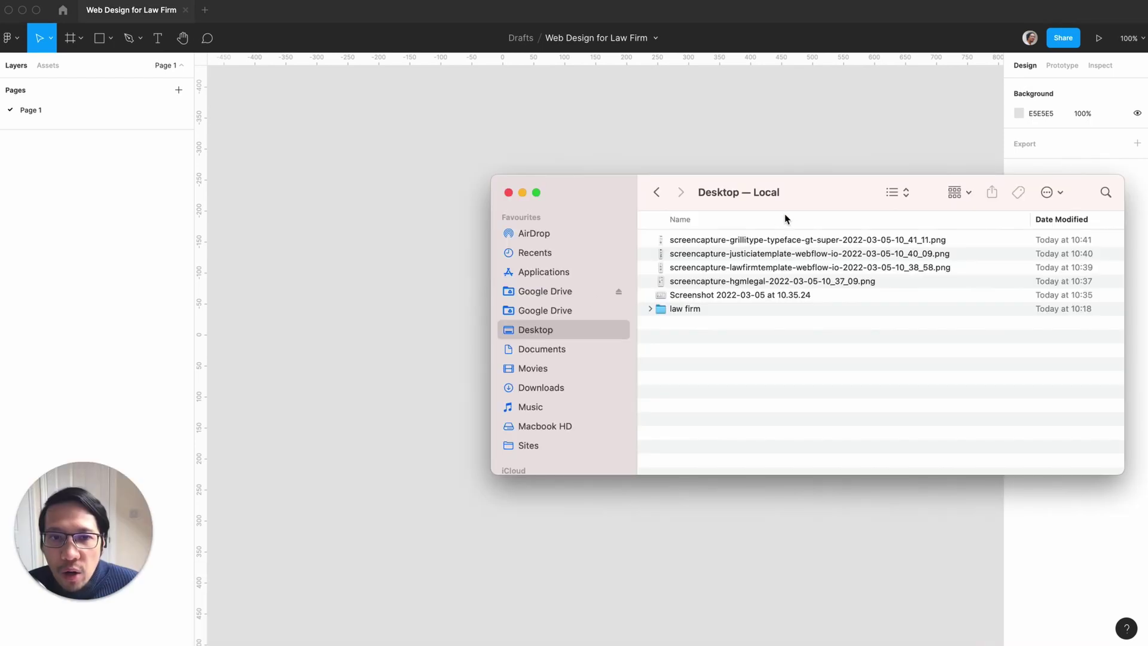
left_click_drag(804, 199, 615, 199)
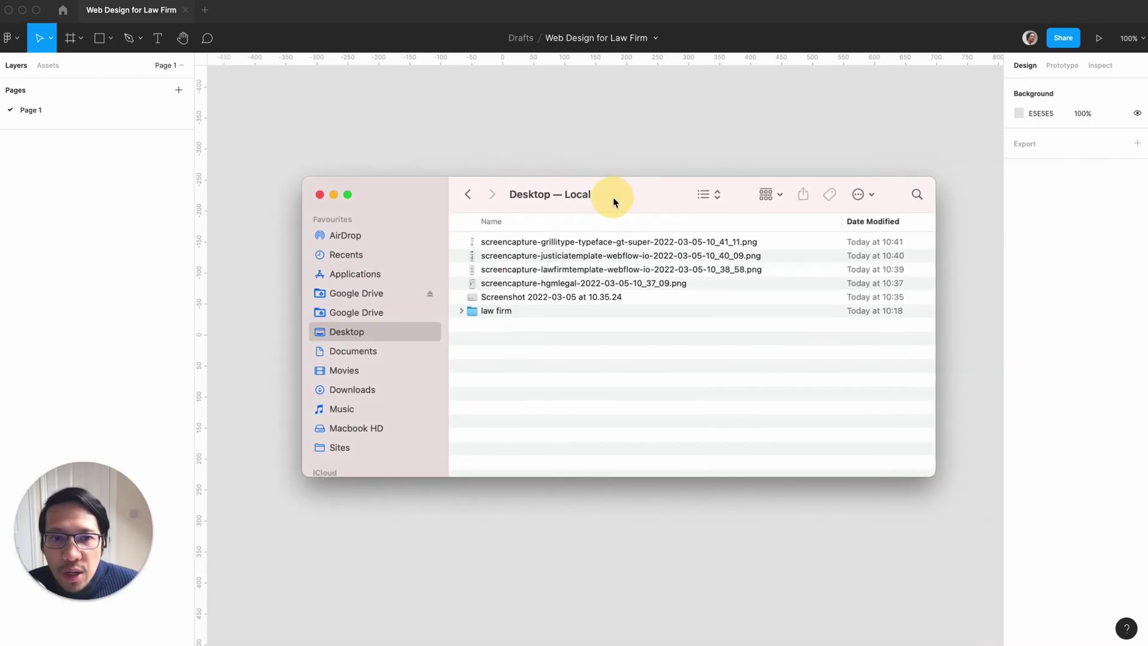
left_click(545, 284)
left_click(547, 242, "shift")
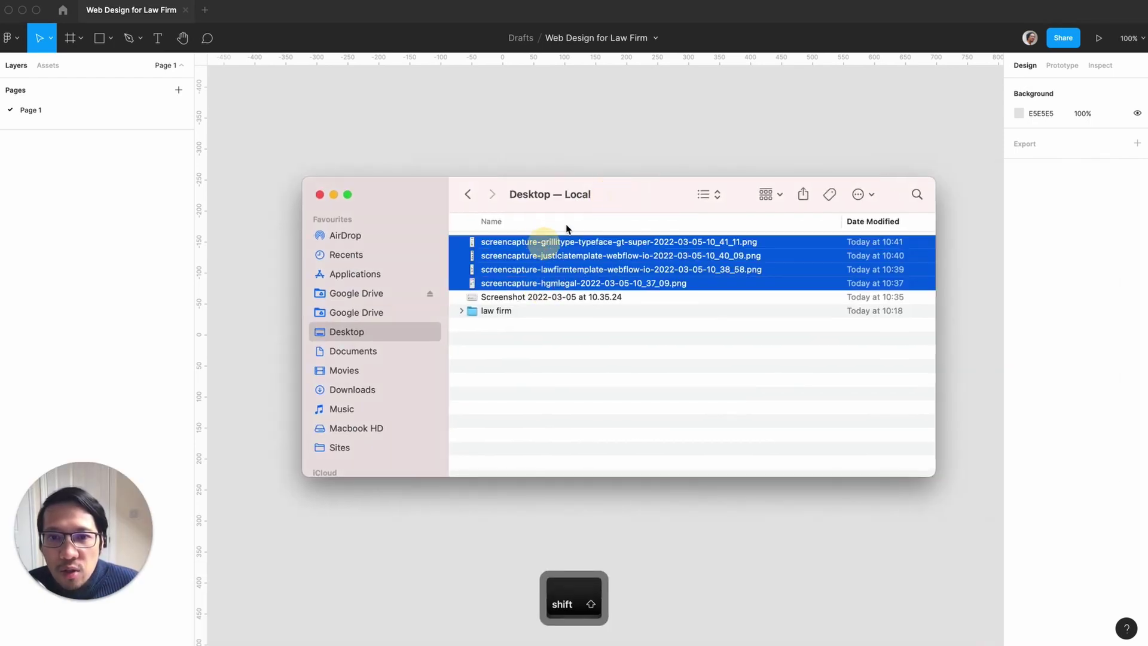
left_click_drag(607, 200, 838, 227)
left_click_drag(803, 297, 411, 274)
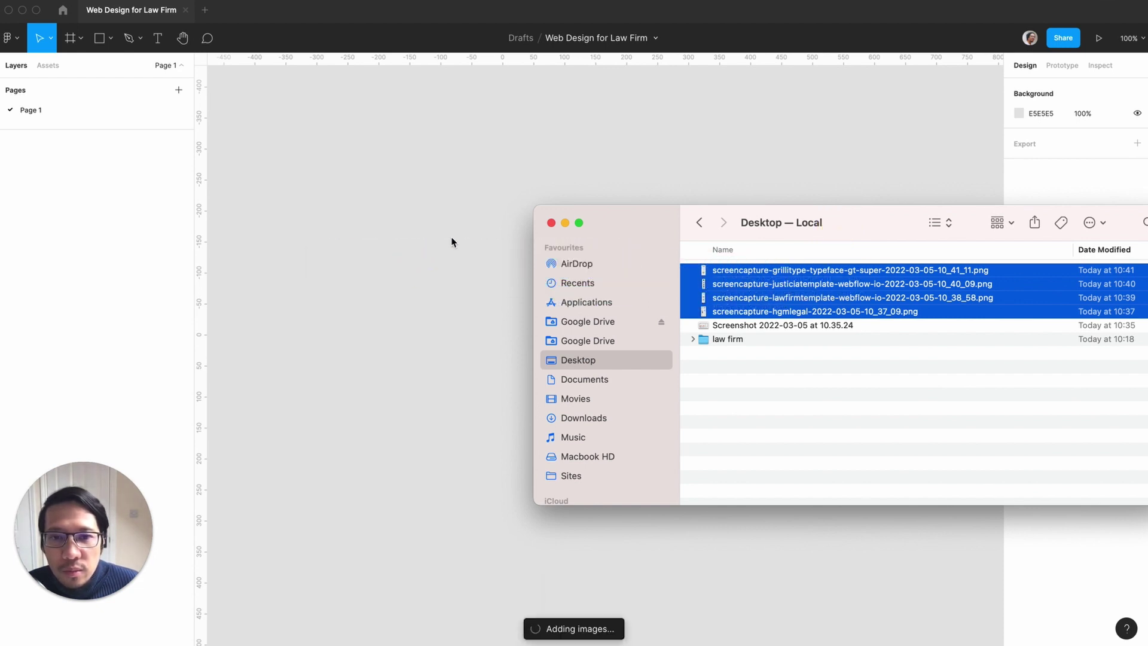
left_click(551, 224)
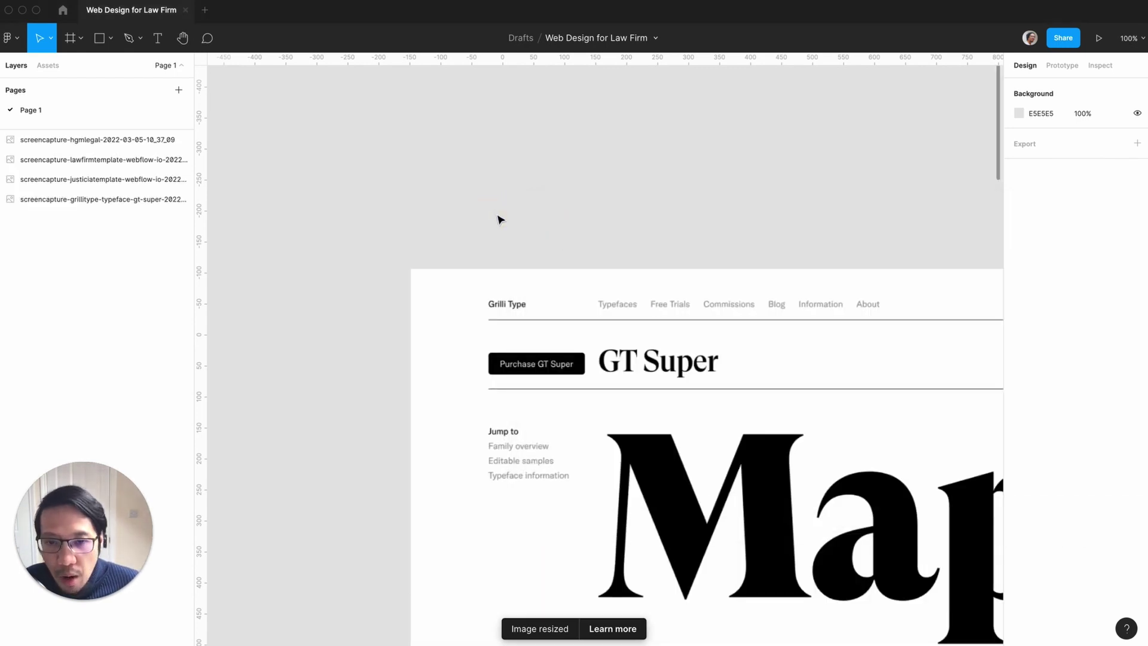
Wrap the four screenshots in an auto-layout frame with 100 spacing
scroll(500, 219, "down", 10)
scroll(500, 219, "down", 2)
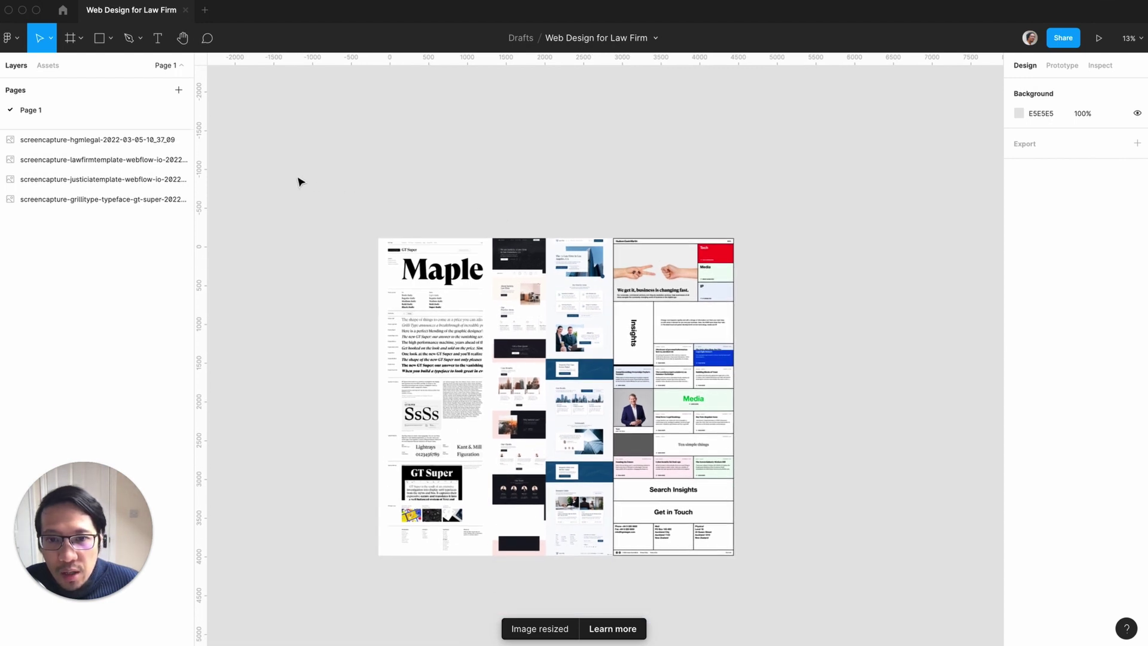
left_click_drag(298, 190, 854, 621)
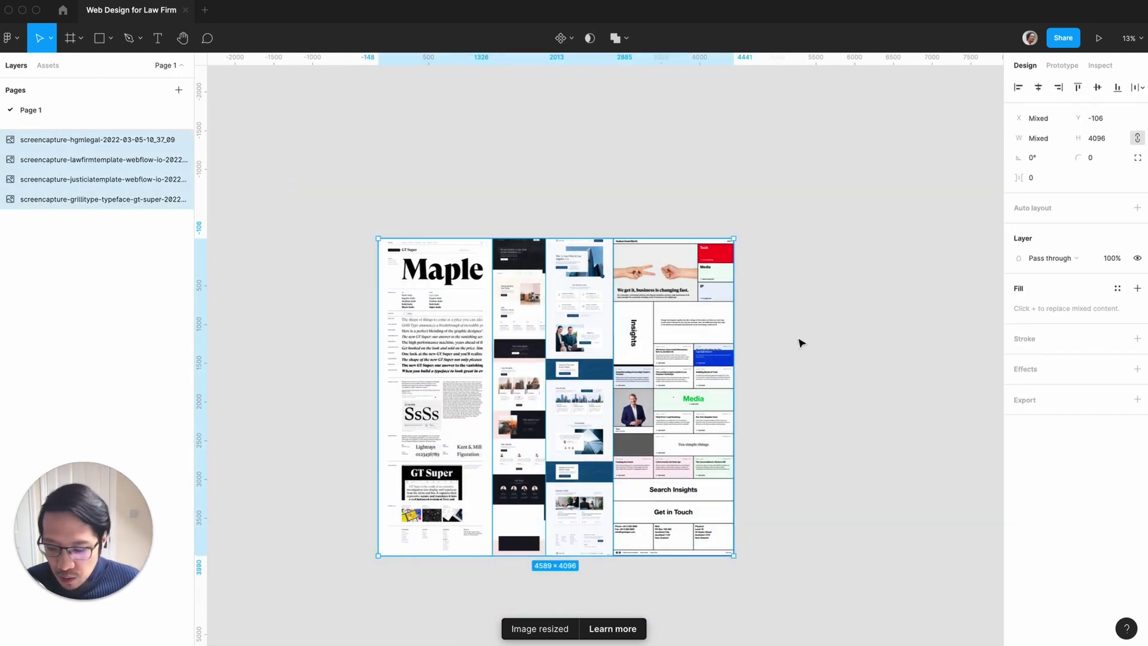
key("shift+a")
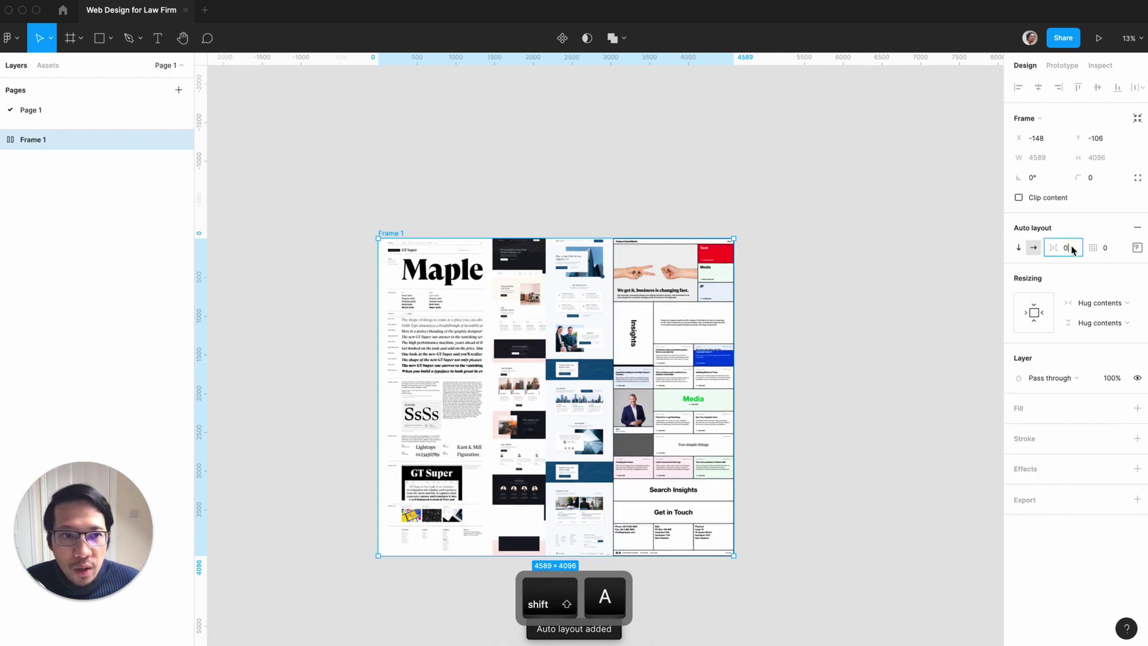
type("100")
key("Return")
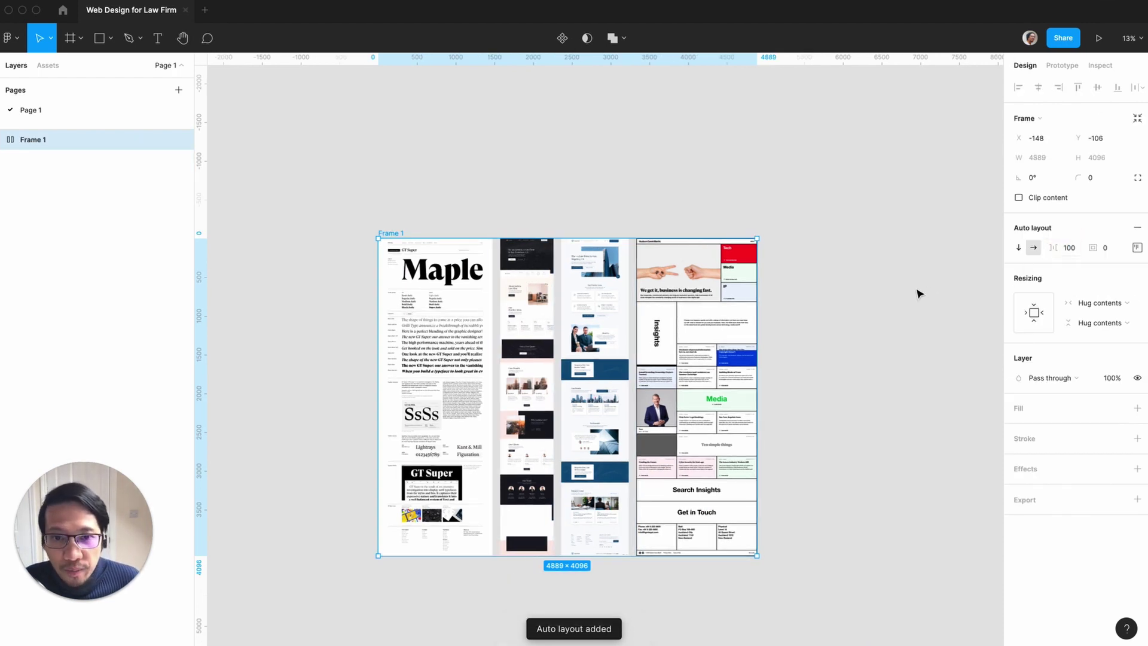
Zoom to 50% on the screenshots and hide the Figma interface
key("Escape")
key("super+plus")
key("super+plus")
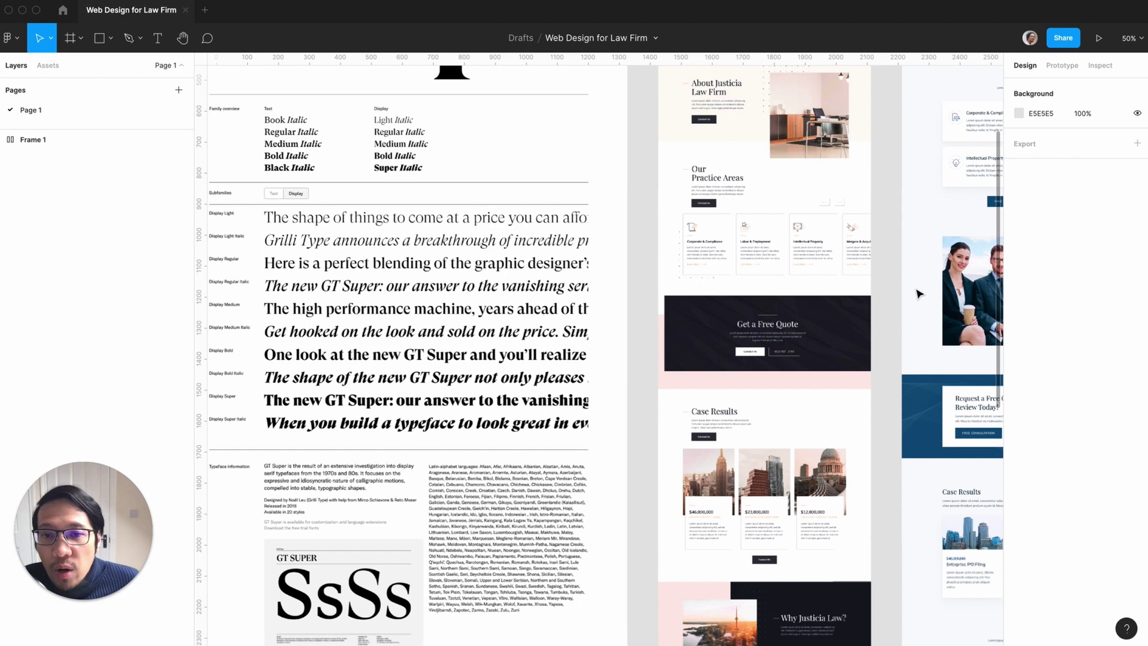
scroll(919, 293, "up", 10)
scroll(919, 293, "left", 4)
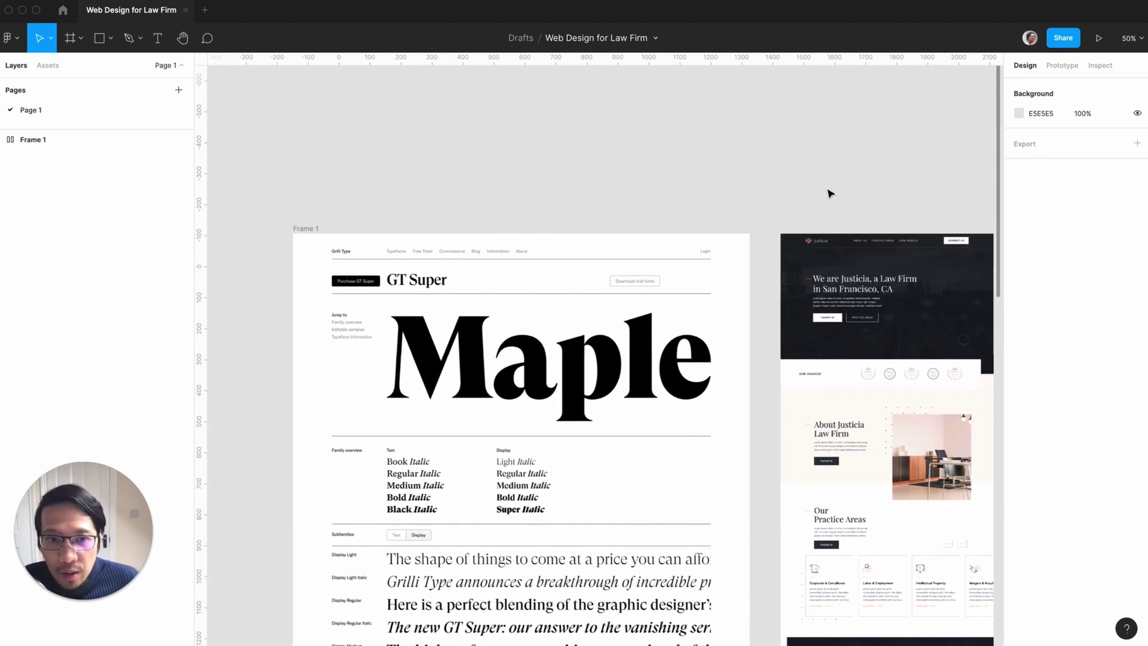
key("super+period")
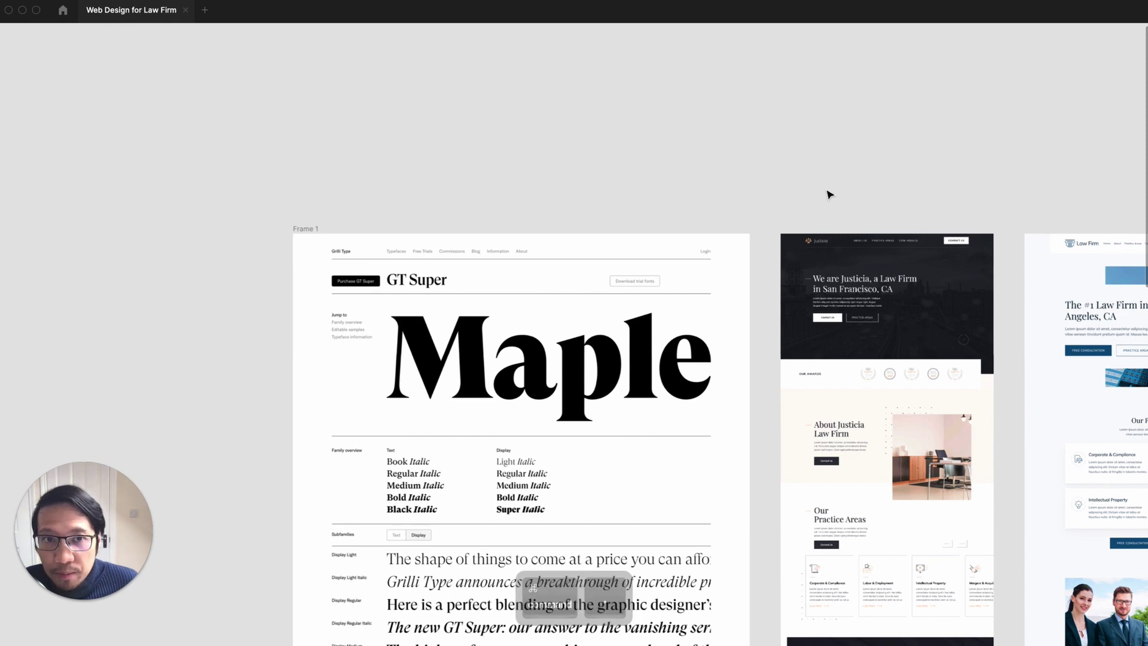
Pan across the four reference screenshots, then zoom out to see the whole Frame 1
scroll(830, 195, "down", 2)
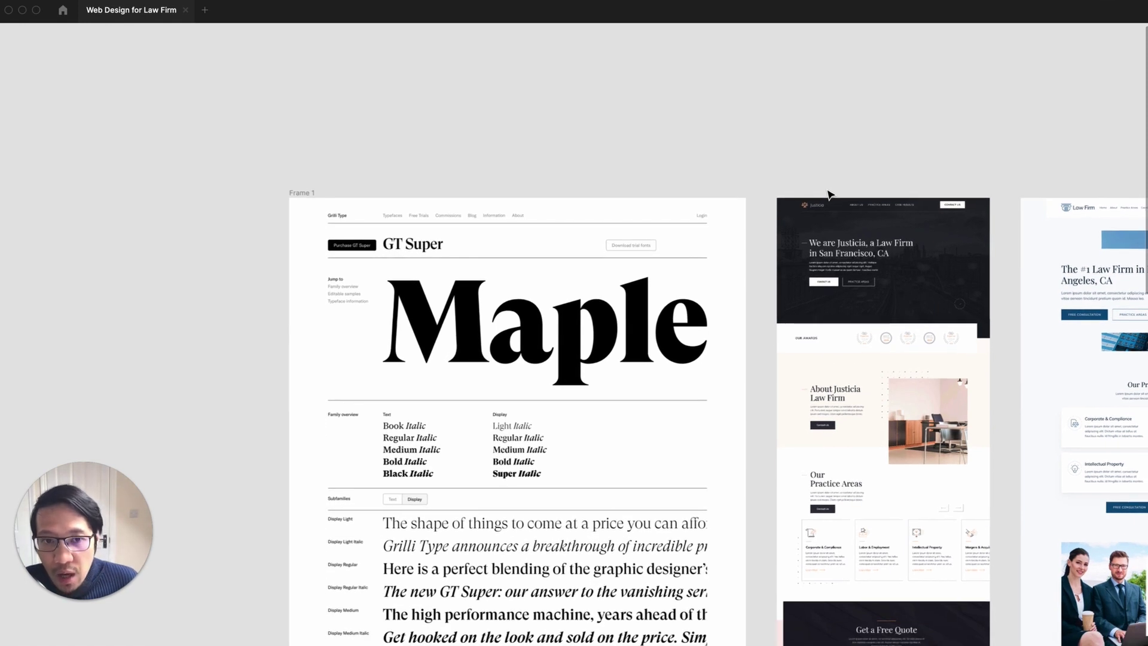
scroll(831, 195, "down", 2)
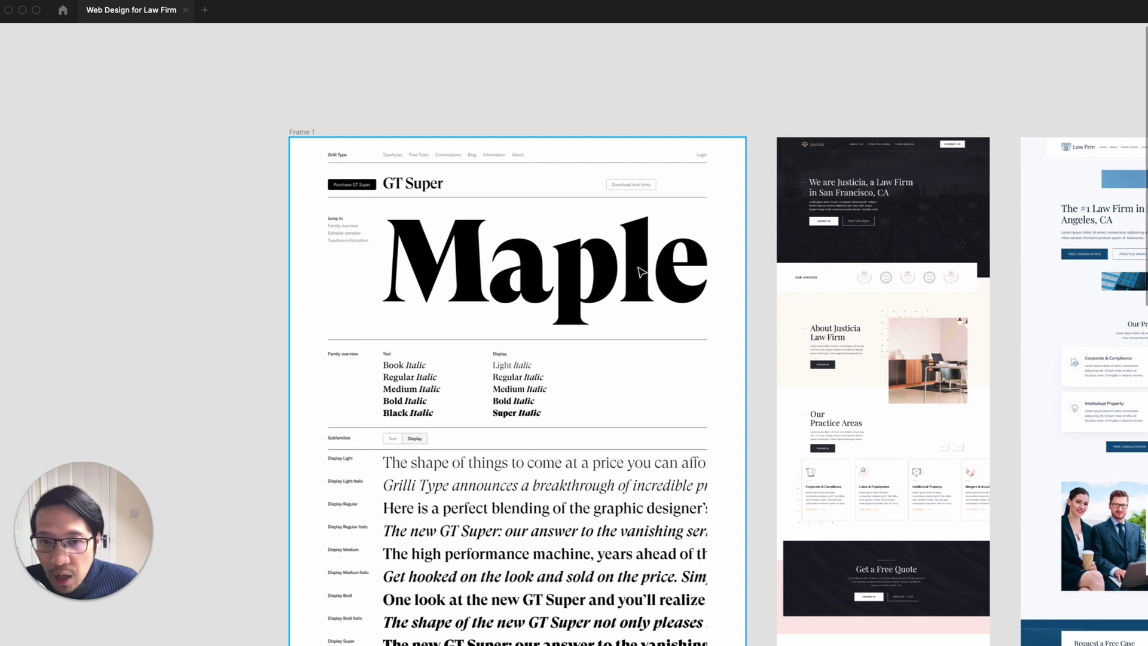
scroll(641, 272, "down", 2)
scroll(641, 272, "up", 2)
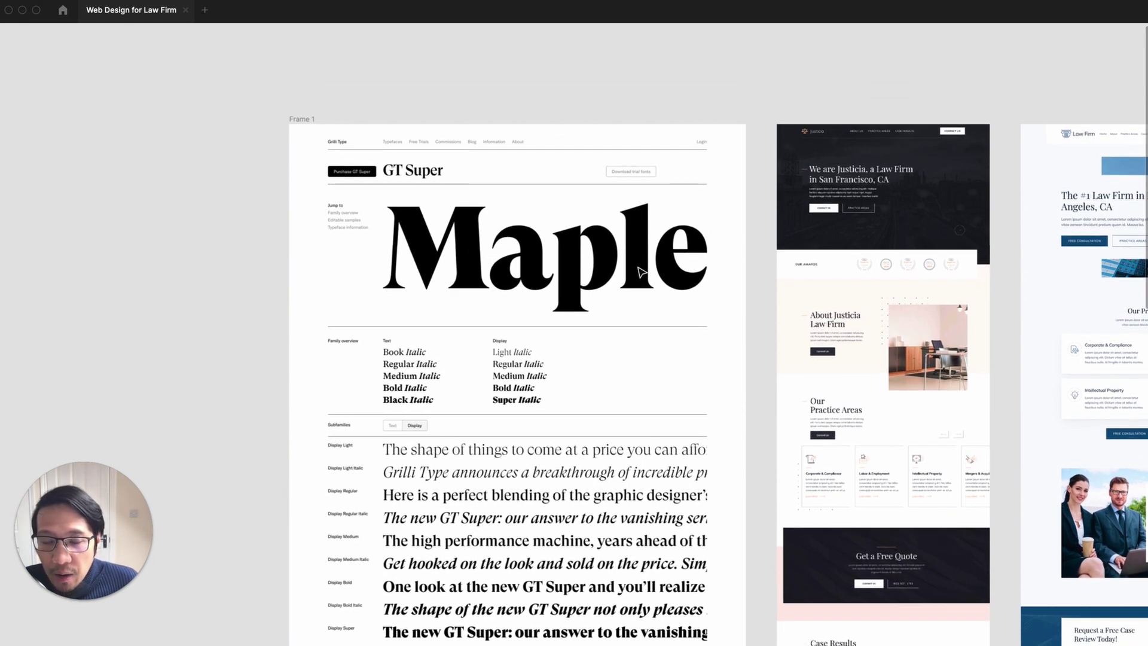
scroll(642, 272, "right", 5)
scroll(642, 272, "up", 5, "ctrl")
scroll(636, 272, "up", 3)
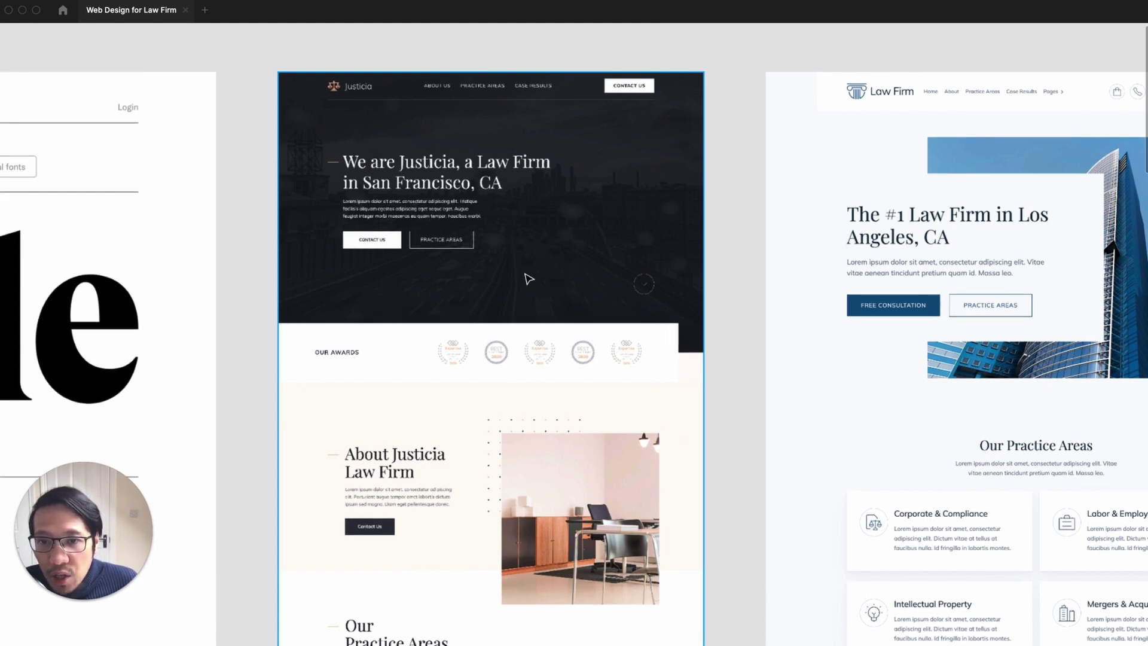
scroll(529, 278, "down", 10)
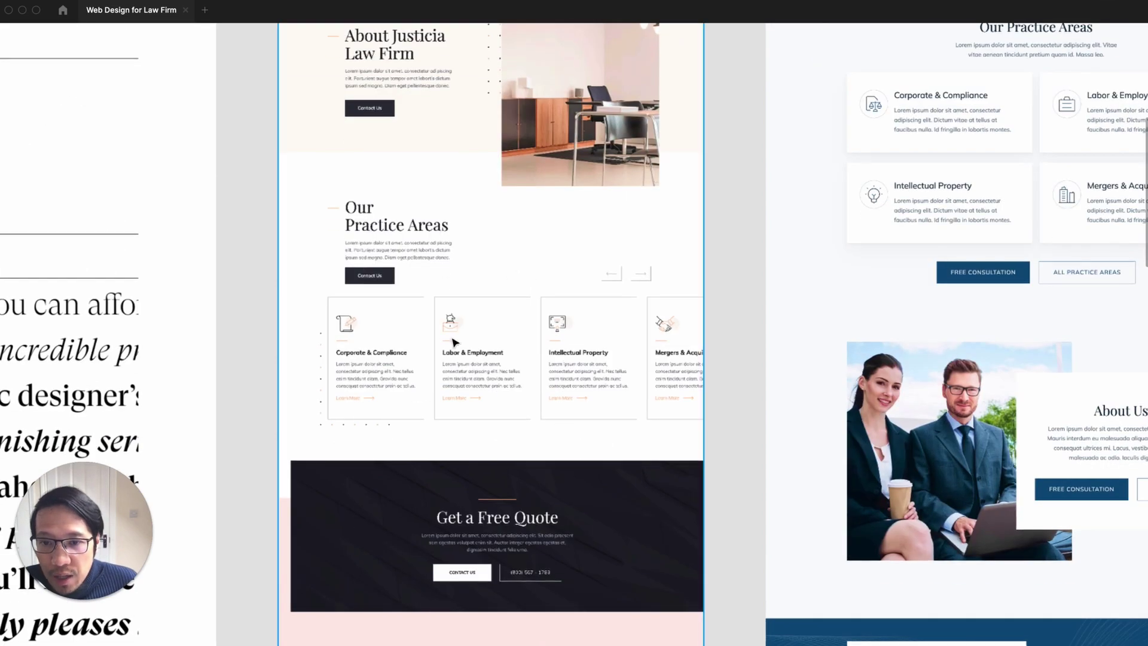
scroll(454, 341, "down", 5)
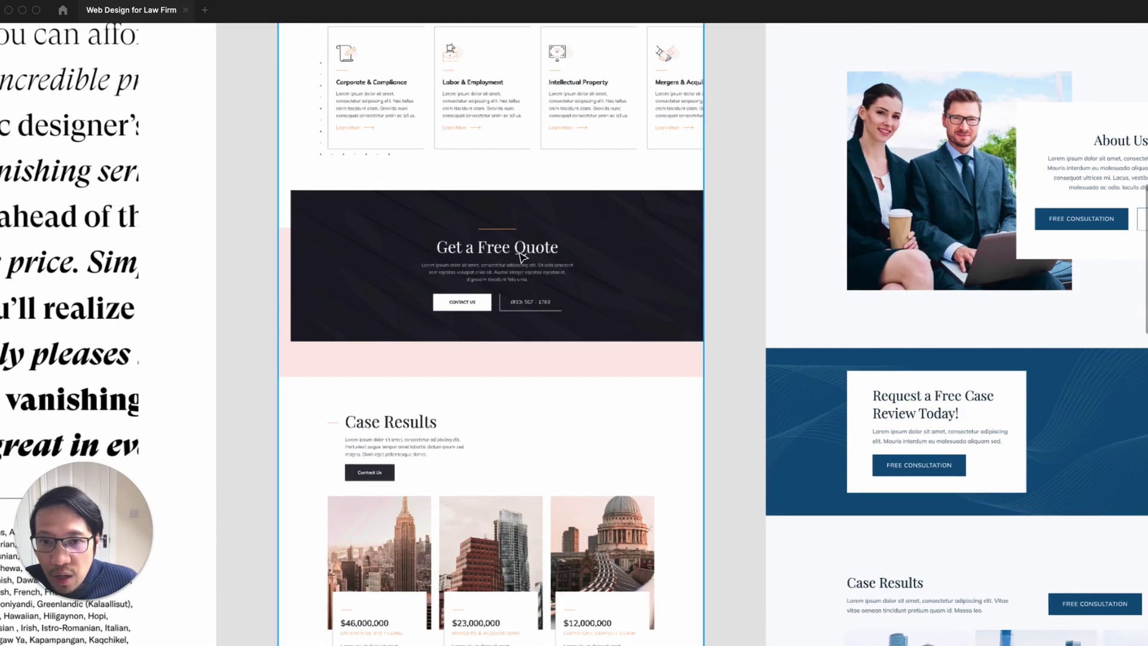
scroll(522, 256, "down", 4)
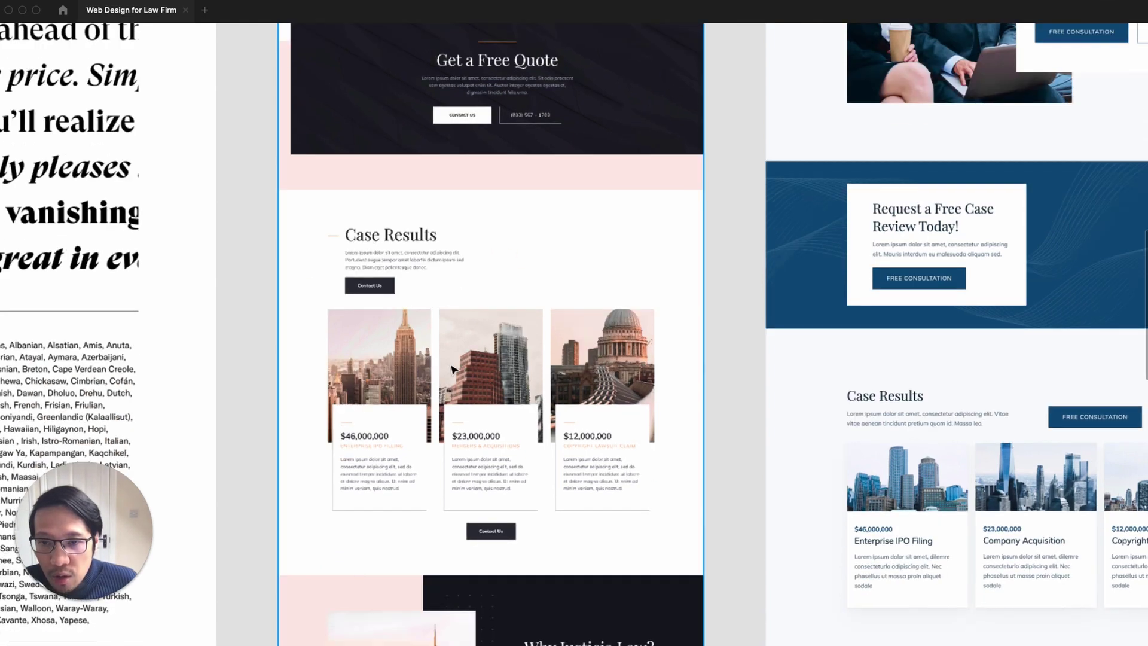
scroll(453, 369, "down", 1)
scroll(453, 369, "down", 8)
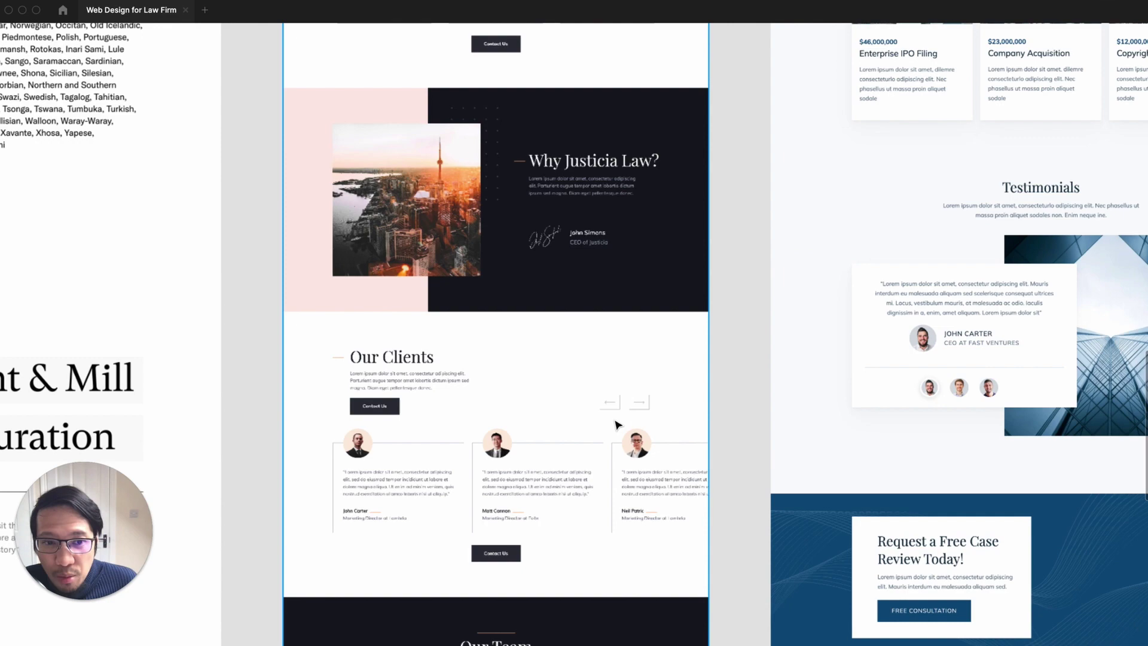
scroll(618, 425, "right", 4)
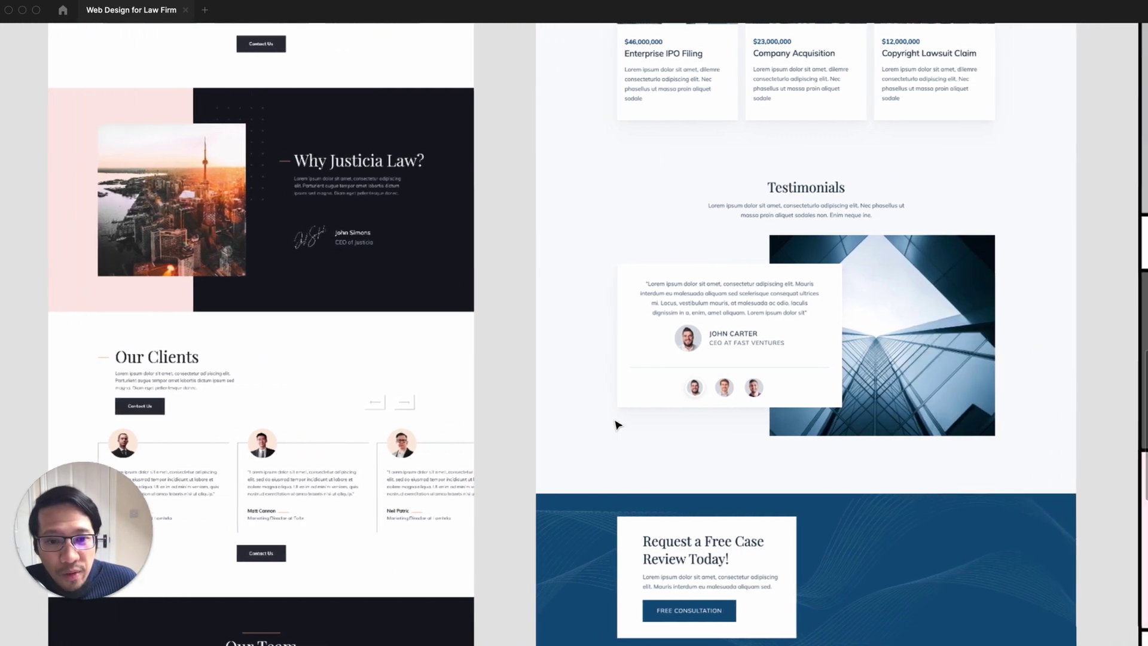
scroll(618, 424, "up", 3)
scroll(617, 425, "up", 15)
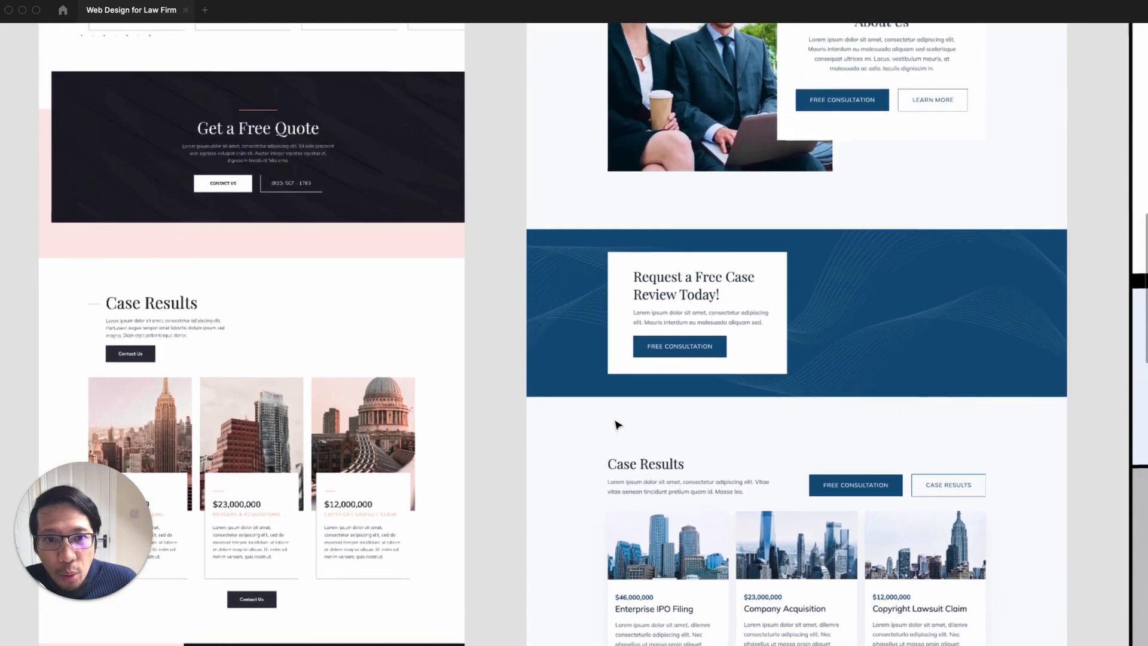
scroll(618, 424, "up", 6)
scroll(618, 425, "left", 3)
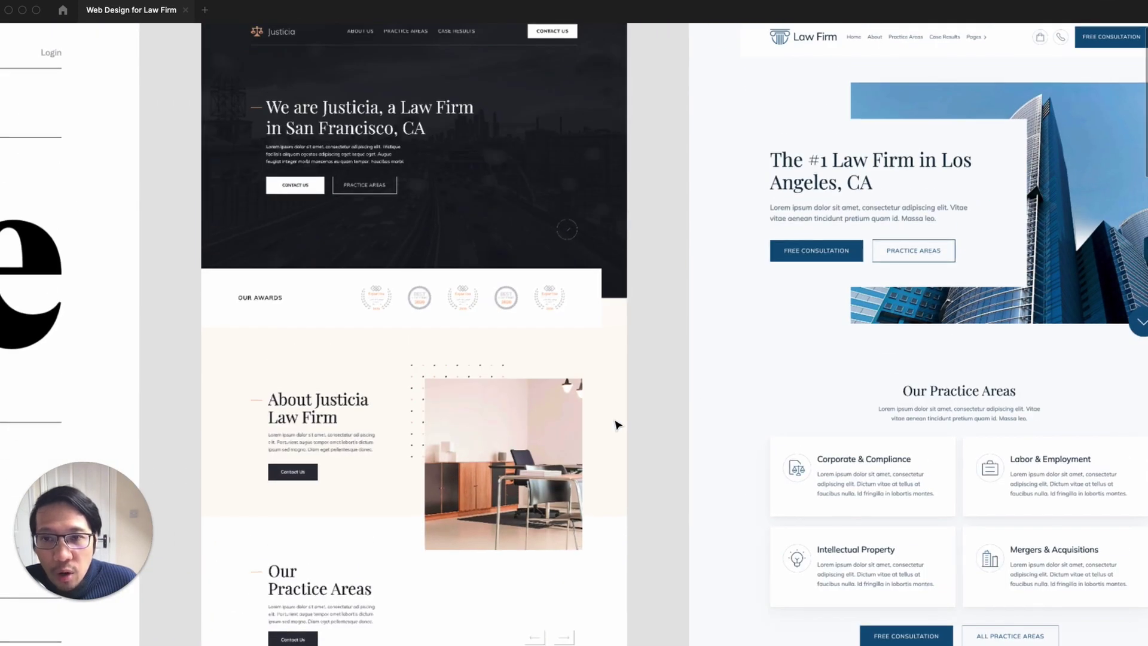
scroll(618, 424, "left", 12)
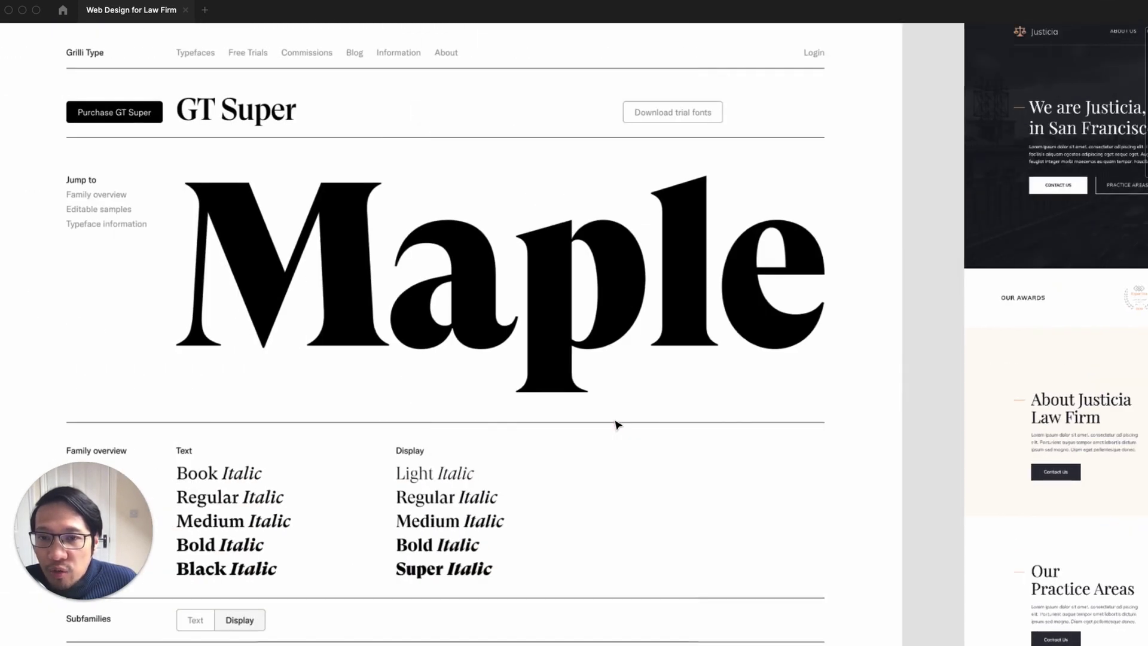
scroll(617, 424, "right", 10)
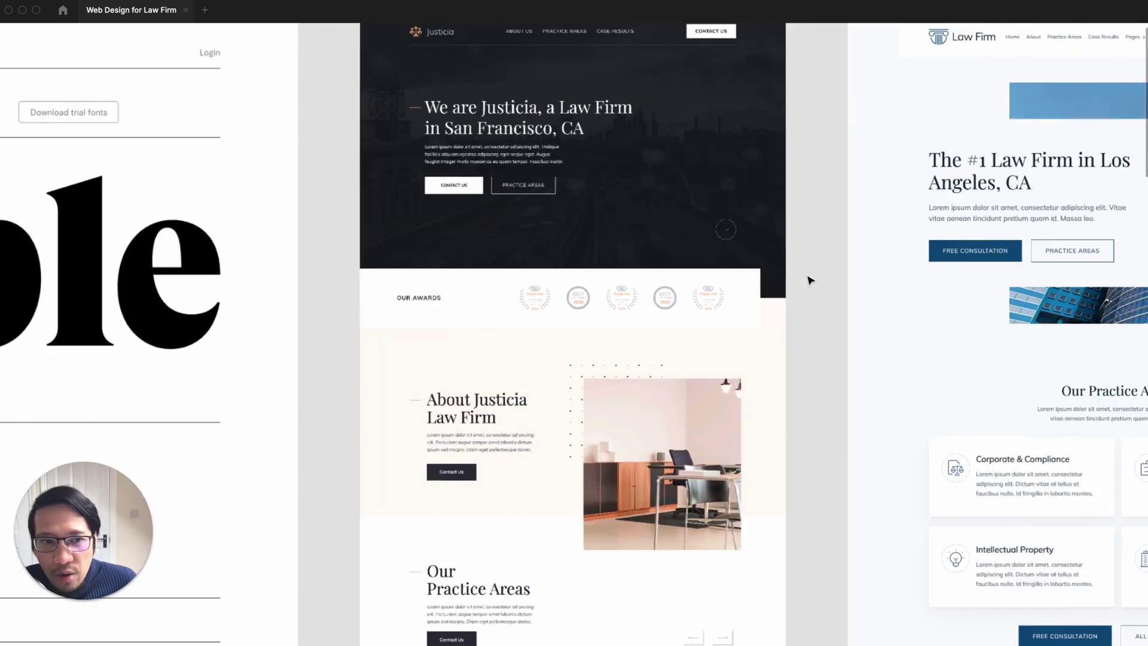
scroll(810, 280, "right", 8)
scroll(810, 280, "right", 7)
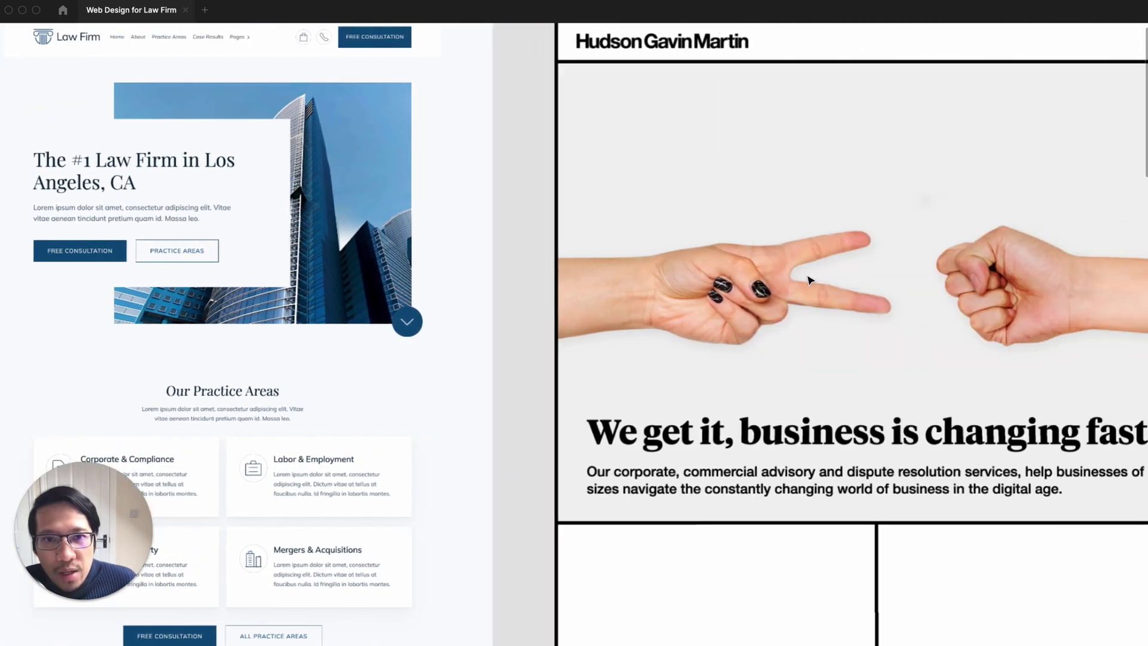
scroll(810, 280, "right", 4)
scroll(810, 280, "up", 2)
scroll(810, 280, "right", 3)
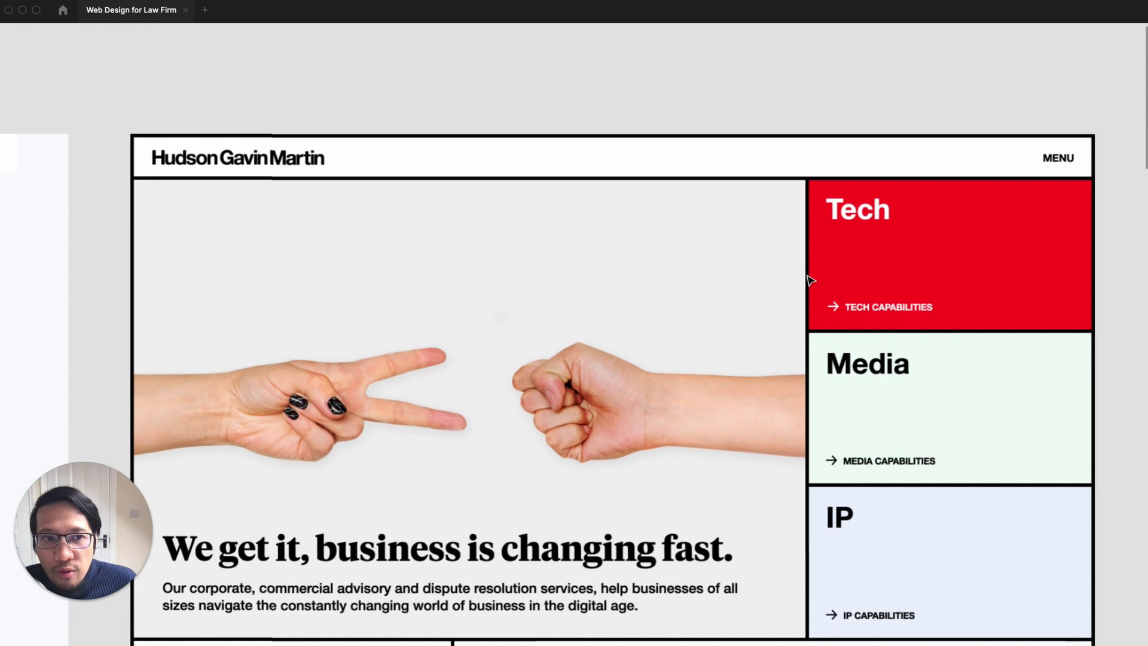
scroll(808, 278, "down", 3)
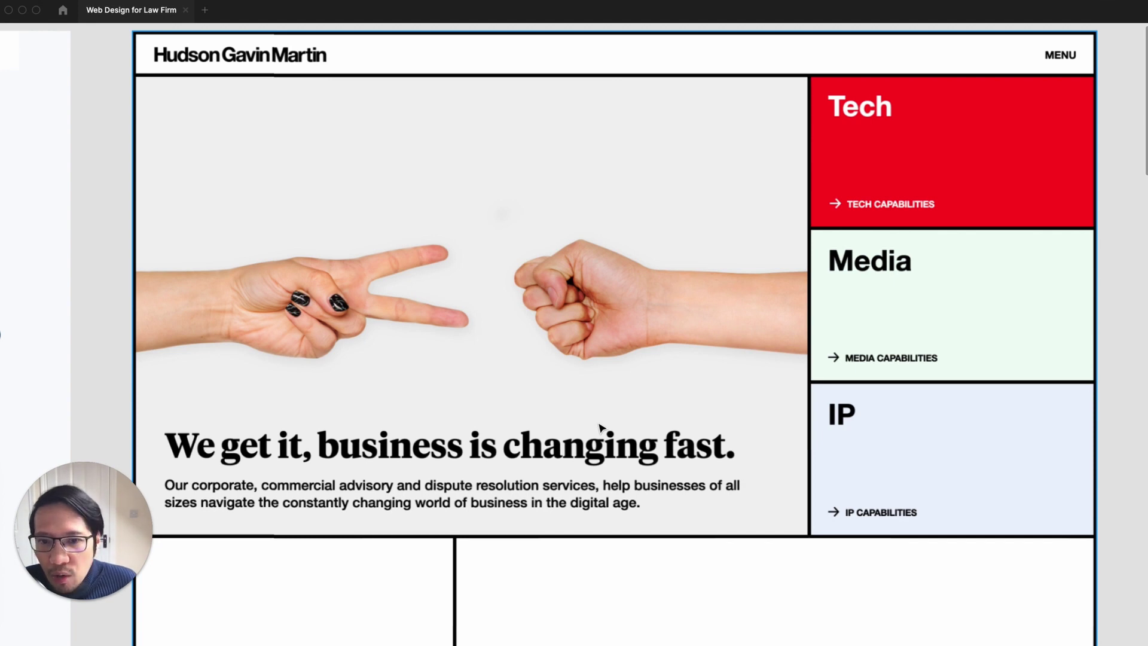
scroll(599, 427, "down", 2)
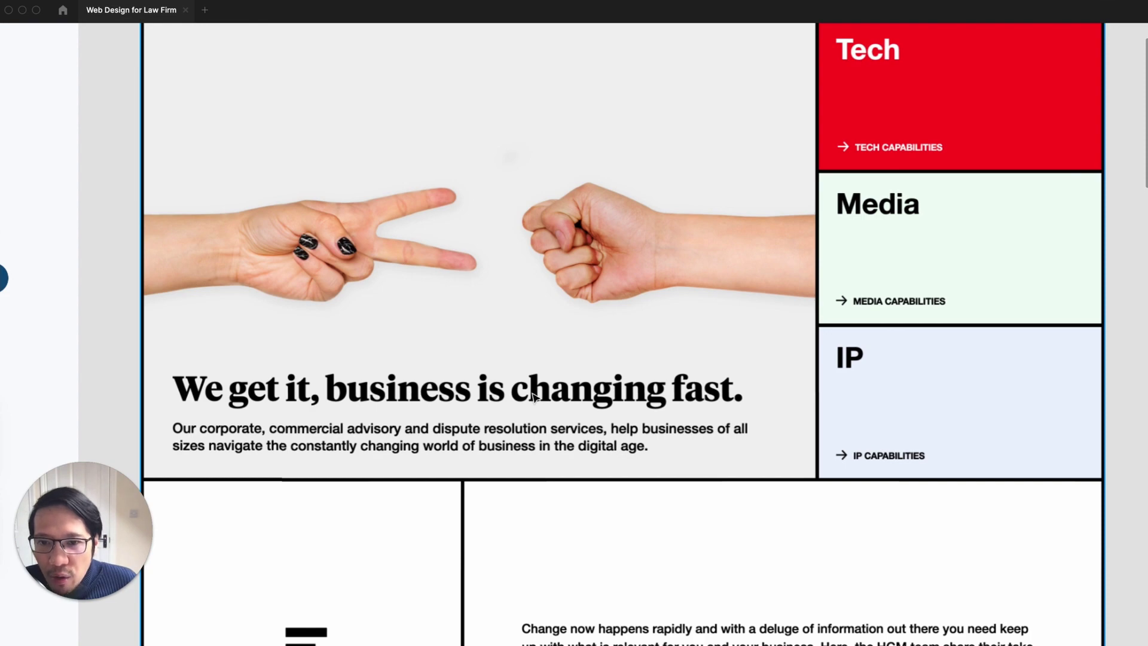
scroll(465, 444, "down", 10)
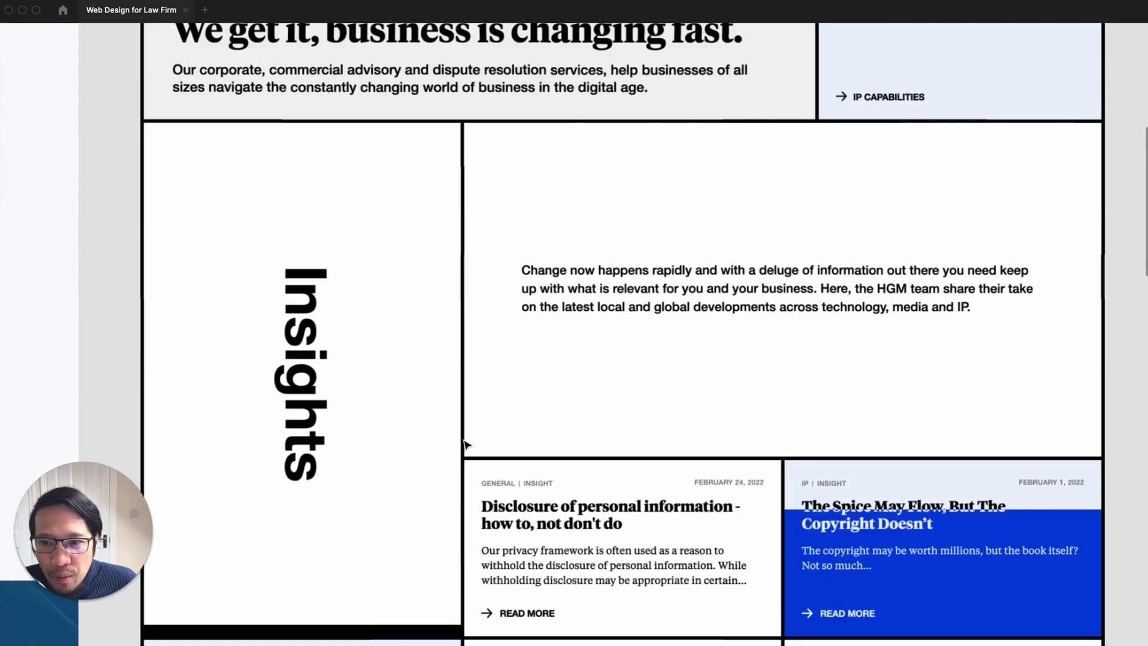
key("minus")
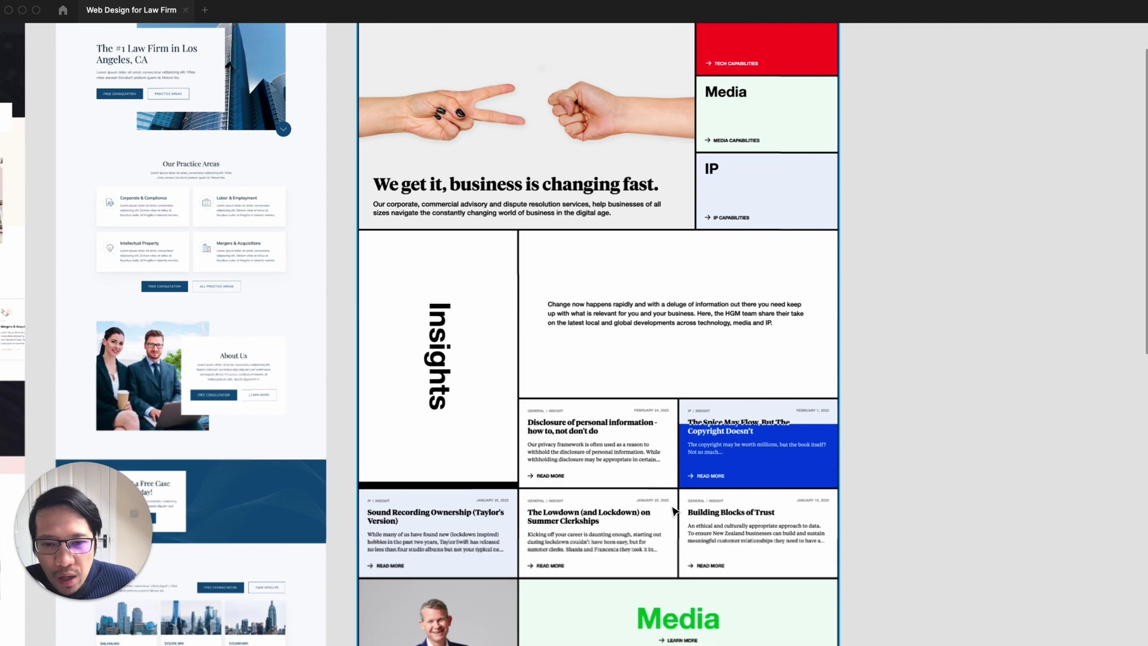
scroll(674, 511, "down", 10)
Restore the hidden interface and rename the Frame 1 layer to 'Inspiration'
key("super+period")
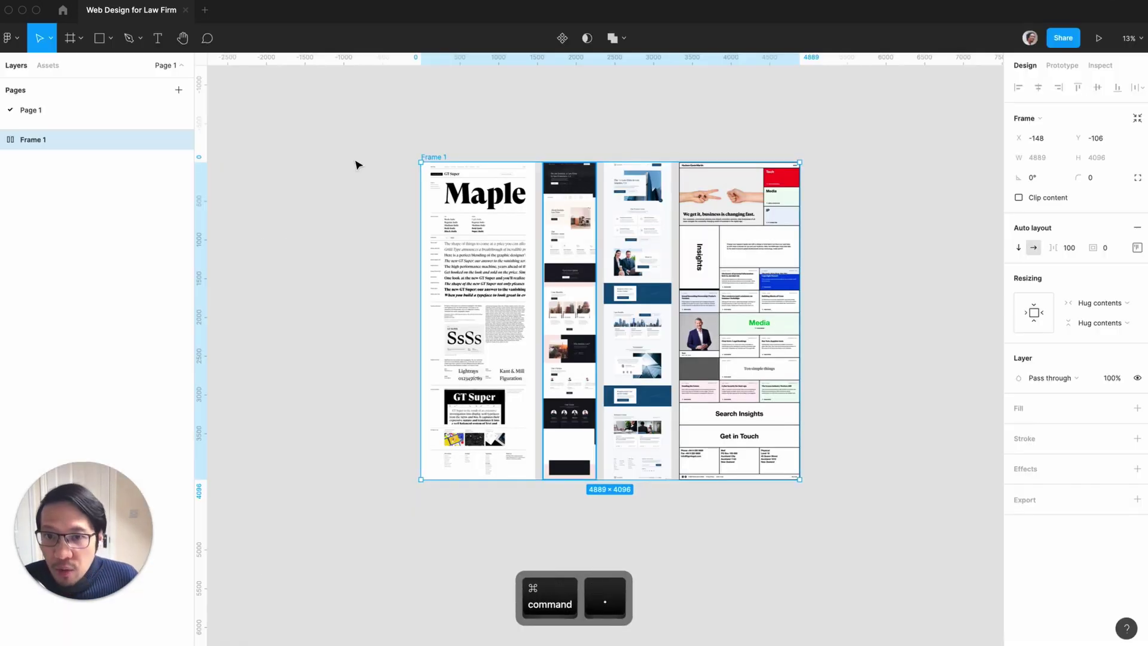
double_click(42, 139)
type("Si")
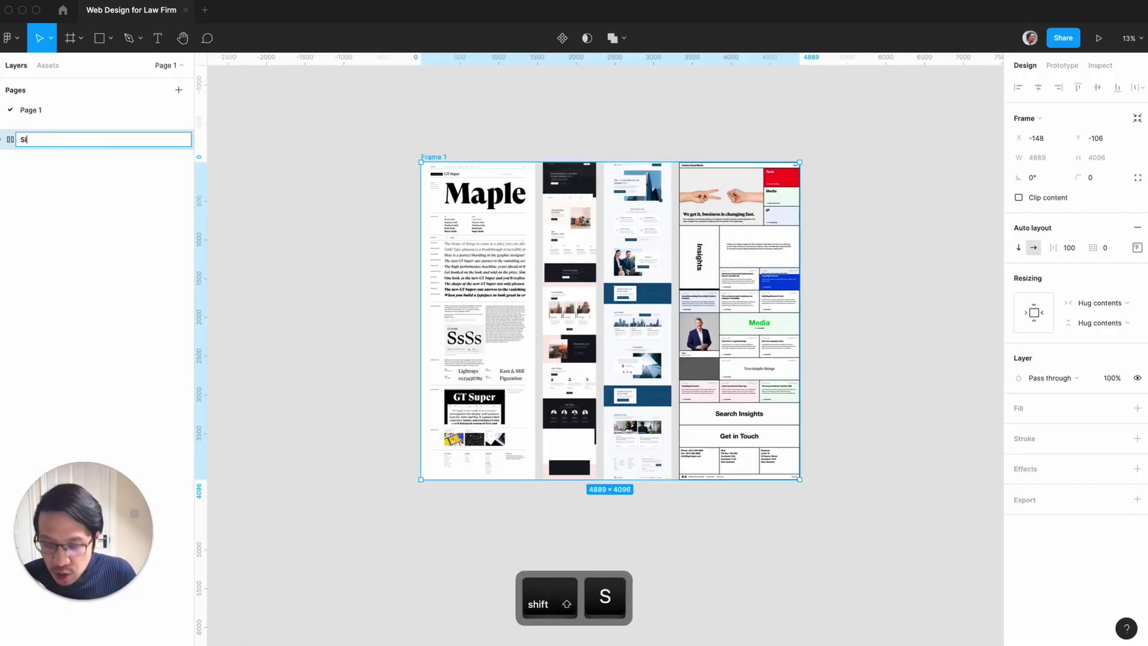
key("BackSpace")
type("In")
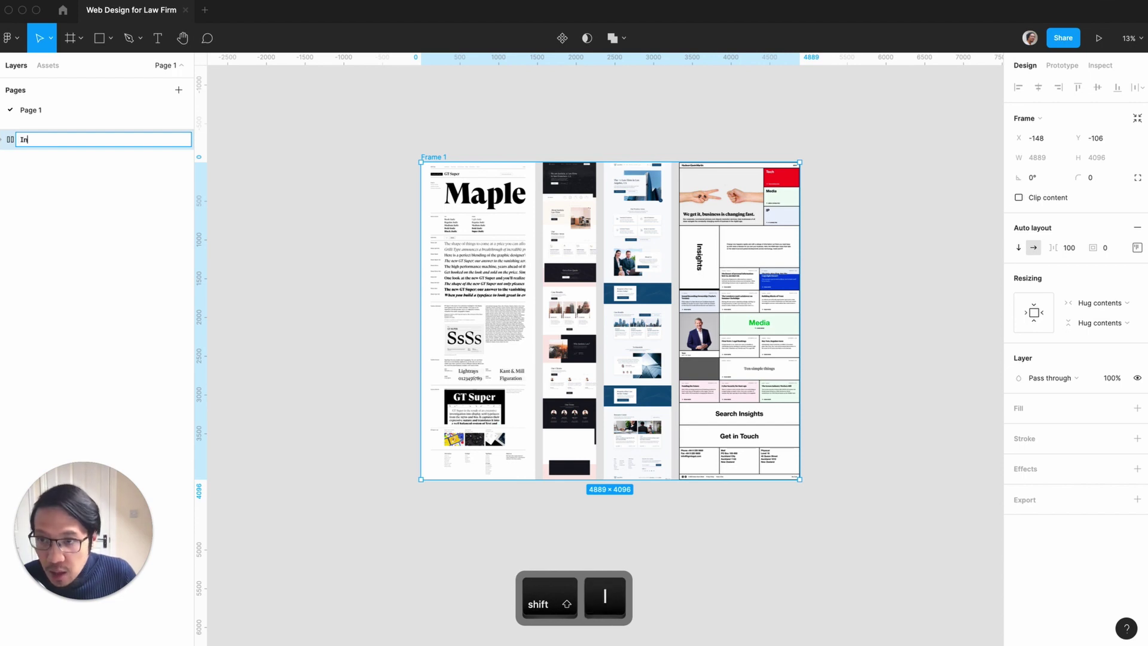
type("spiration")
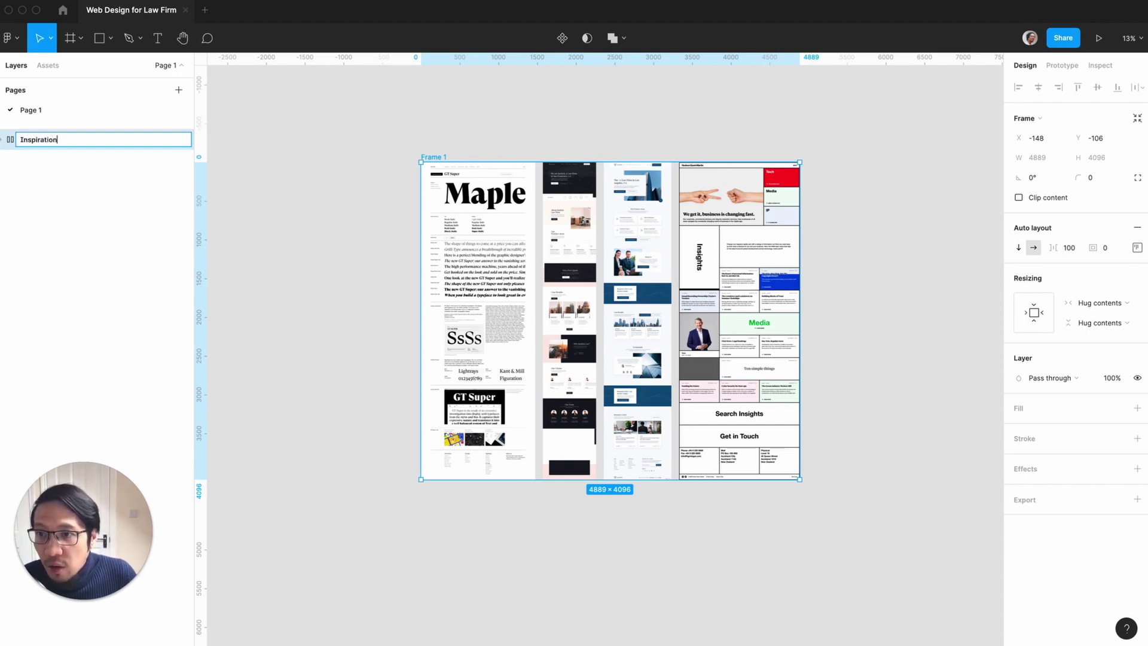
key("Return")
left_click(309, 233)
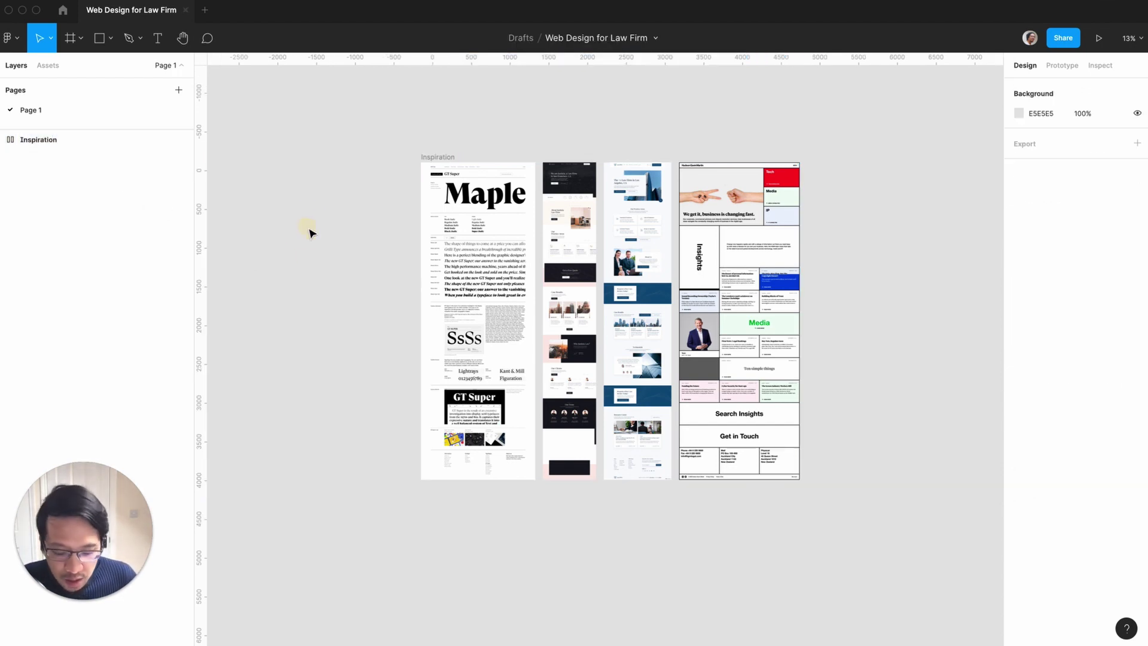
scroll(311, 233, "up", 3)
scroll(310, 233, "down", 3)
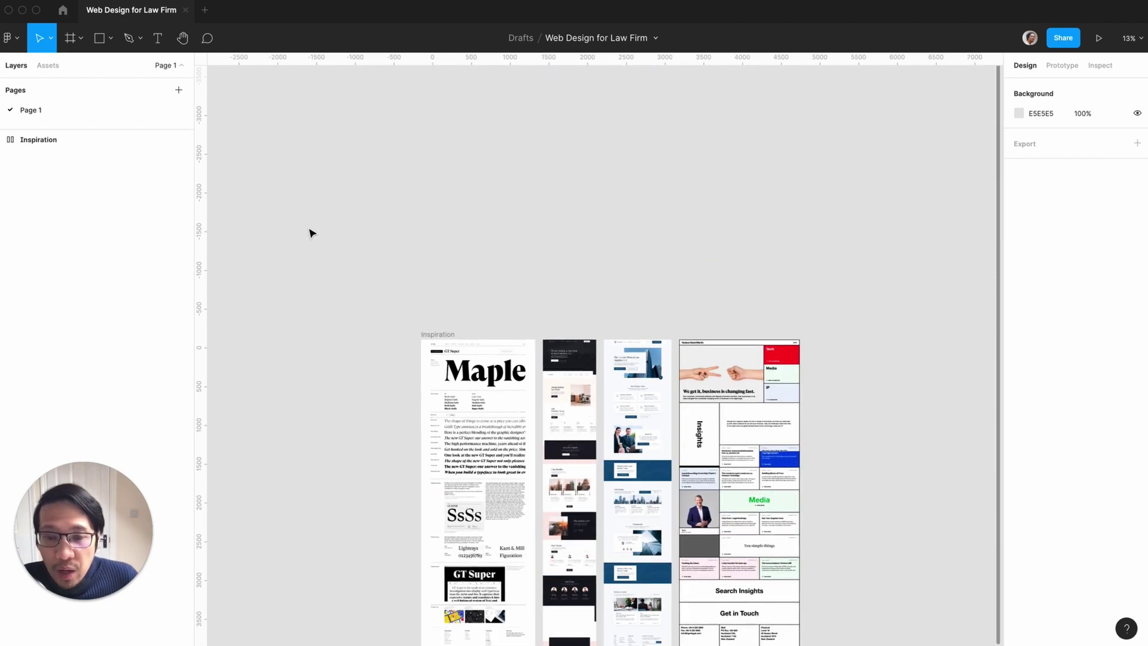
scroll(310, 233, "down", 3)
scroll(310, 234, "up", 3)
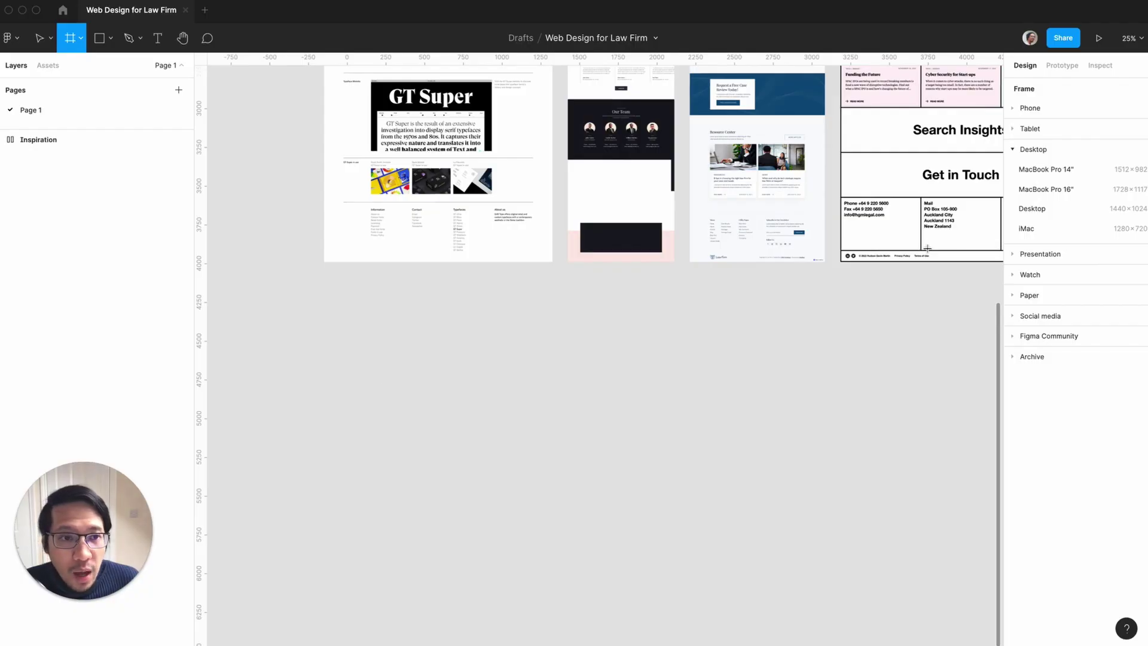
Add a MacBook Pro 14" frame below the GT Super reference
left_click(1061, 178)
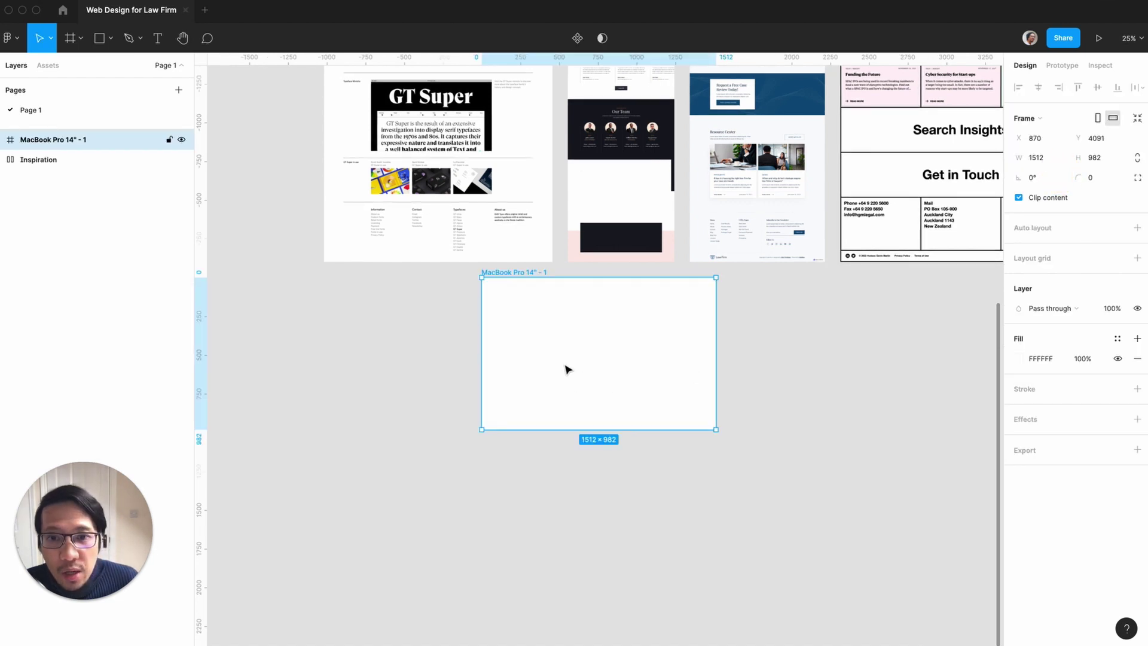
left_click_drag(564, 369, 406, 426)
left_click(617, 392)
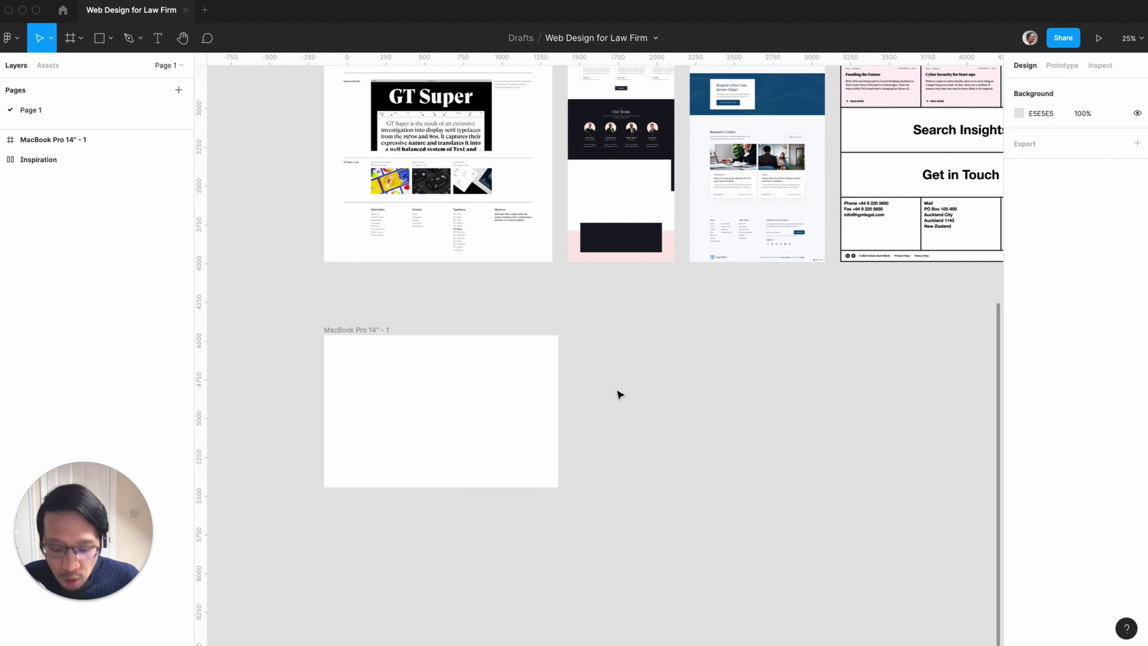
scroll(618, 392, "left", 2)
scroll(619, 394, "up", 5)
scroll(619, 395, "left", 2)
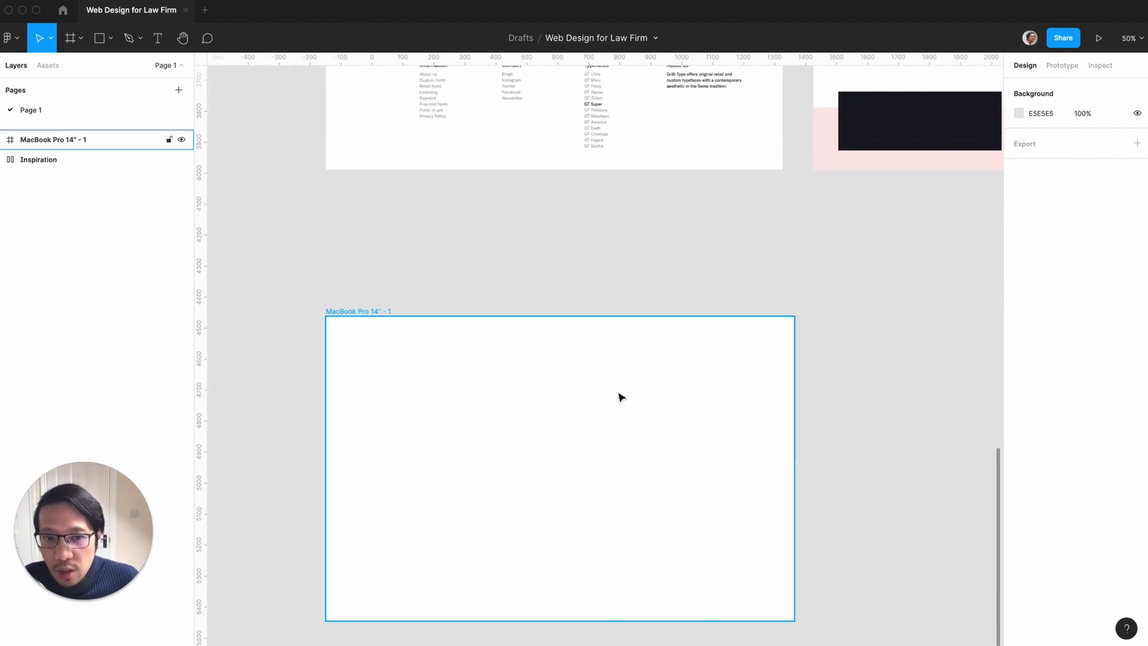
left_click(361, 318)
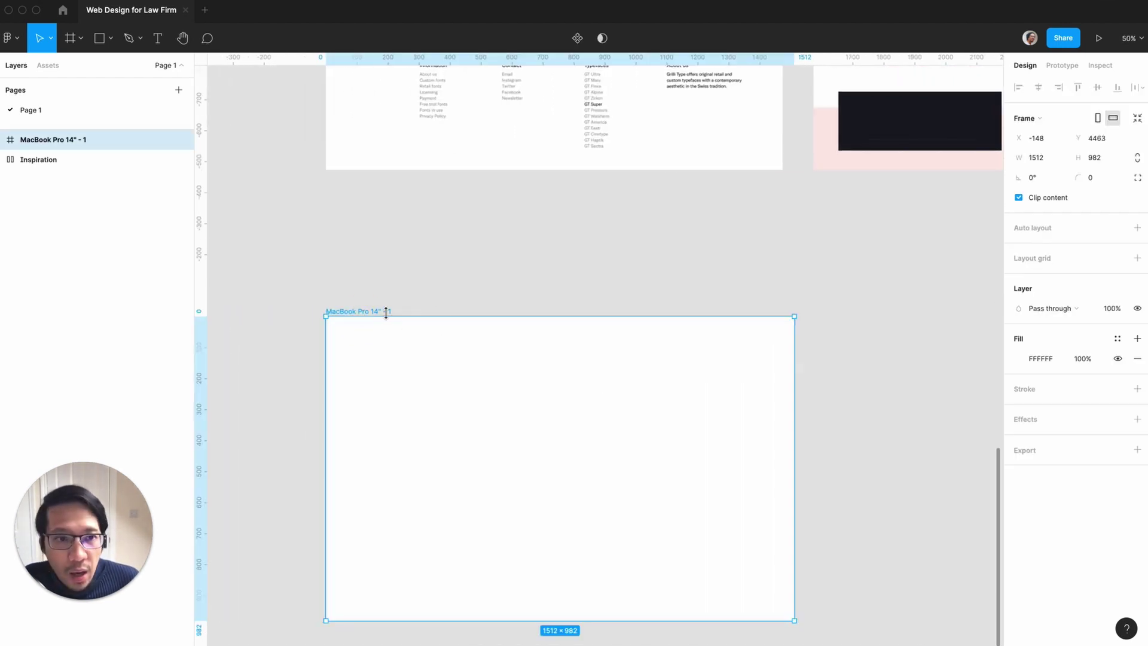
Give the MacBook frame a 12-column layout grid with gutter 40 and margin 80
left_click(1137, 258)
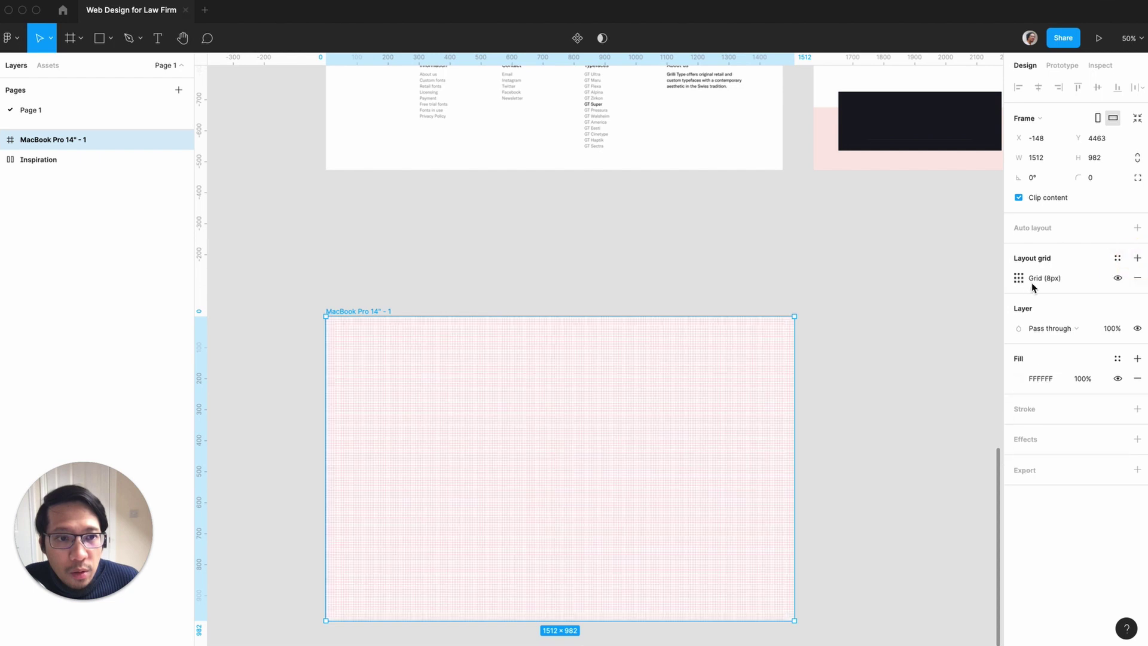
left_click(1018, 278)
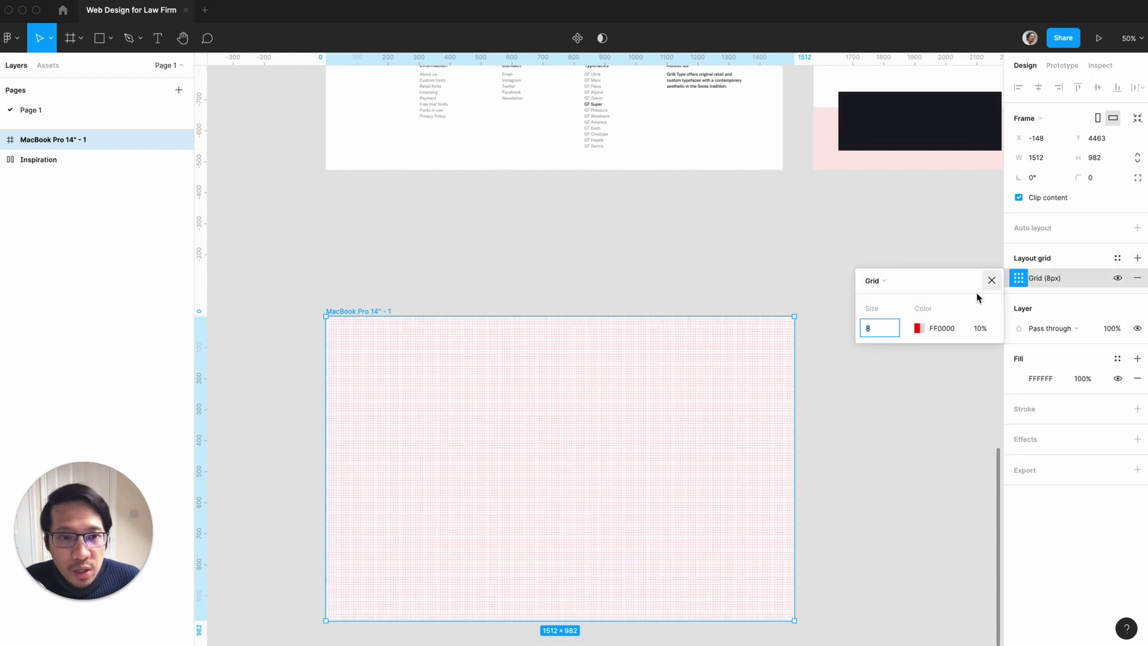
left_click(875, 281)
left_click(879, 295)
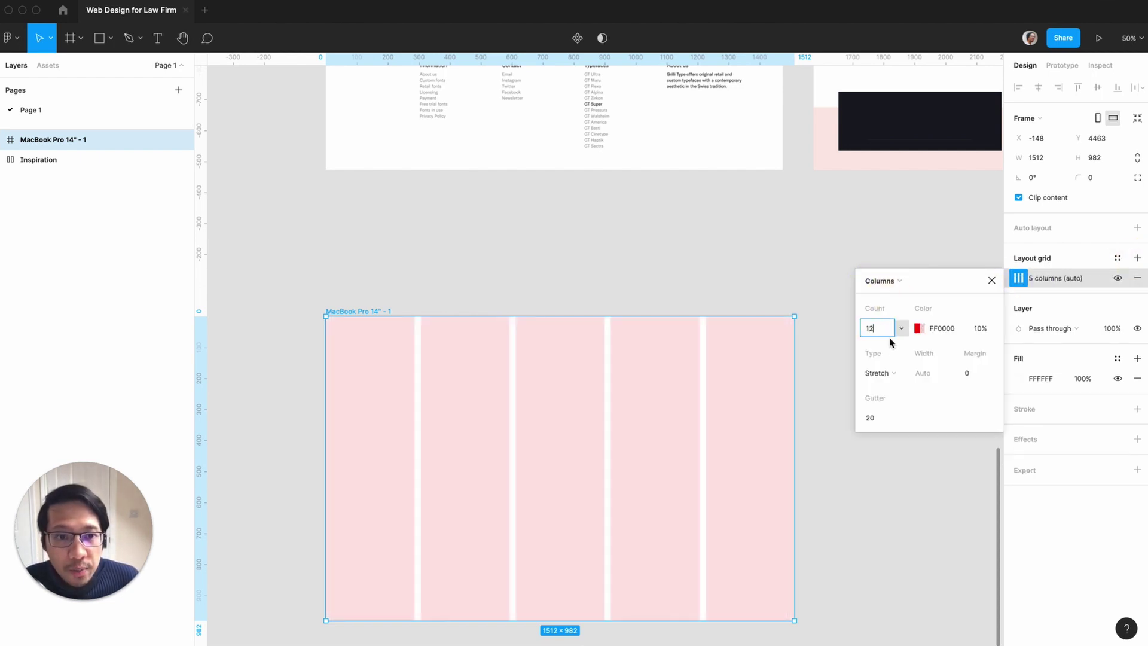
left_click(877, 418)
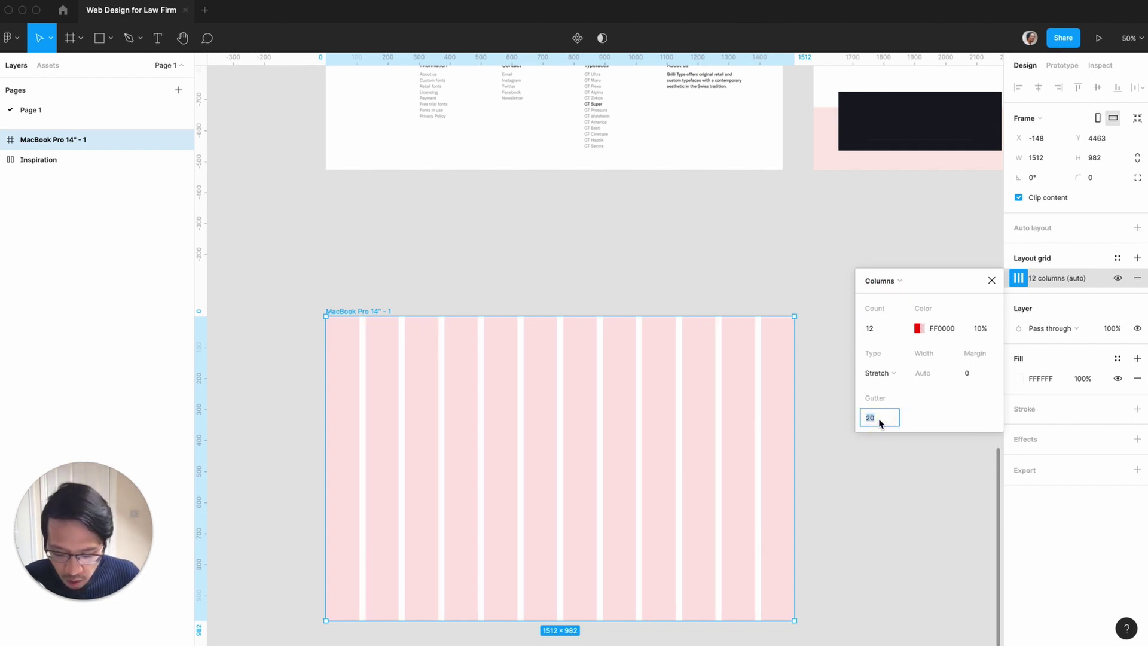
type("40")
left_click(969, 373)
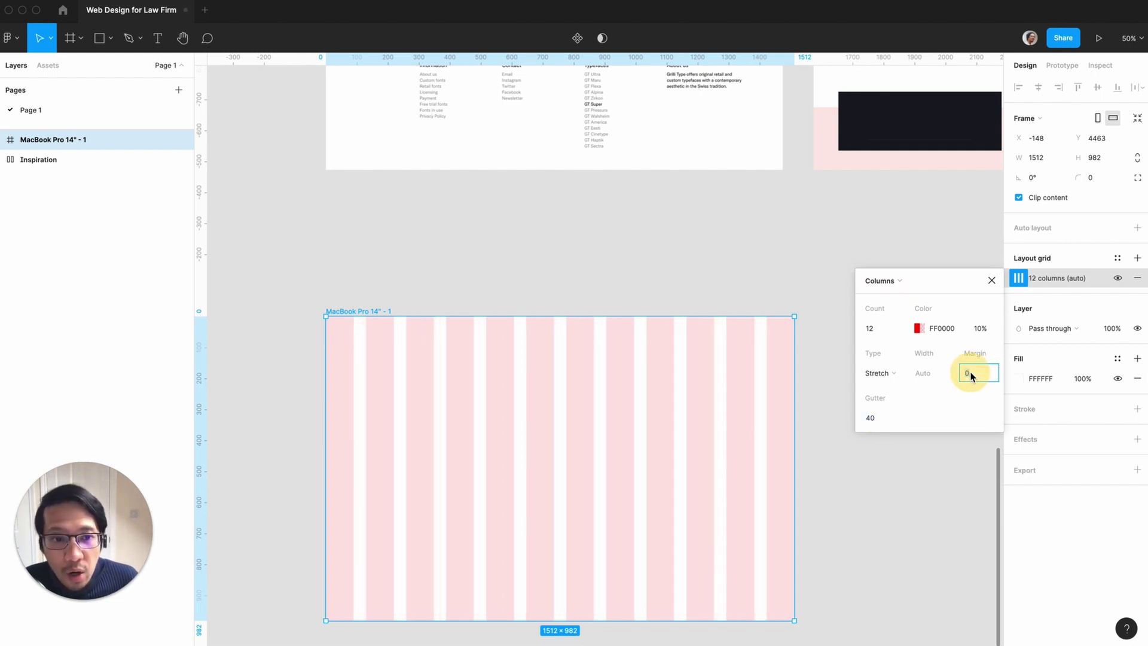
type("80")
key("Return")
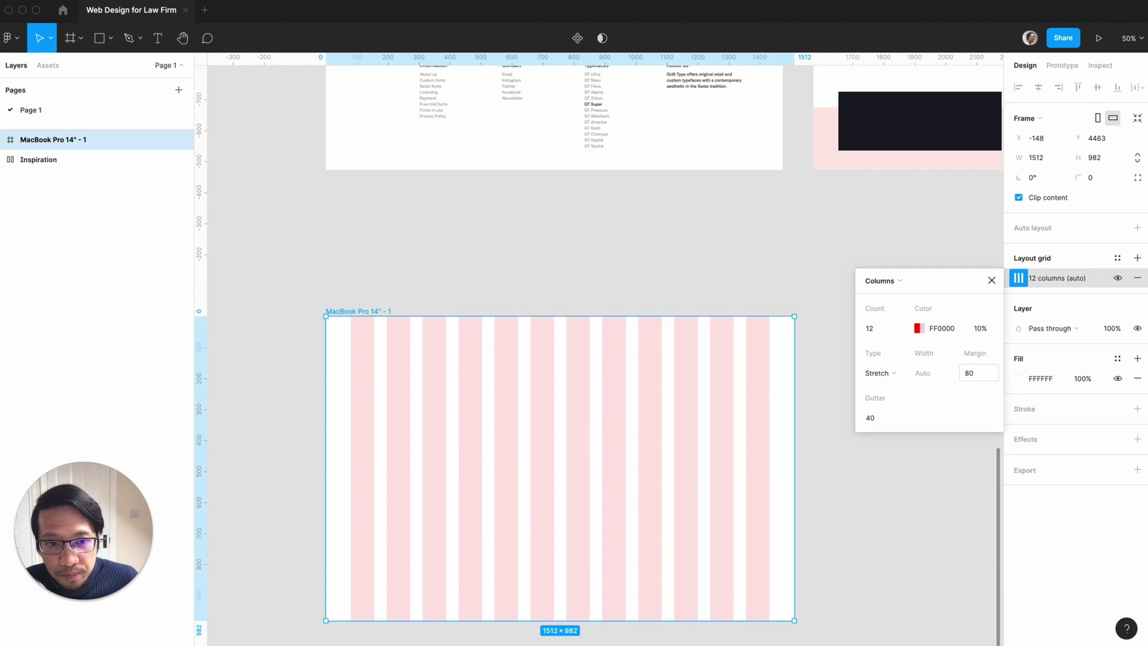
left_click(990, 281)
Save the column grid as a reusable grid style named Grid
left_click(1115, 260)
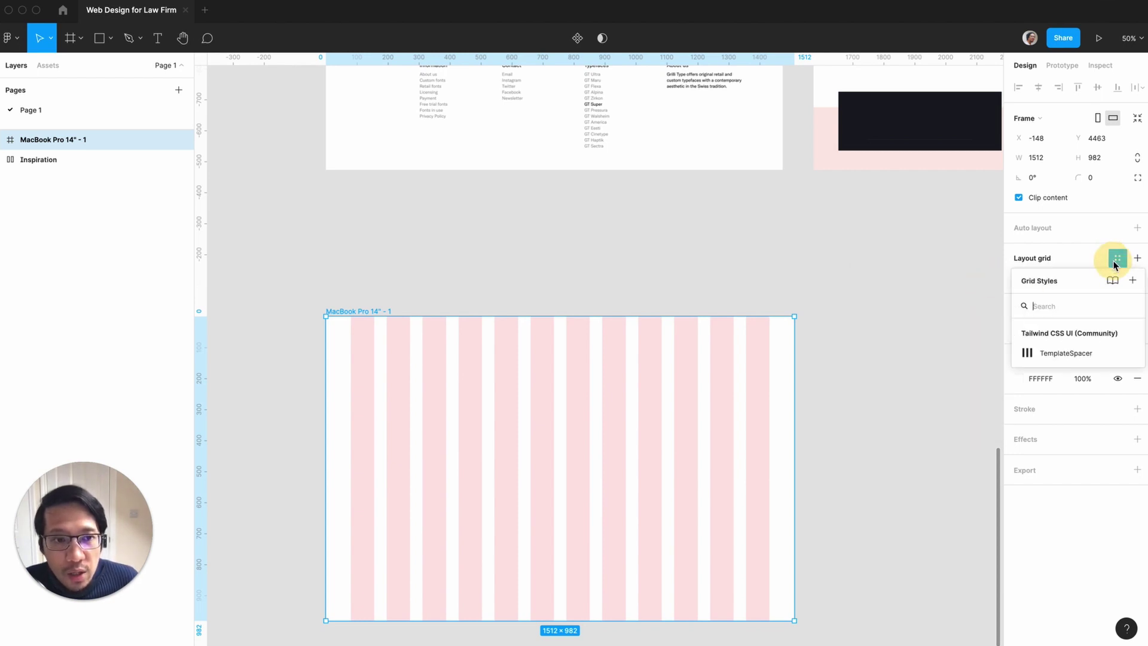
left_click(1132, 282)
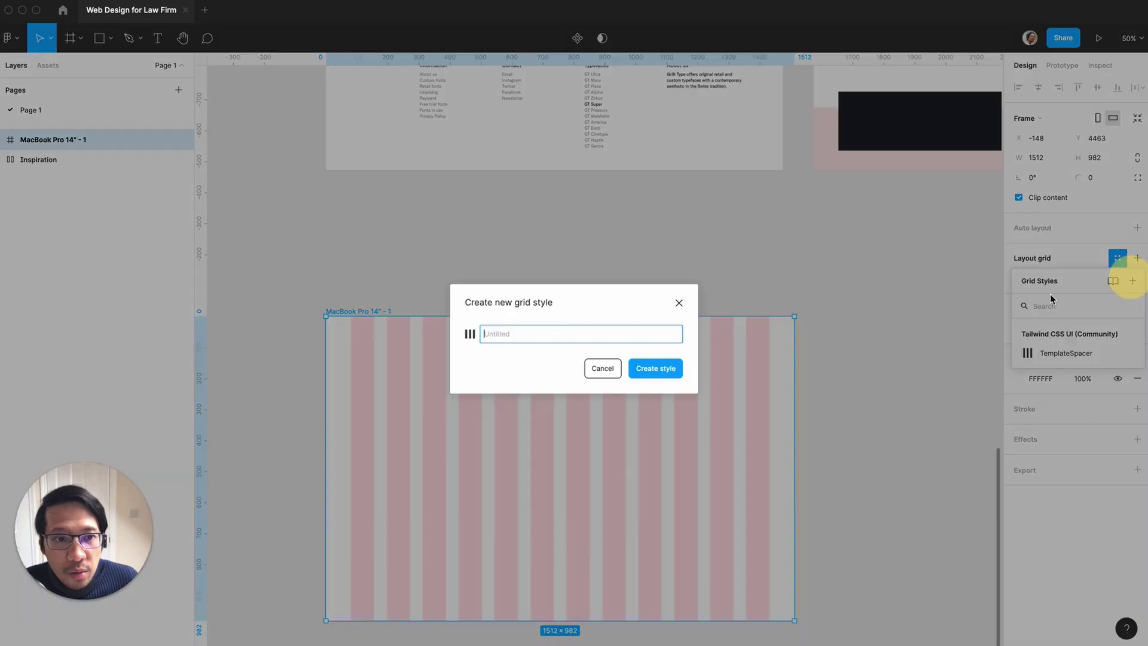
left_click(657, 367)
left_click(868, 352)
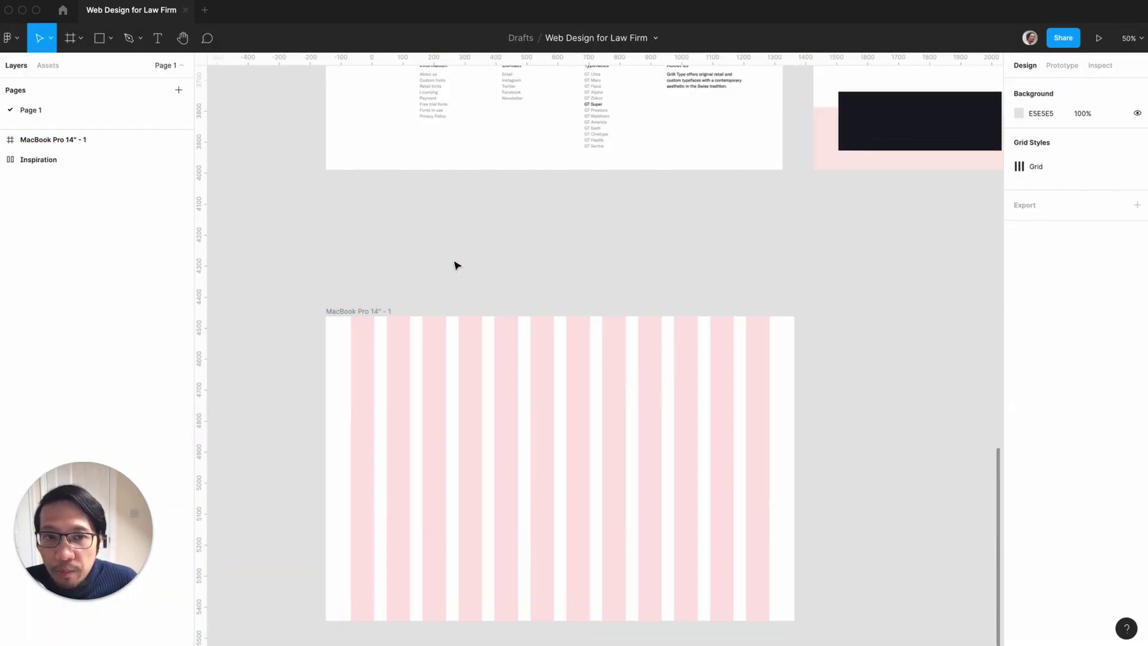
Add a 'WexlerMcGill' text above the MacBook frame
key("minus")
scroll(455, 265, "up", 5)
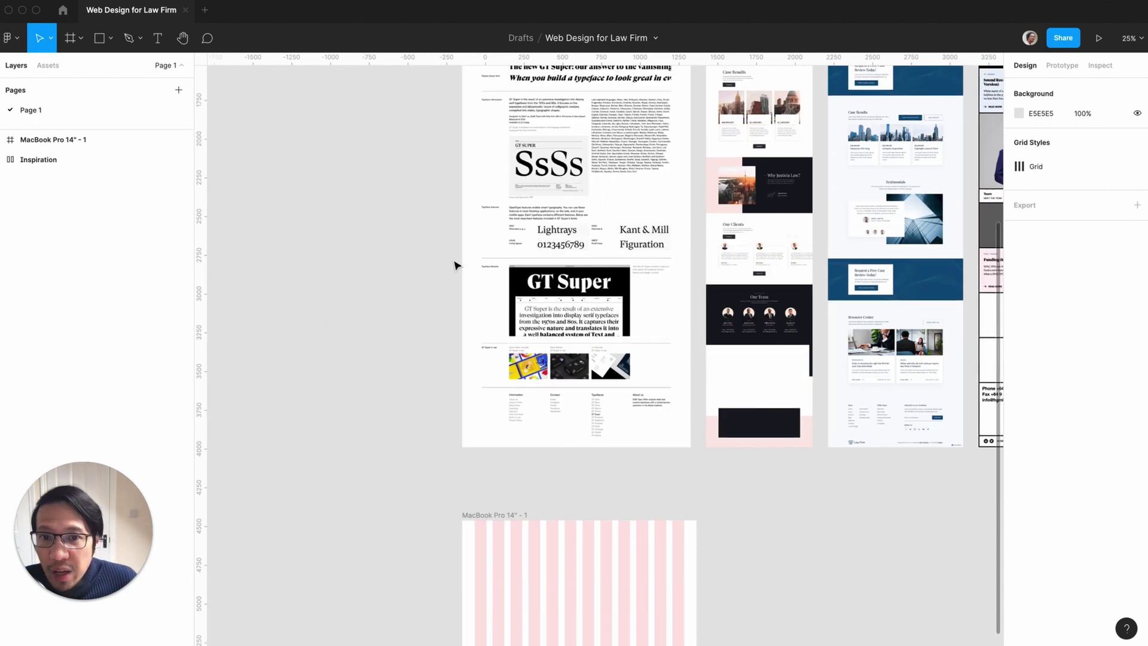
scroll(456, 265, "up", 5)
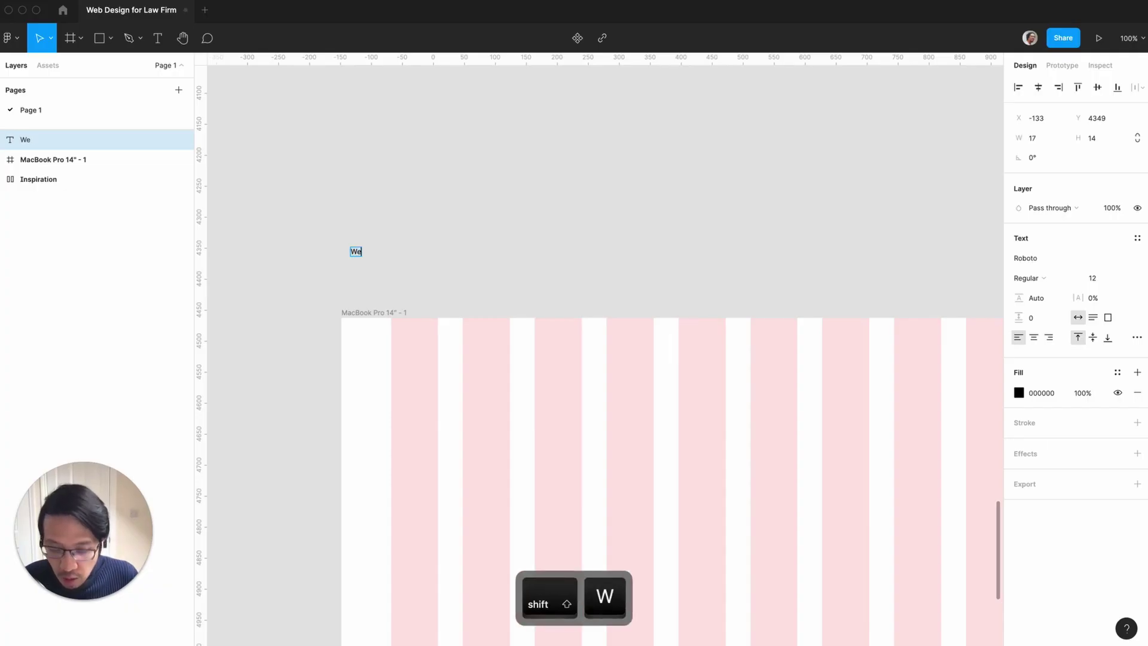
type("xlerMcG")
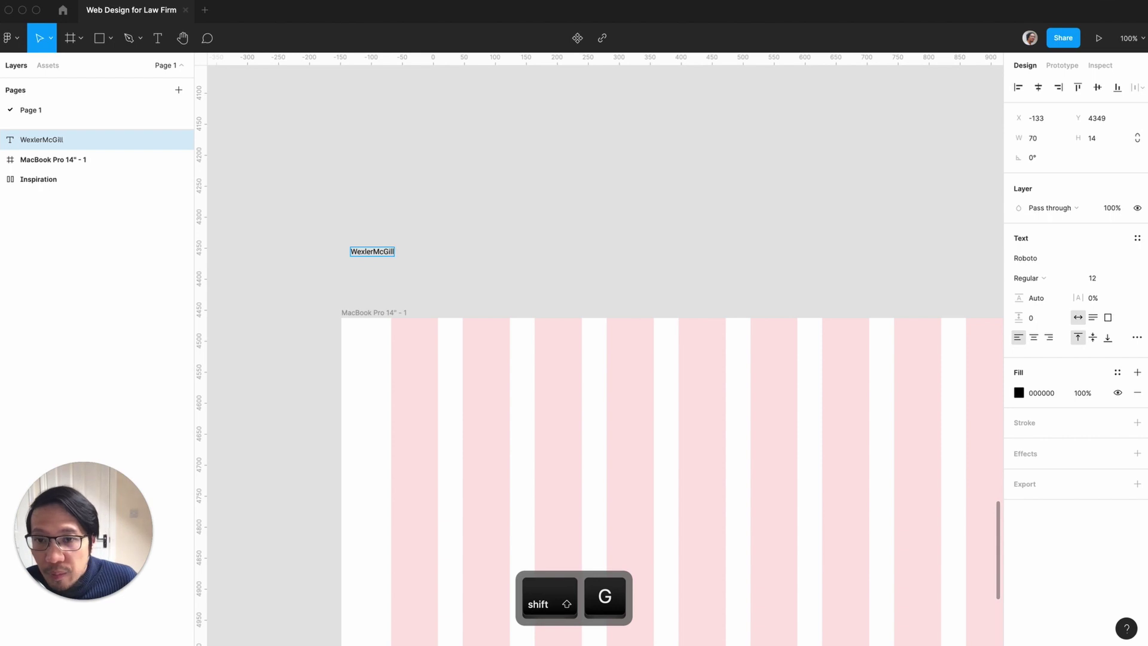
type("ill")
key("Escape")
left_click_drag(377, 252, 369, 268)
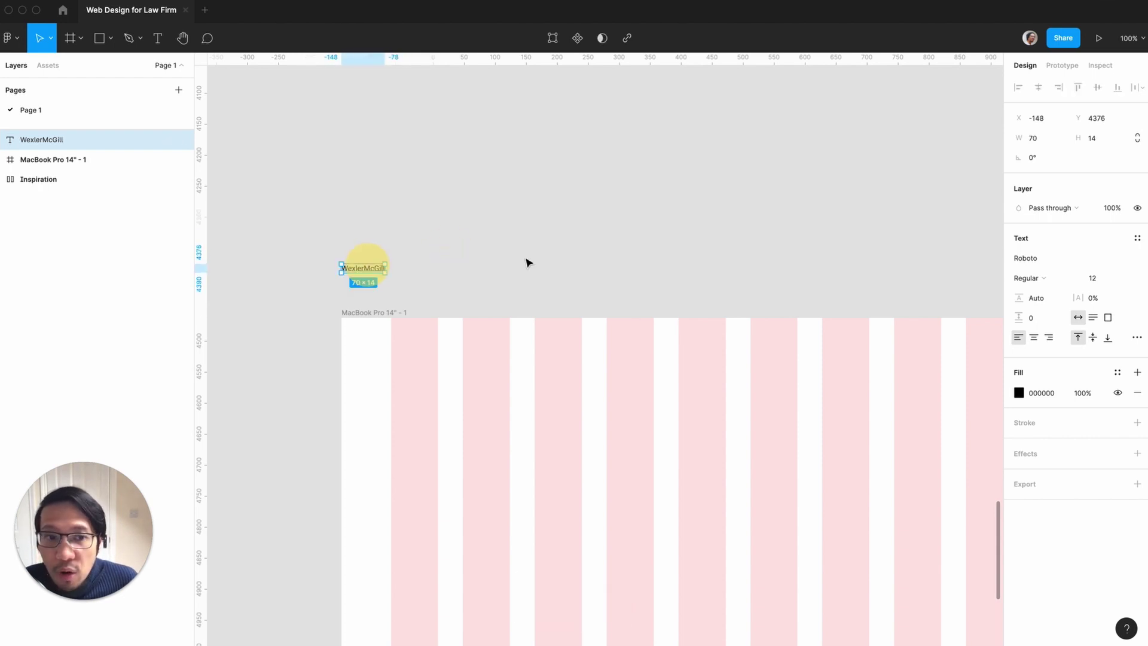
Set the WexlerMcGill text to DM Serif Display at size 24
left_click(1023, 258)
type("Dm")
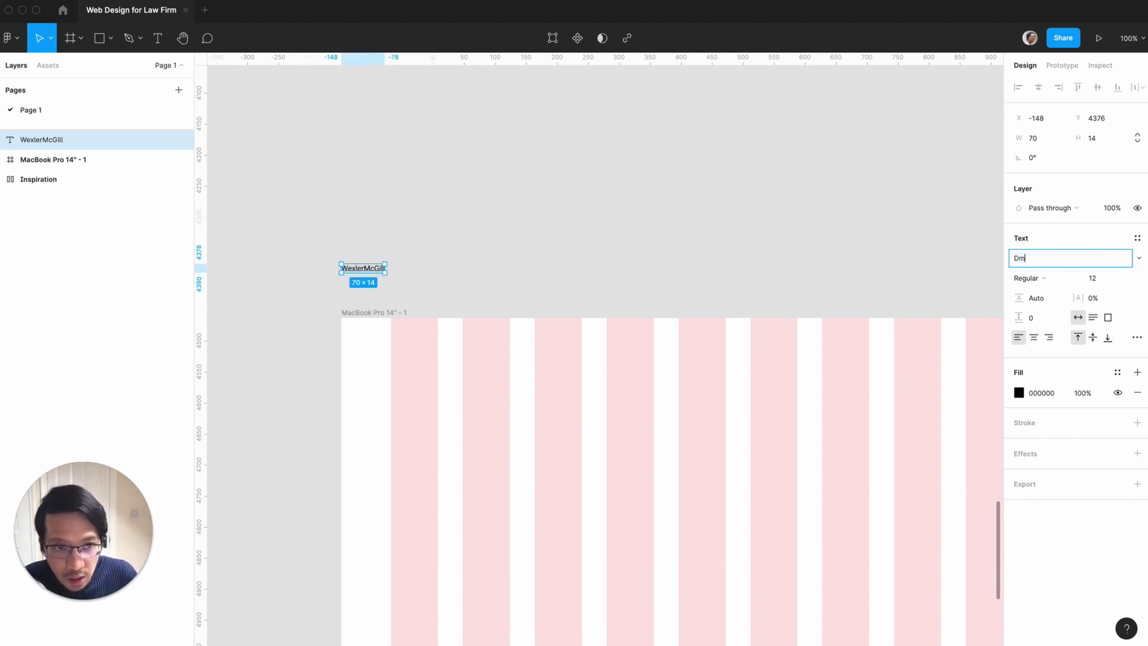
key("BackSpace")
type("M s")
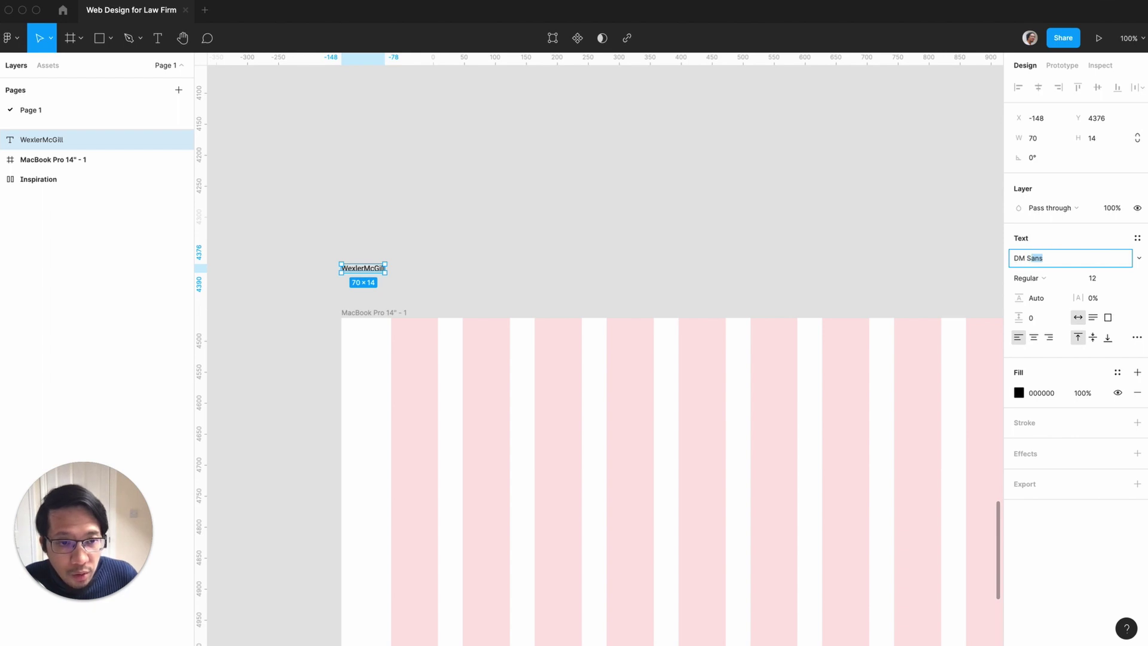
type("er")
key("Return")
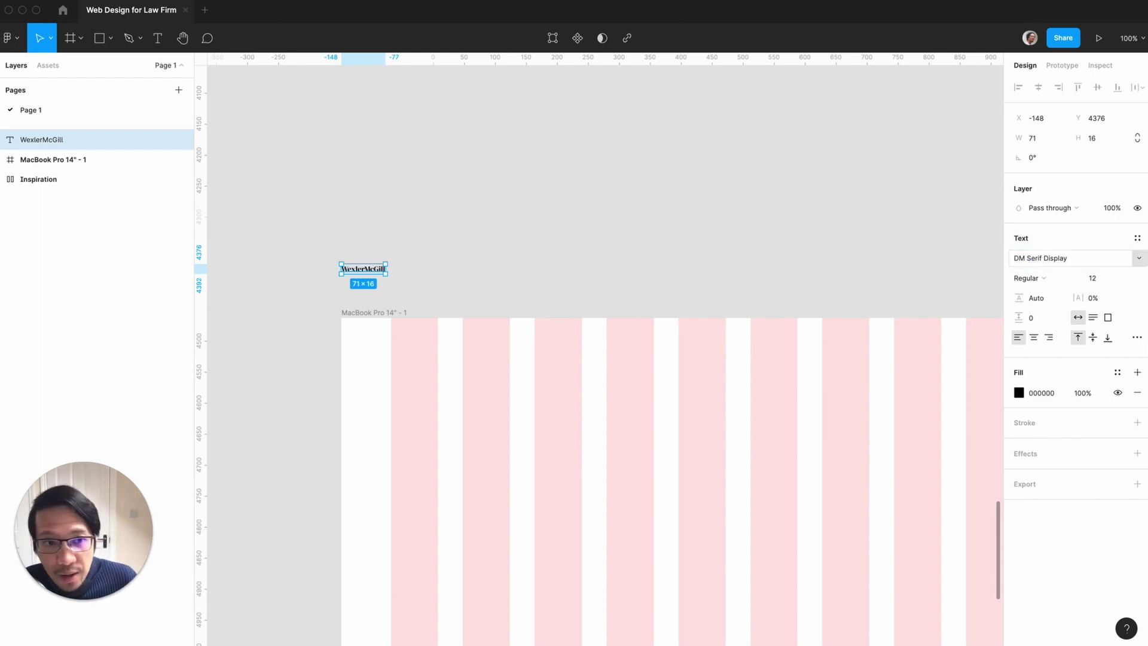
left_click(1120, 280)
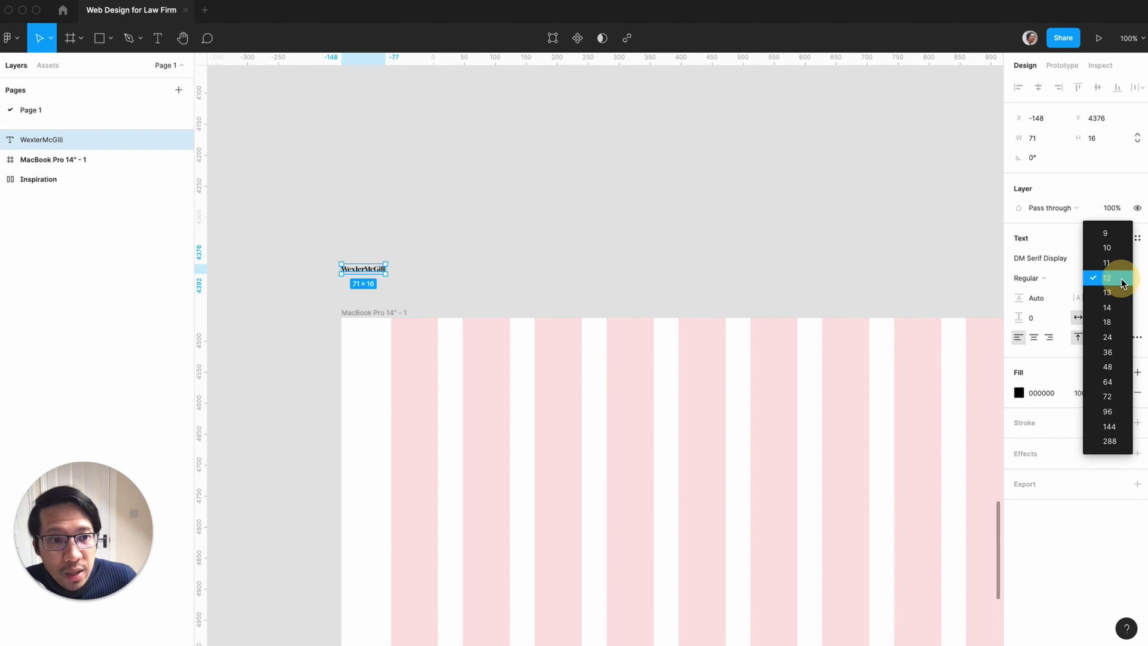
left_click(1120, 337)
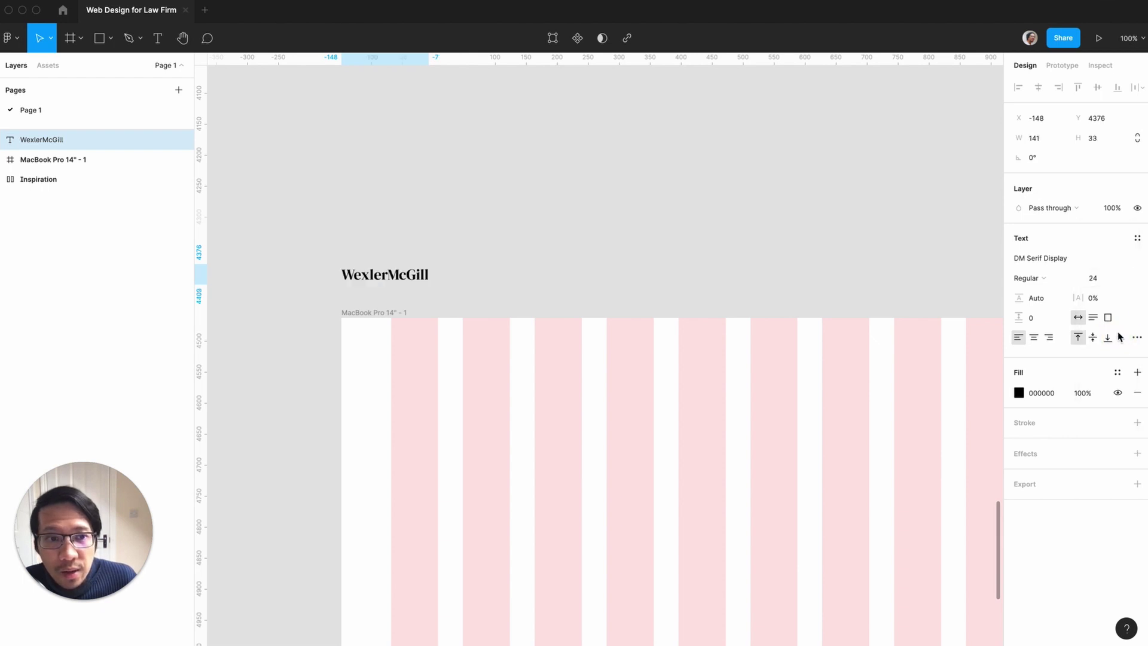
left_click(1103, 281)
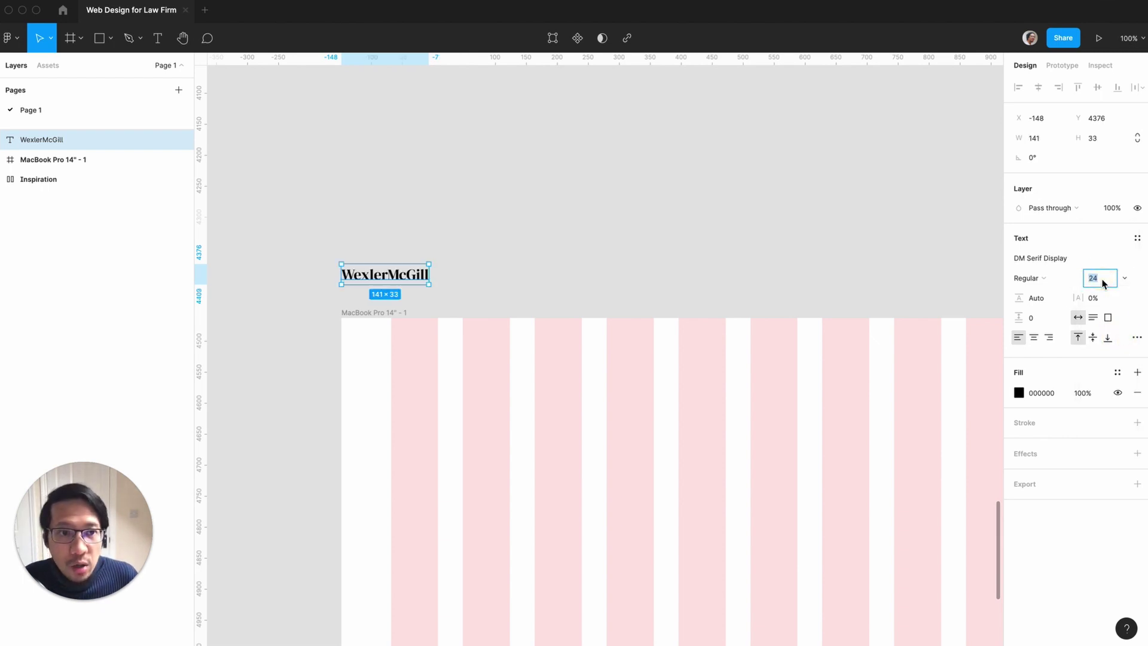
left_click(684, 273)
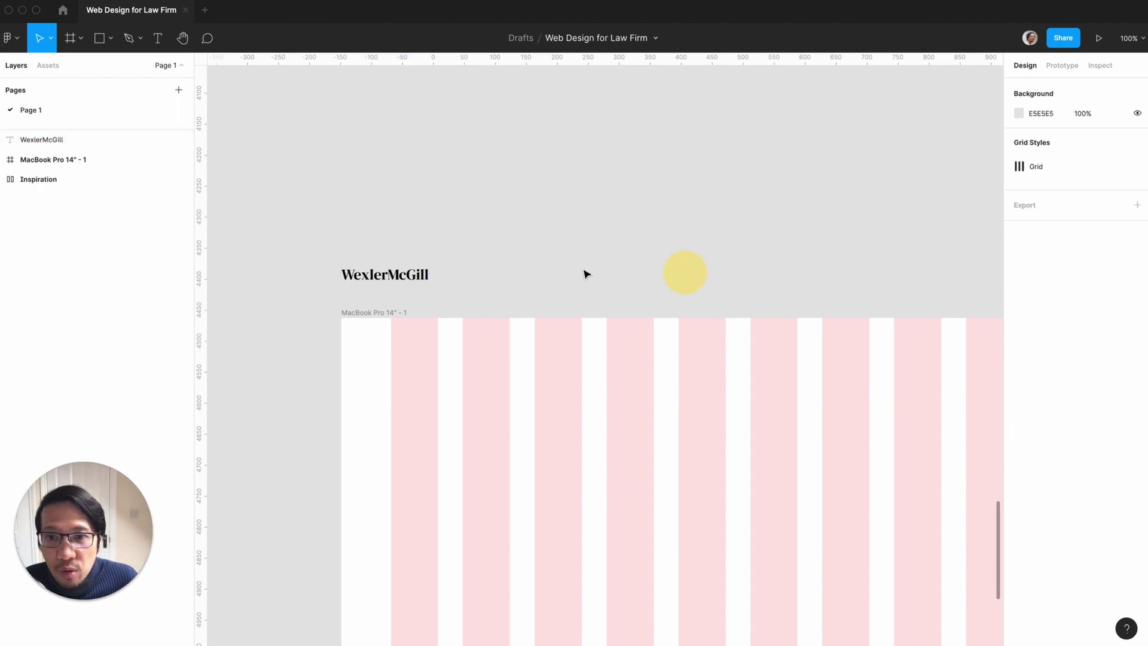
Move the wordmark up to Y 4335 and duplicate it above as 'WM'
left_click_drag(418, 277, 430, 252)
left_click(512, 249)
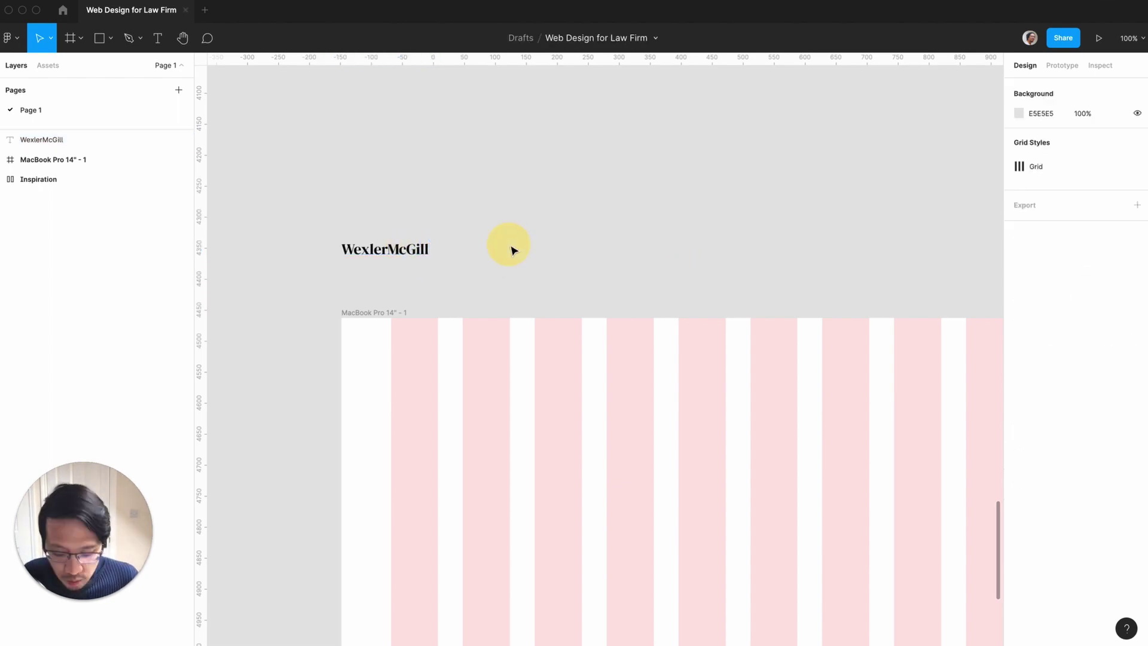
scroll(512, 250, "down", 5)
scroll(512, 250, "up", 5)
scroll(512, 250, "down", 5)
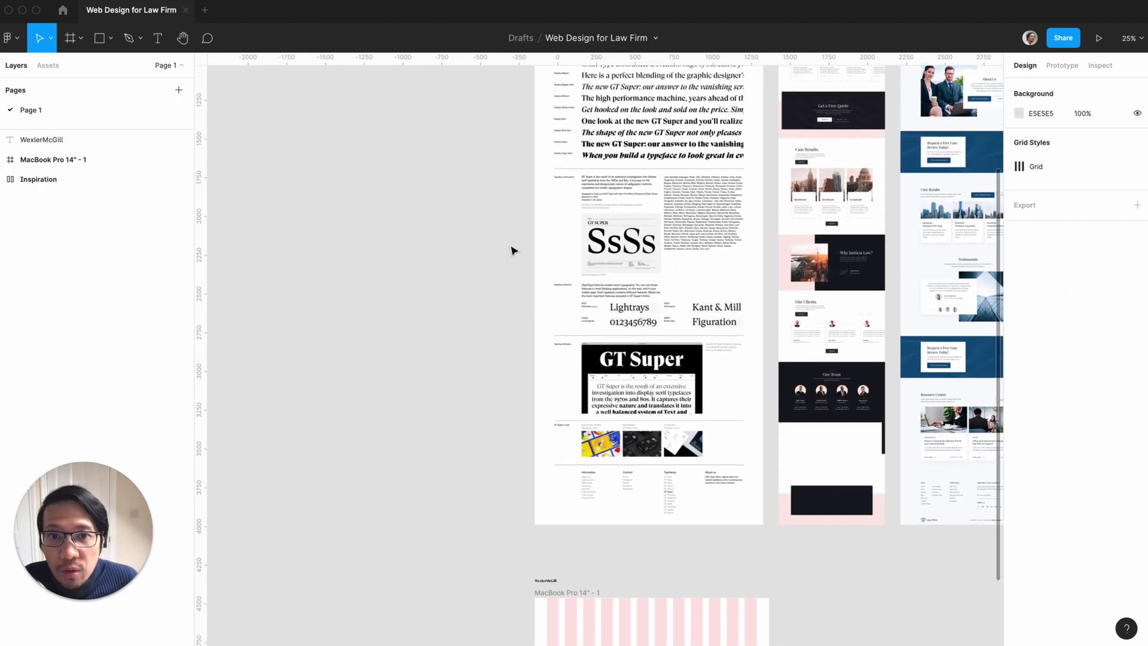
scroll(508, 249, "up", 5)
left_click(412, 302)
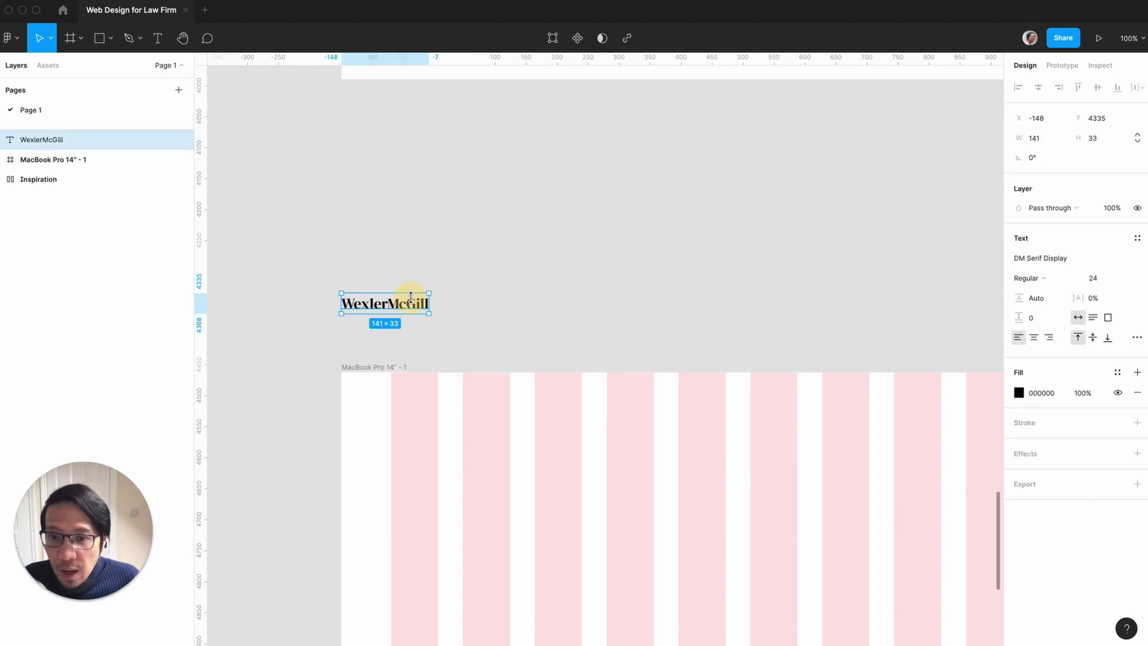
left_click_drag(404, 306, 393, 226)
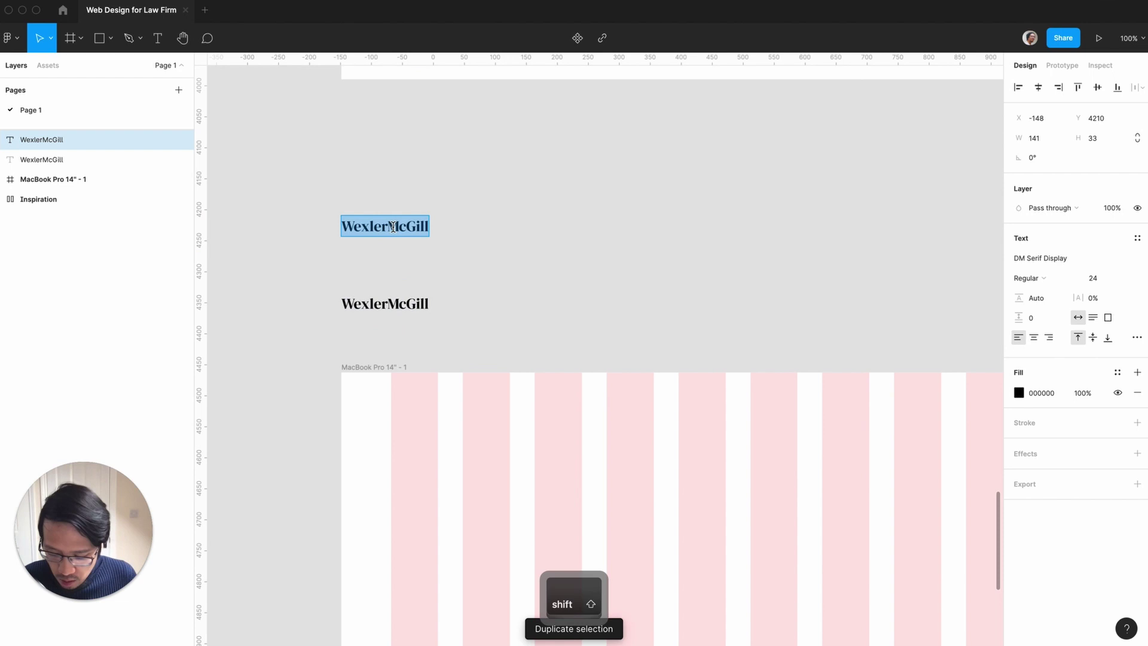
type("WM")
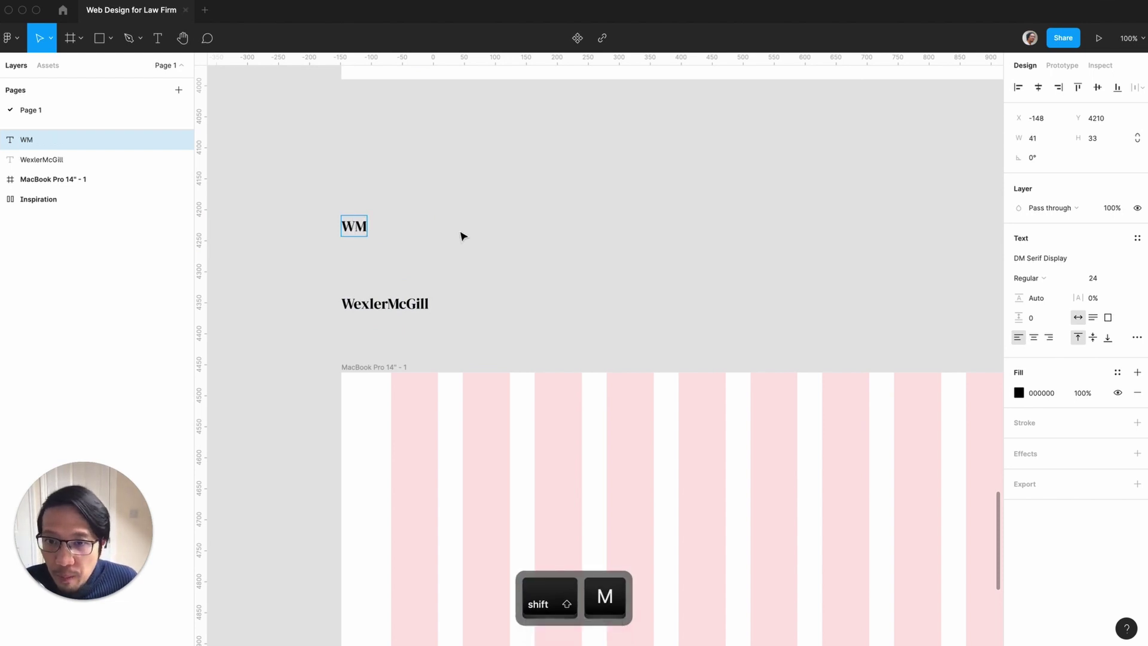
left_click(462, 234)
Set WM to size 48 and move it up to Y 4183, left-aligned
left_click(355, 226)
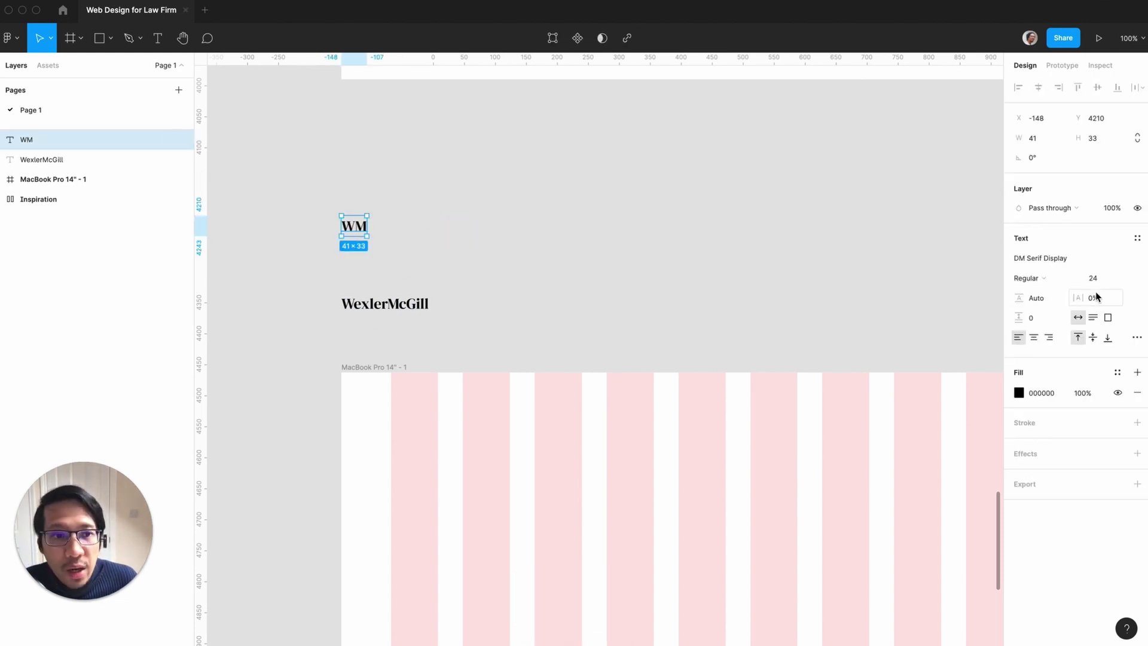
left_click(1125, 279)
left_click(1103, 340)
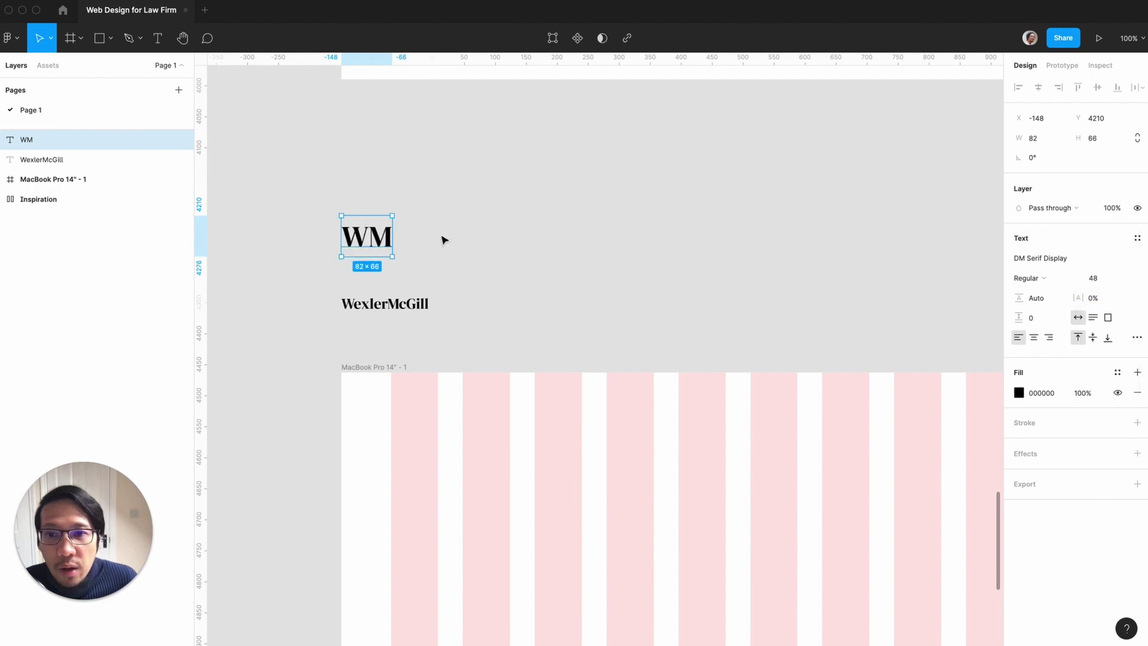
left_click(439, 237)
left_click_drag(378, 239, 386, 224)
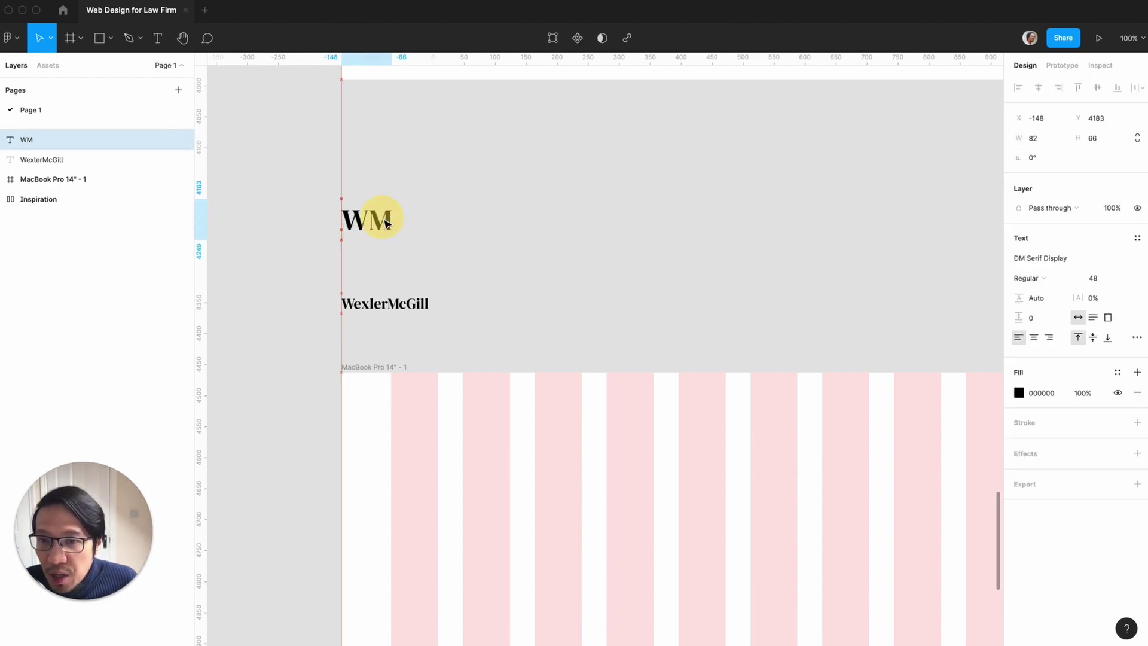
left_click(484, 230)
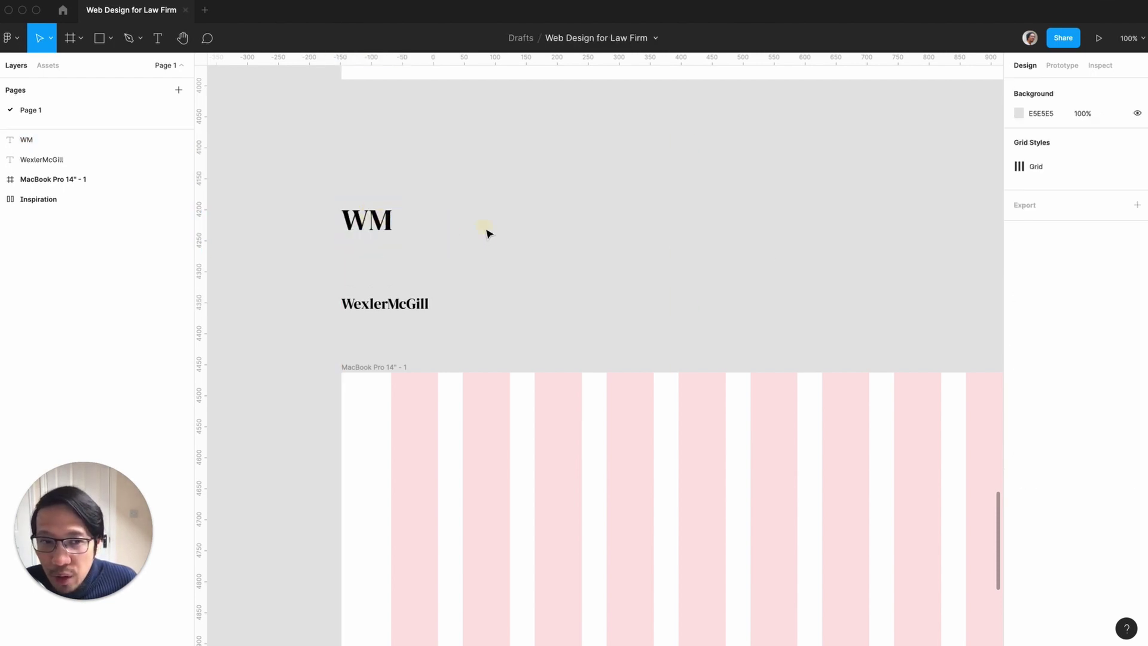
Move the WexlerMcGill wordmark up just beneath WM
left_click(422, 303)
left_click(521, 292)
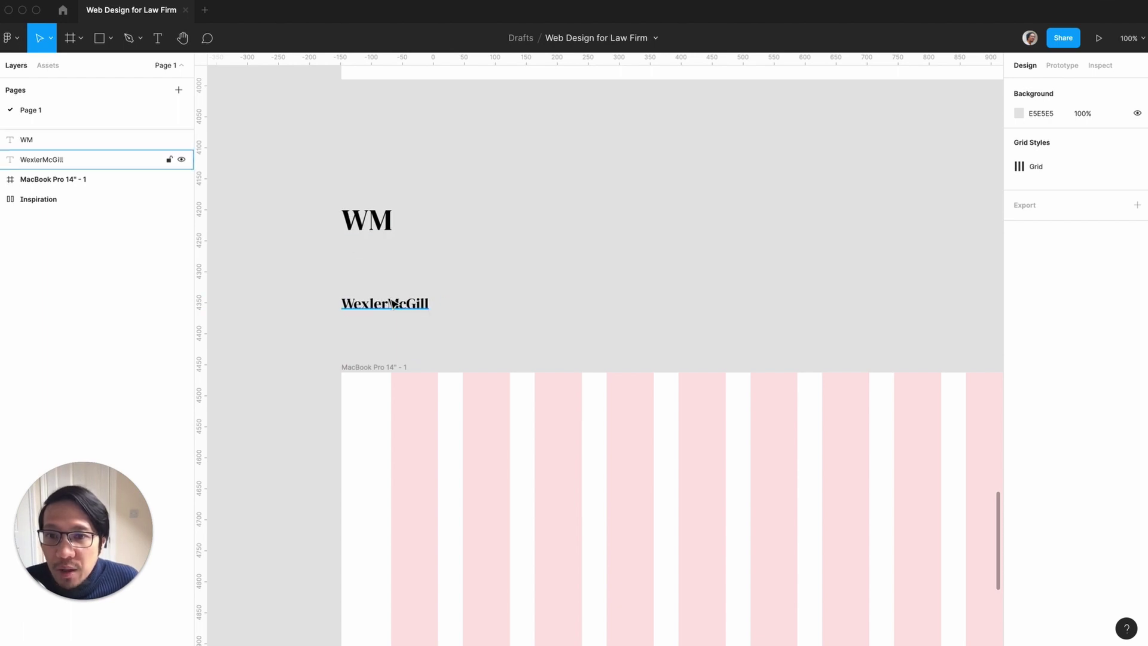
left_click_drag(391, 303, 390, 272)
left_click(459, 319)
scroll(460, 319, "right", 2)
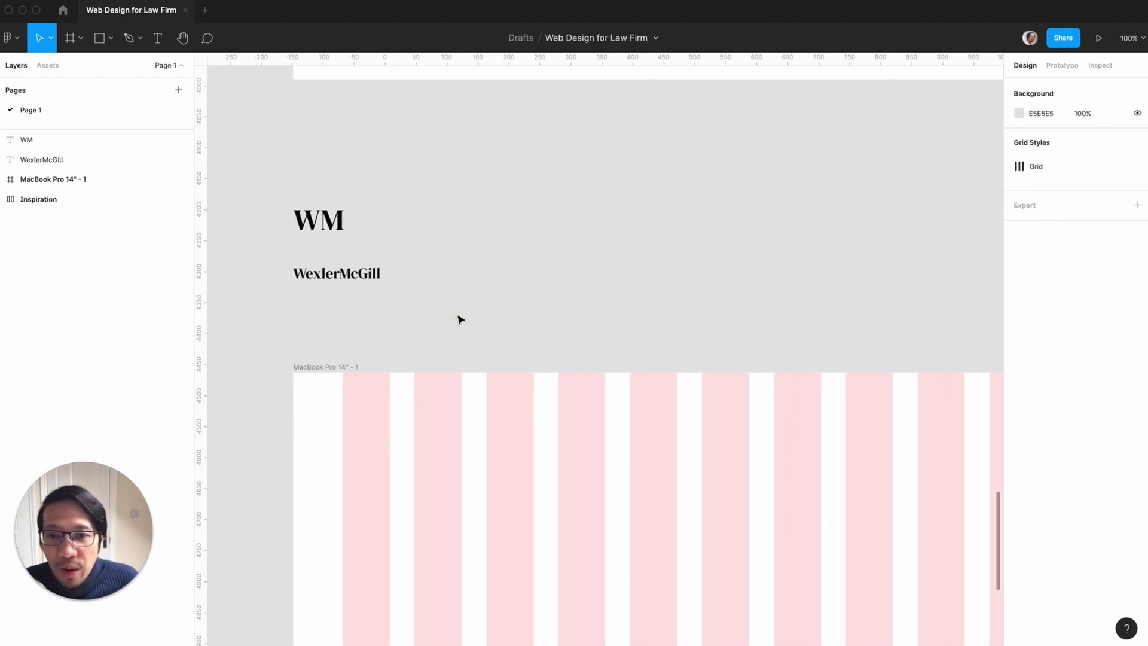
Add a 'Home' label right of the wordmark in DM Sans at size 18
key("t")
left_click(434, 269)
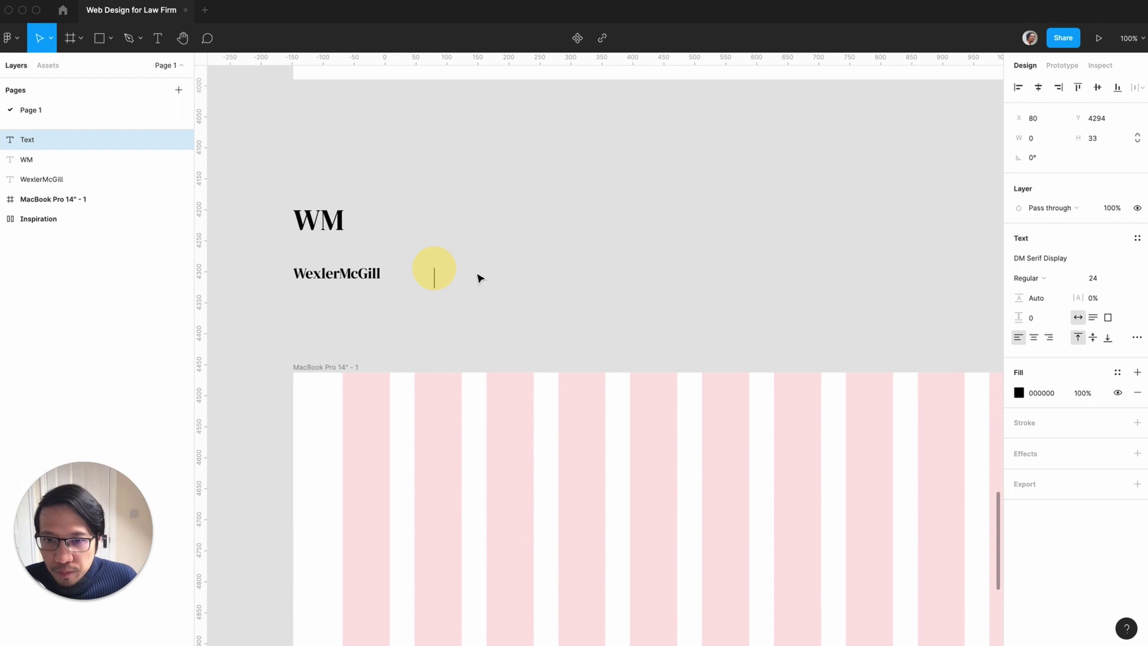
type("Home")
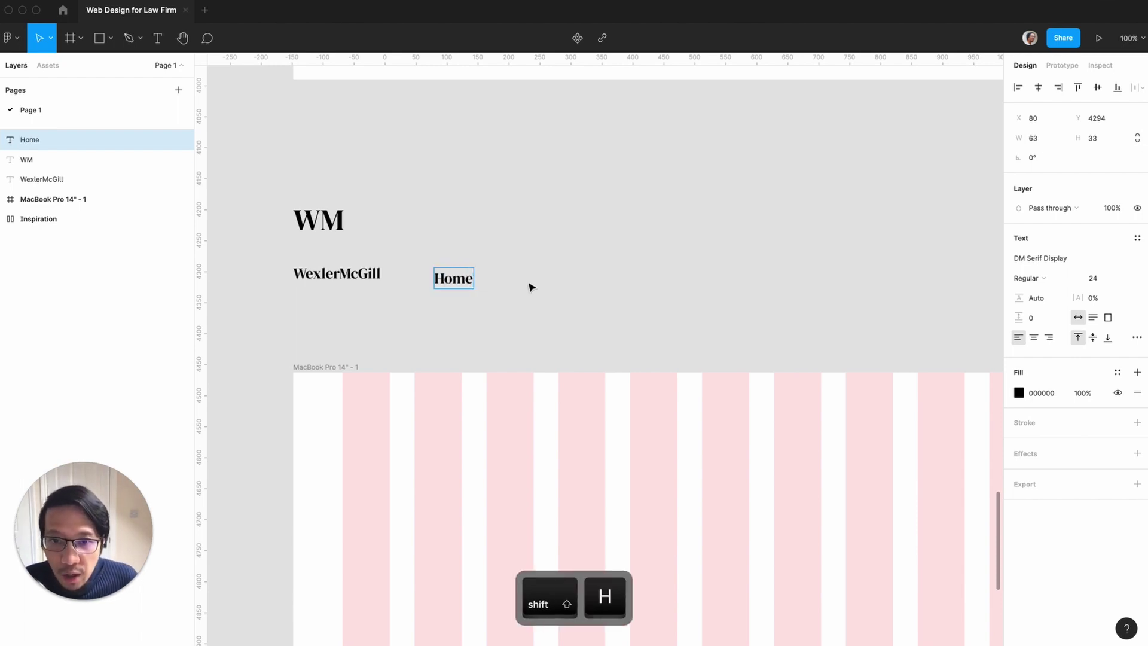
key("Escape")
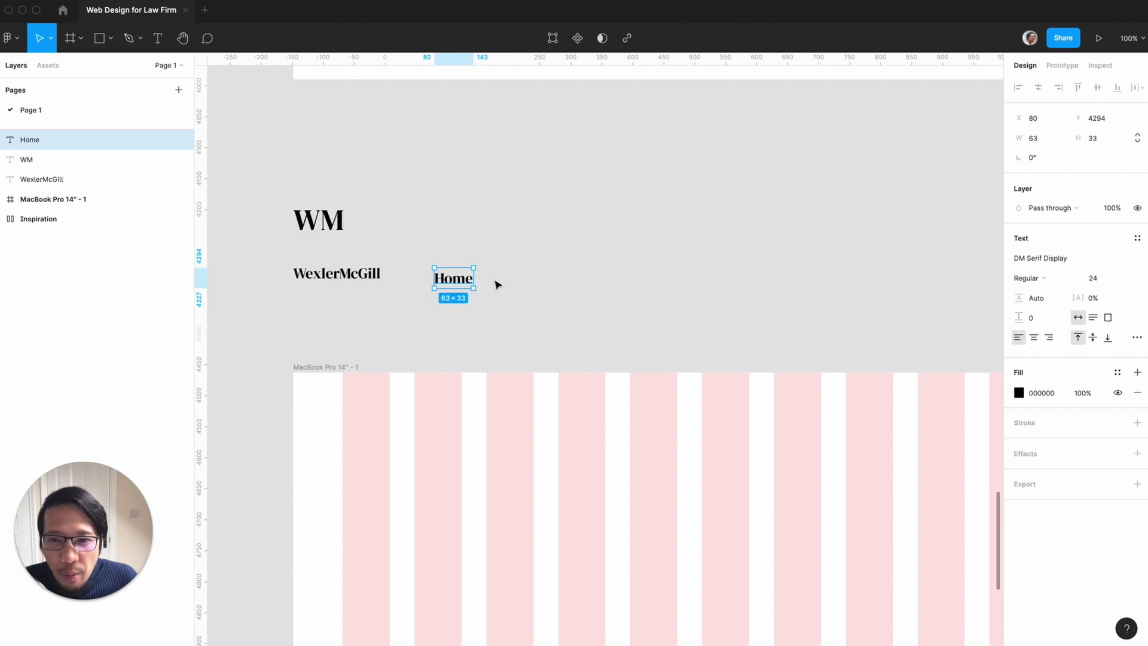
left_click(1055, 266)
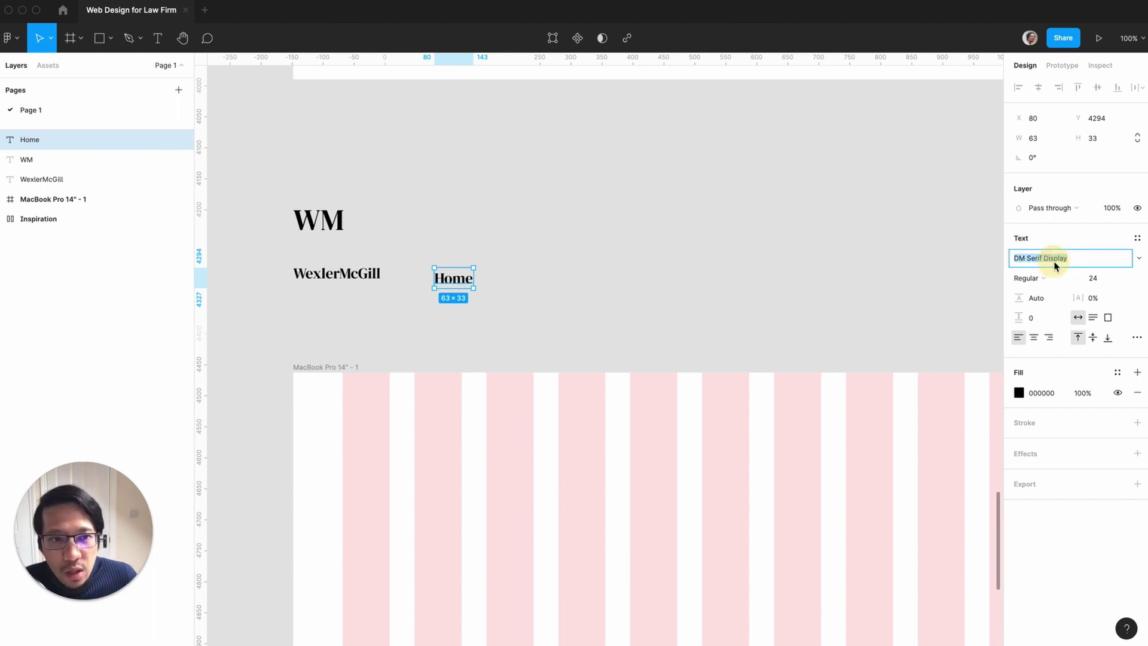
type("DM s")
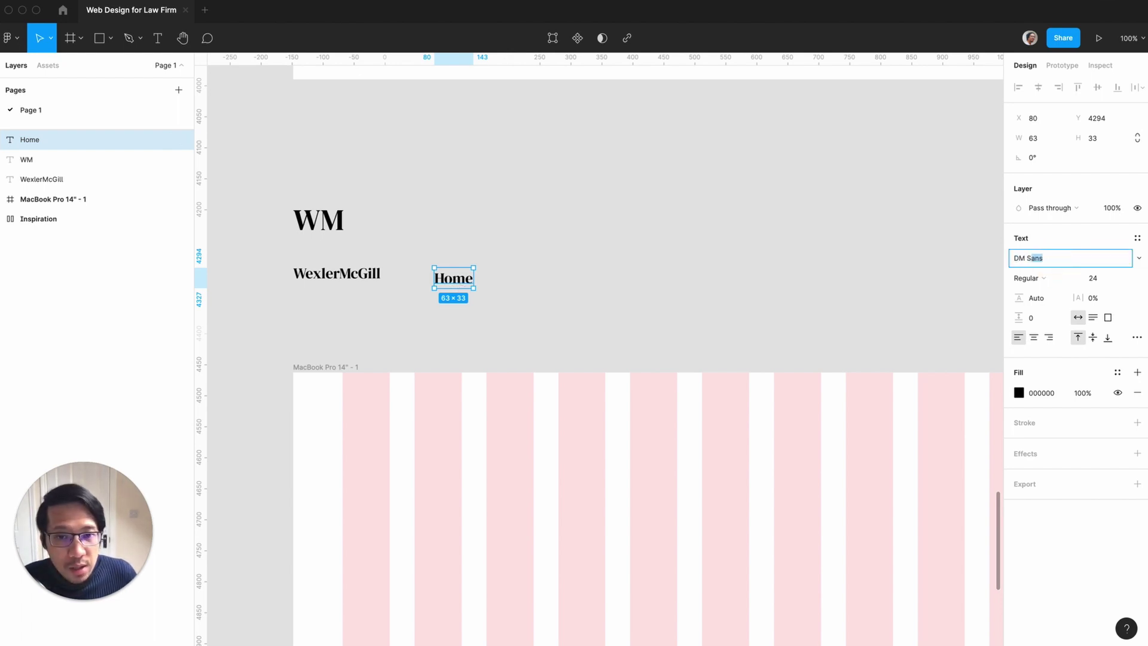
key("Return")
left_click(1094, 276)
type("1")
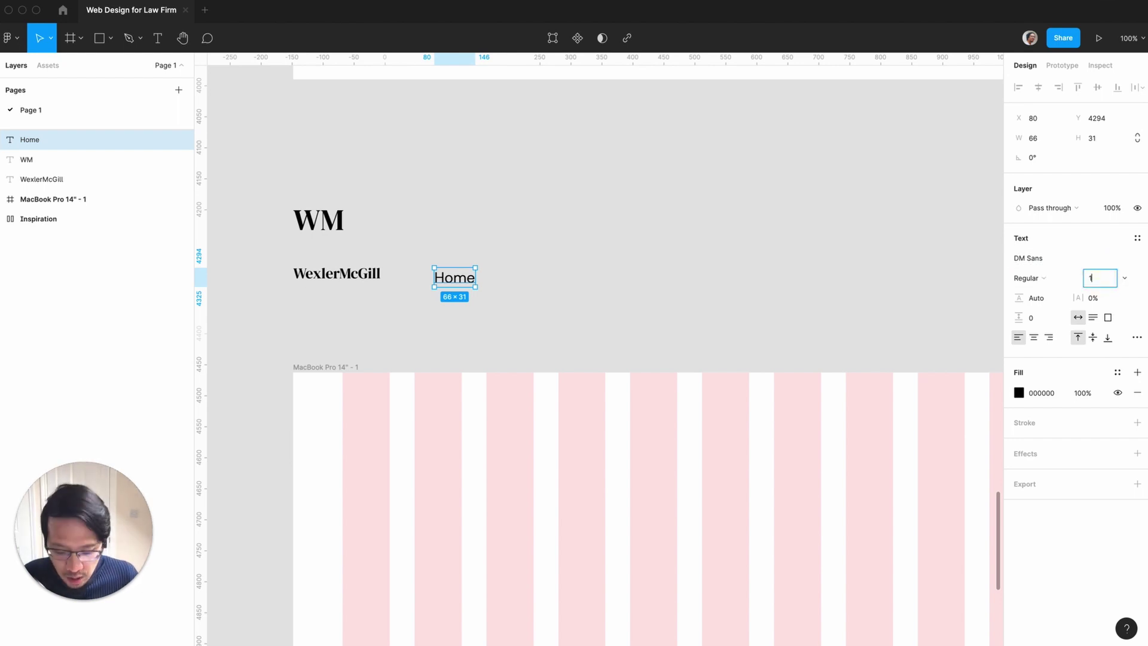
type("8")
key("Return")
left_click(669, 276)
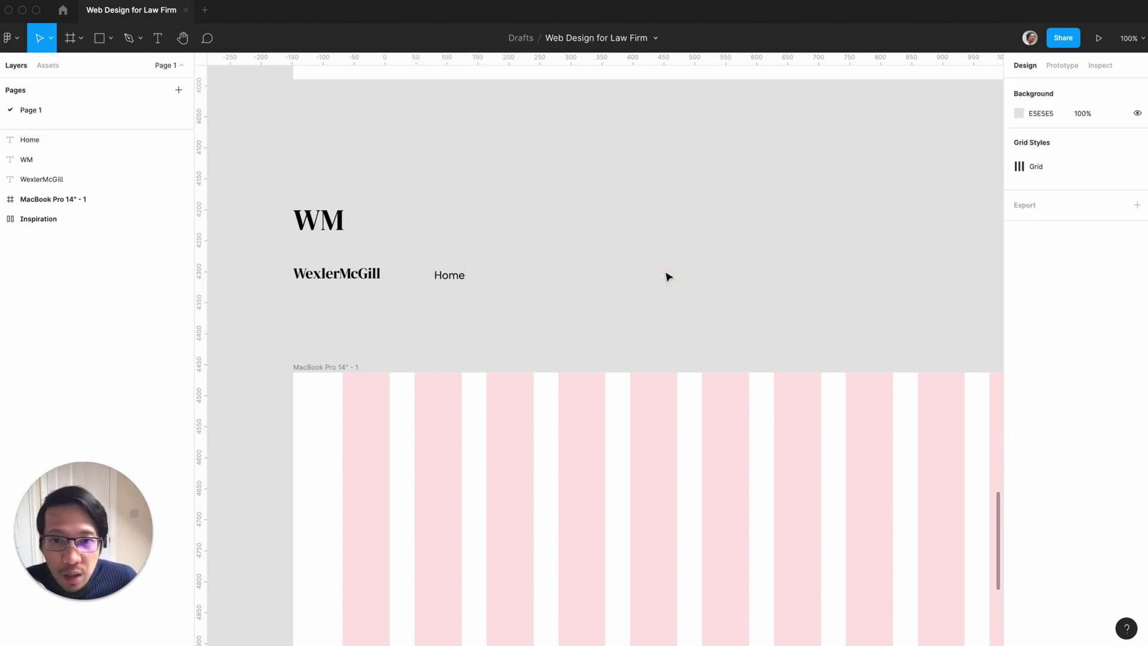
left_click(459, 281)
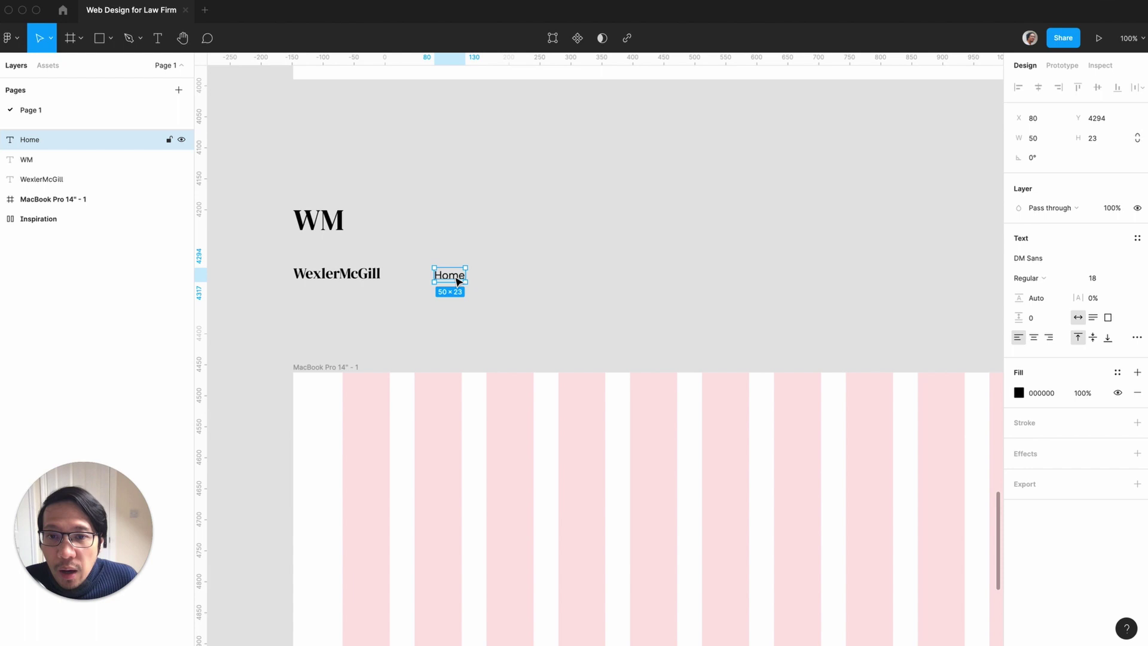
Duplicate Home into 'About' and 'Case studies' labels along the nav row
key("super+d")
left_click_drag(457, 281, 514, 281)
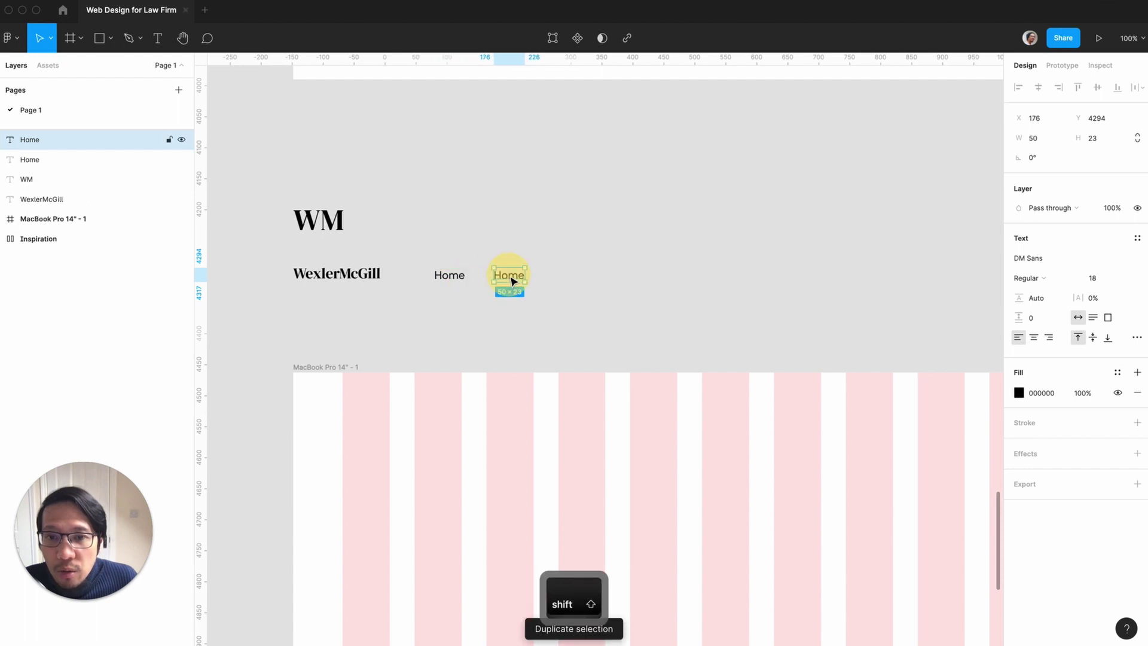
double_click(511, 281)
type("A")
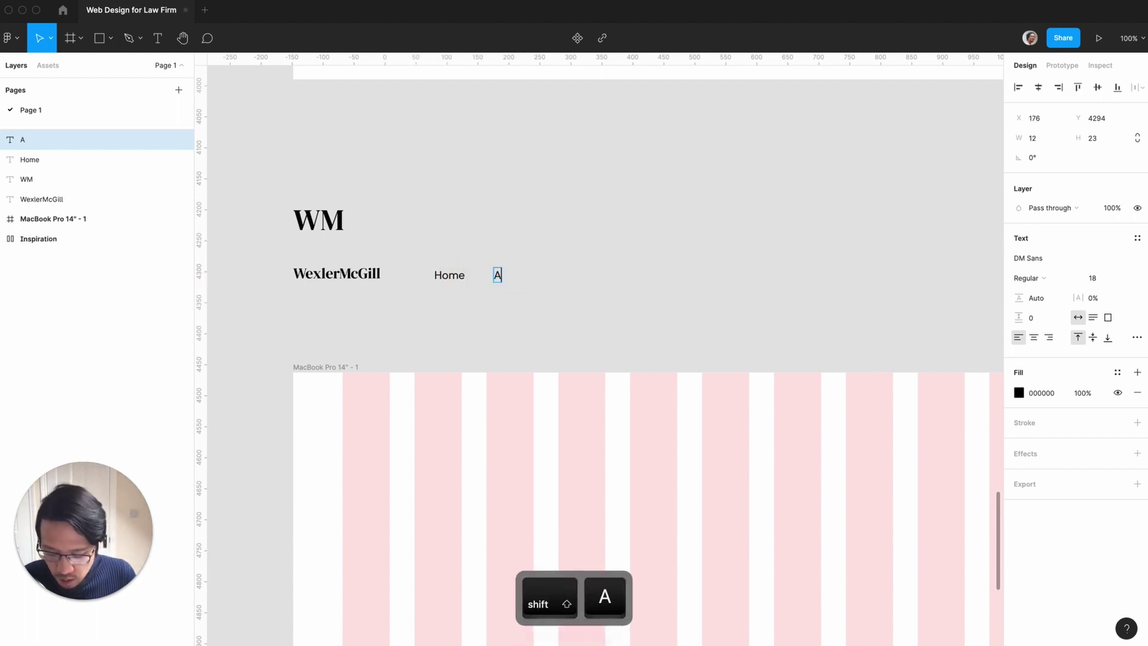
type("bout")
key("Escape")
key("super+d")
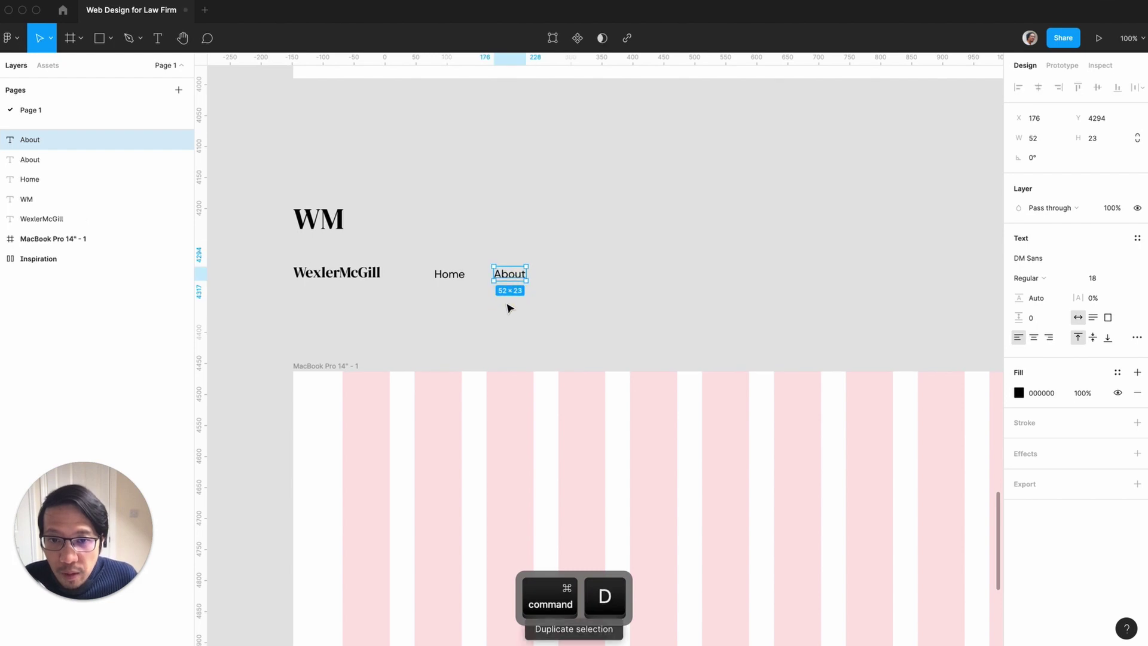
left_click_drag(510, 281, 572, 280)
double_click(572, 280)
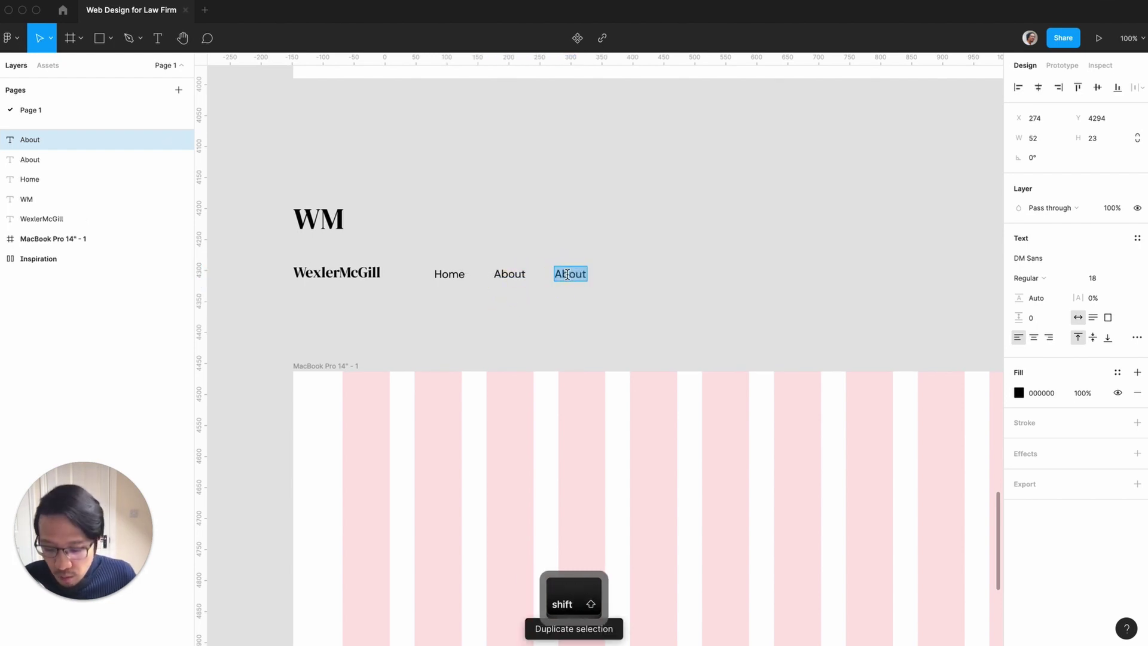
type("Case st")
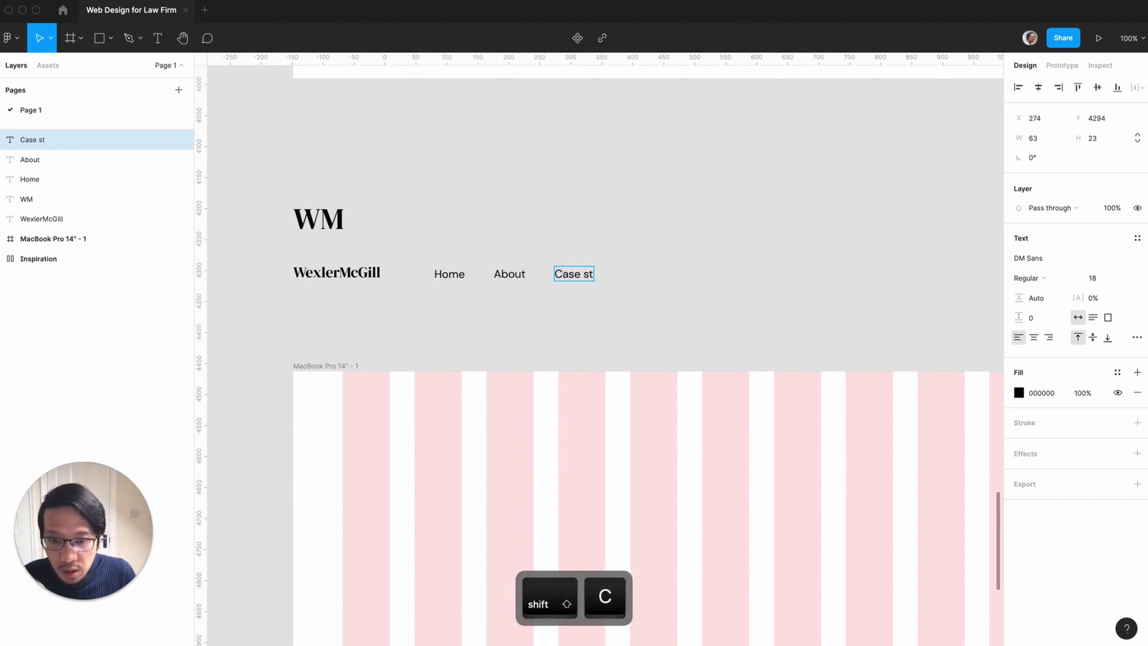
type("udies")
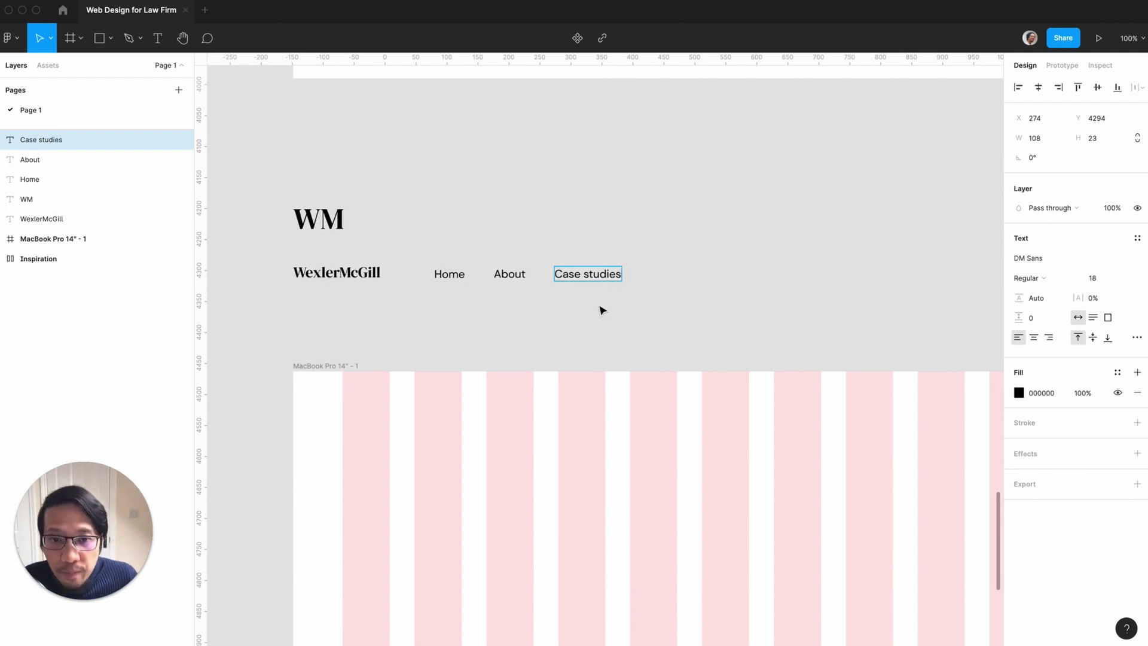
key("Escape")
Make another copy of Case studies to its right
key("super+d")
left_click_drag(584, 290, 666, 284)
double_click(688, 273)
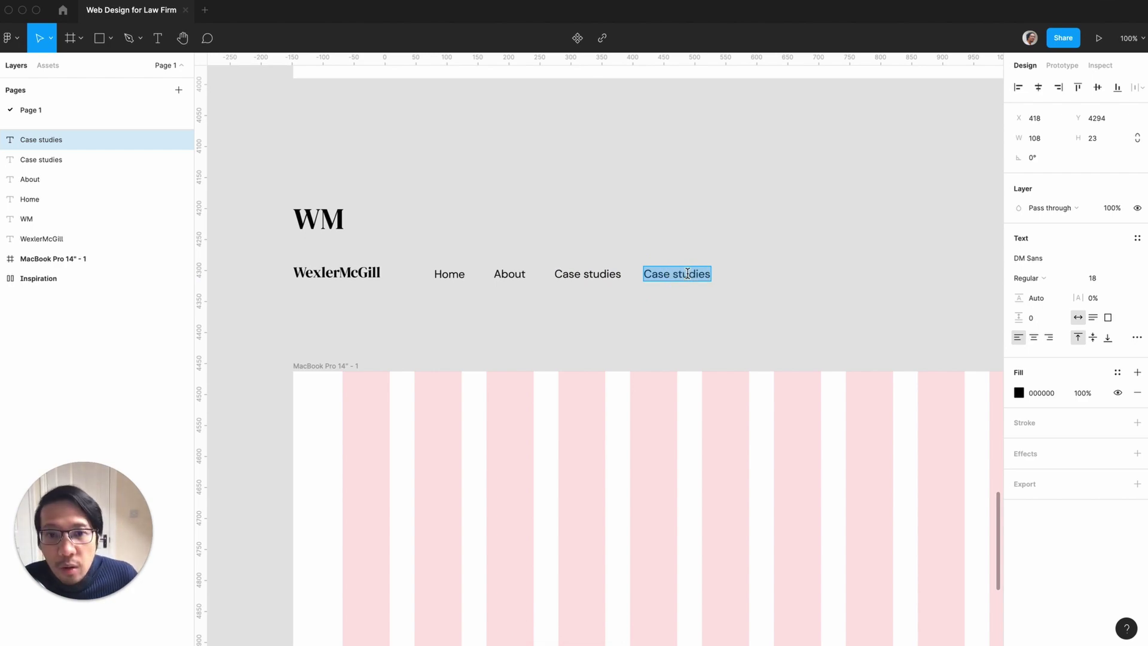
key("Escape")
key("Escape")
key("minus")
scroll(632, 329, "up", 10)
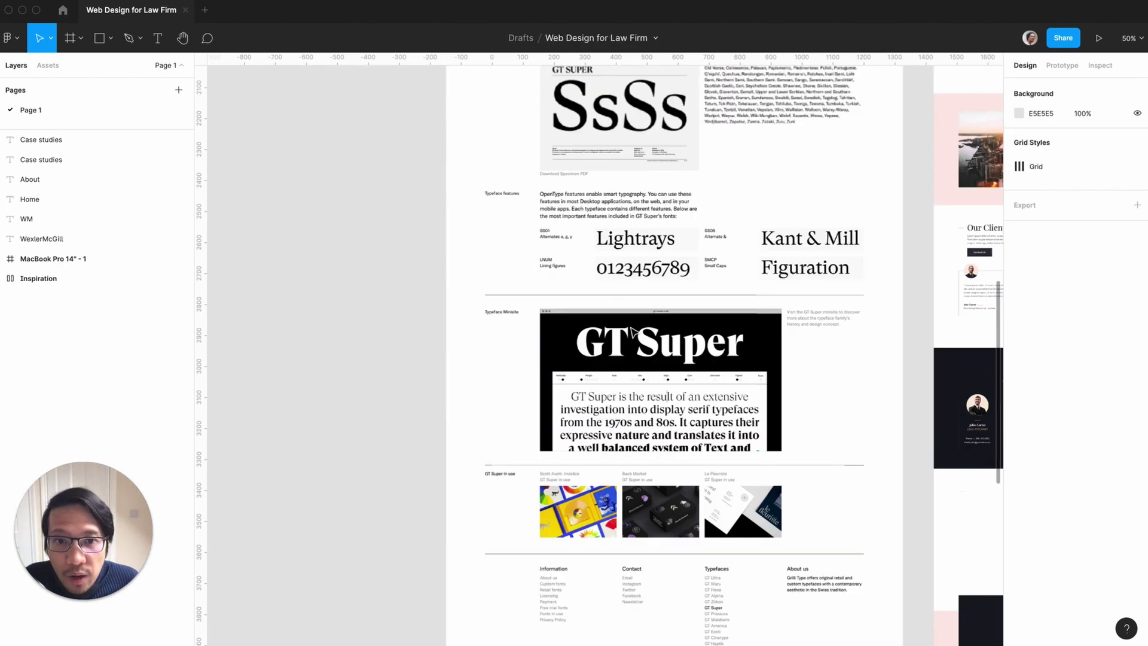
scroll(633, 328, "up", 15)
scroll(633, 329, "right", 10)
key("plus")
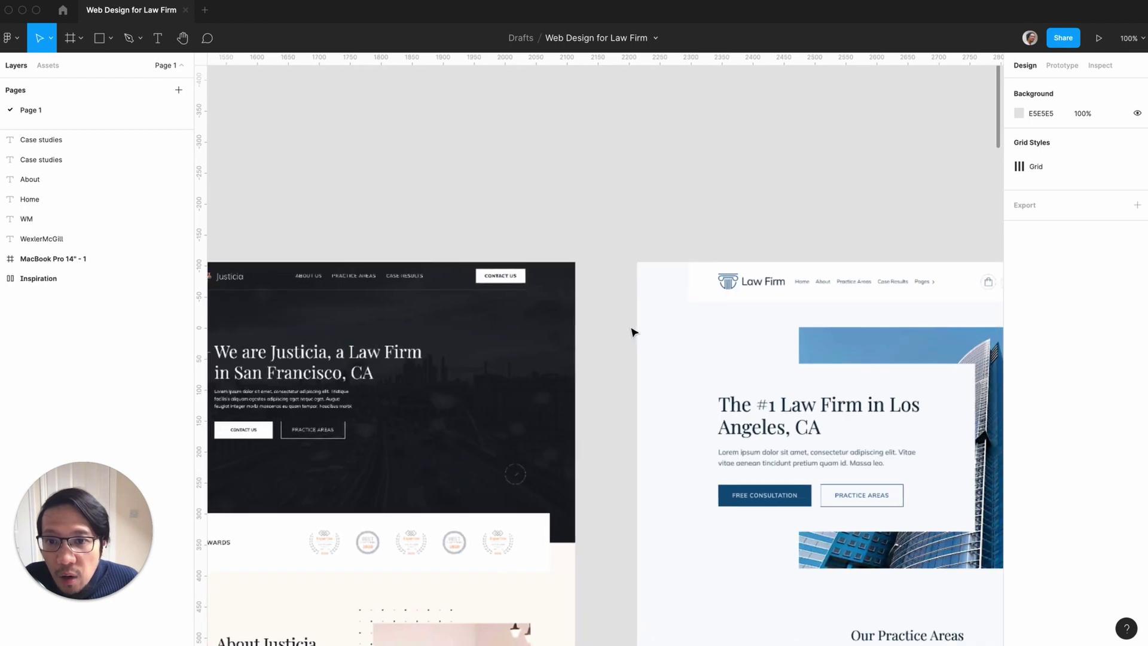
scroll(634, 332, "left", 2)
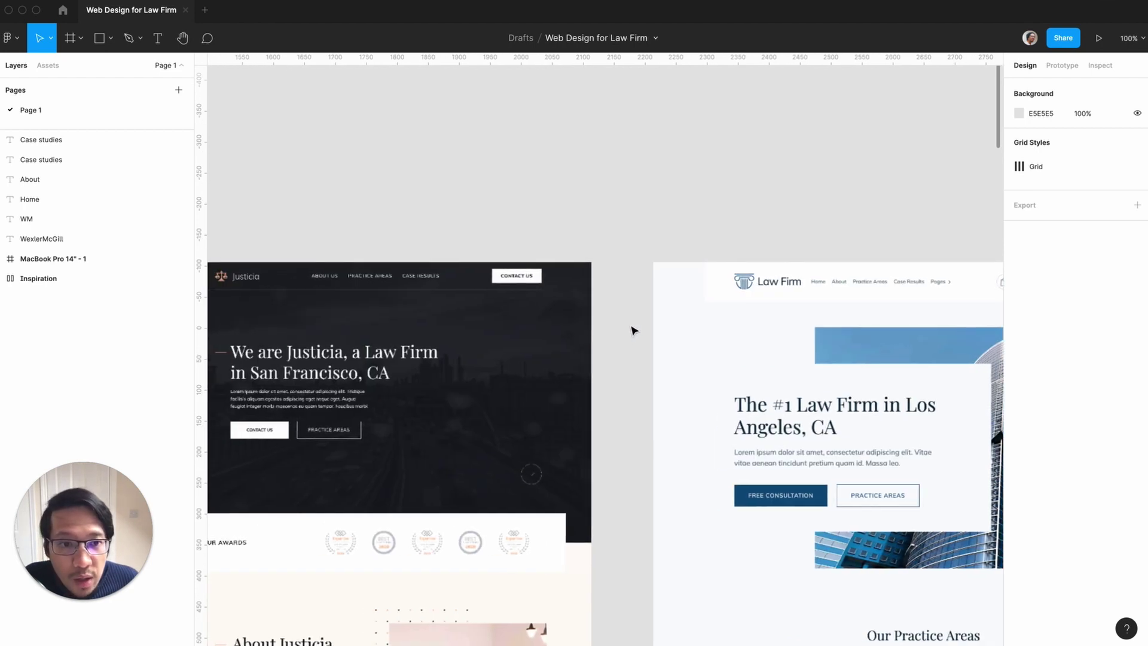
scroll(634, 330, "right", 3)
key("minus")
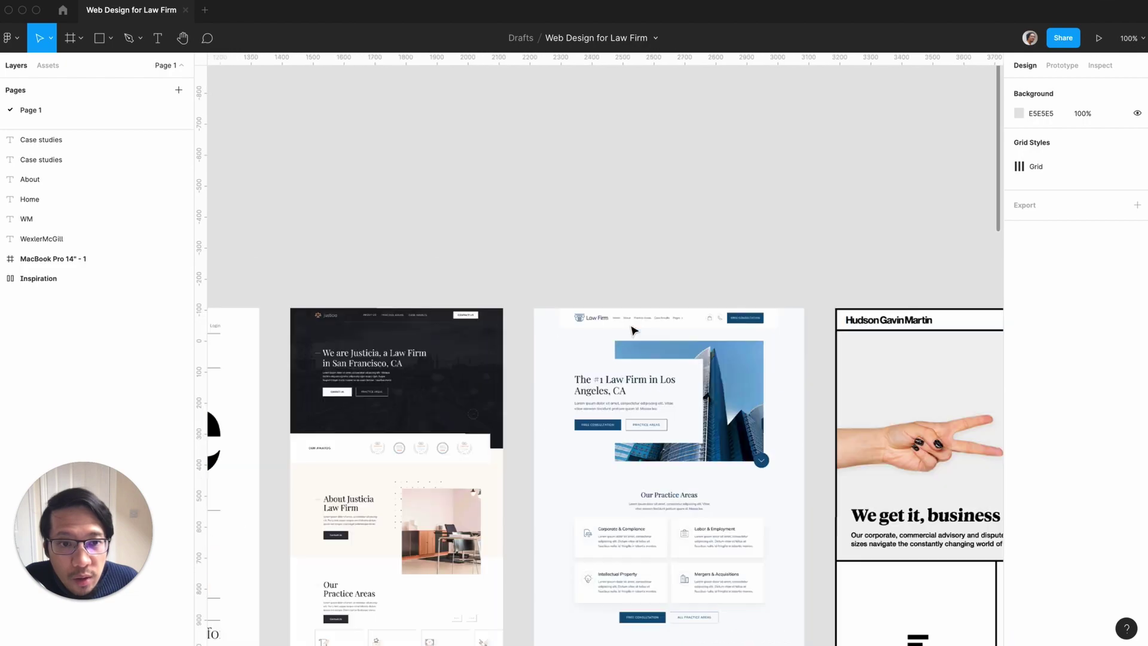
scroll(634, 331, "down", 8)
scroll(634, 331, "left", 8)
scroll(633, 329, "down", 12)
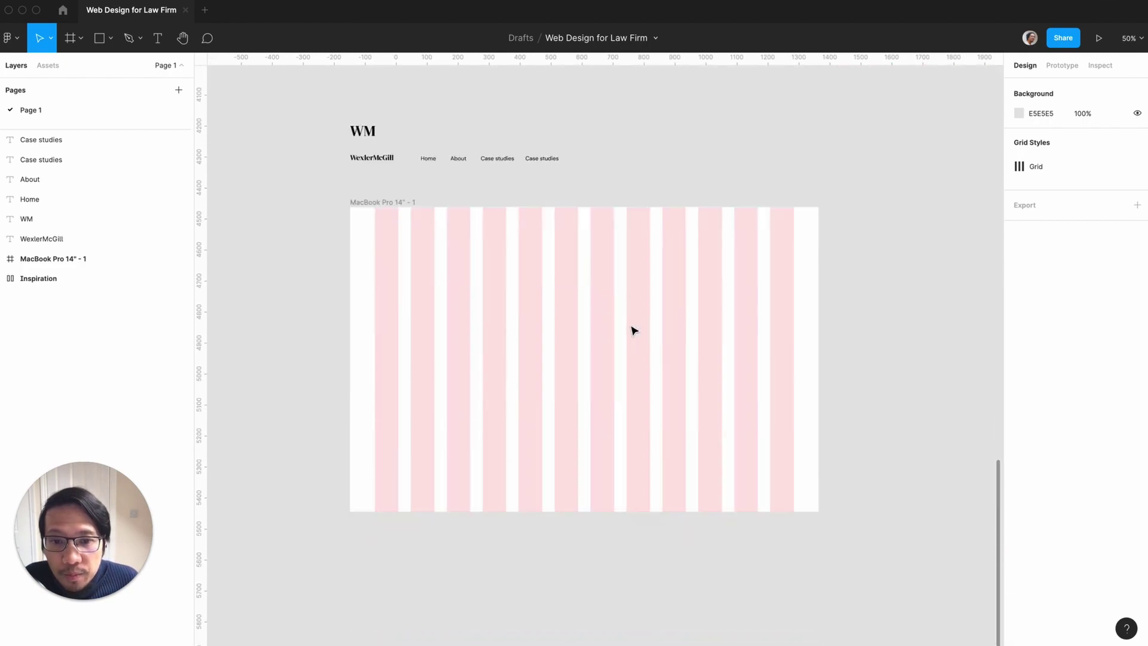
key("plus")
scroll(632, 329, "up", 5)
Retype the second Case studies label as 'Practice areas'
double_click(502, 340)
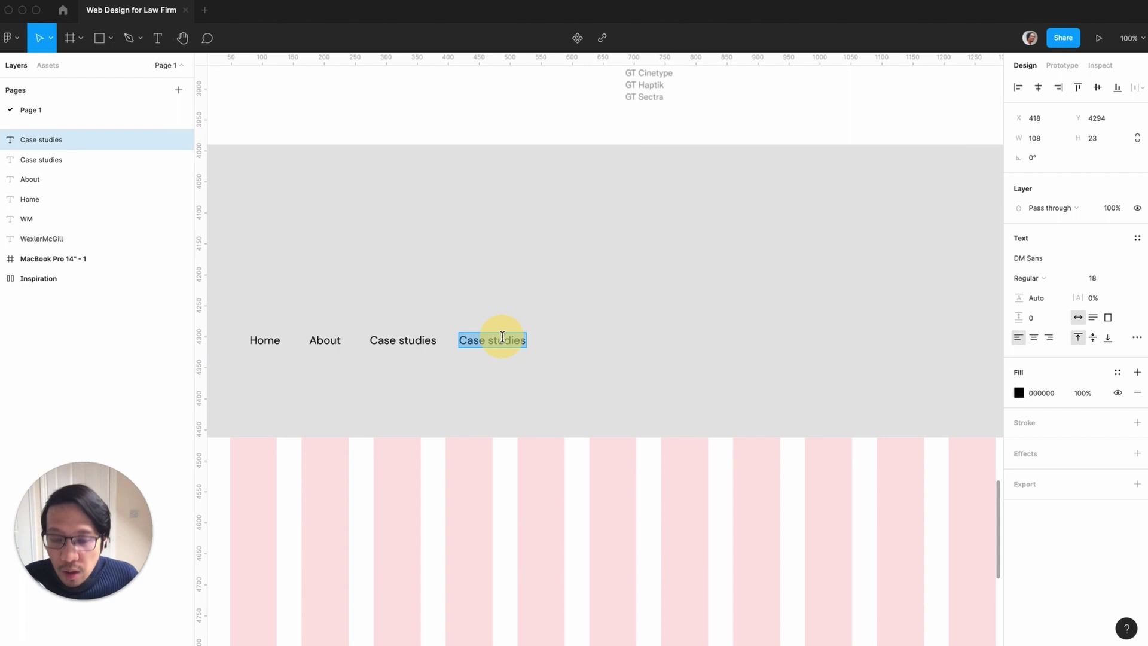
type("Pract")
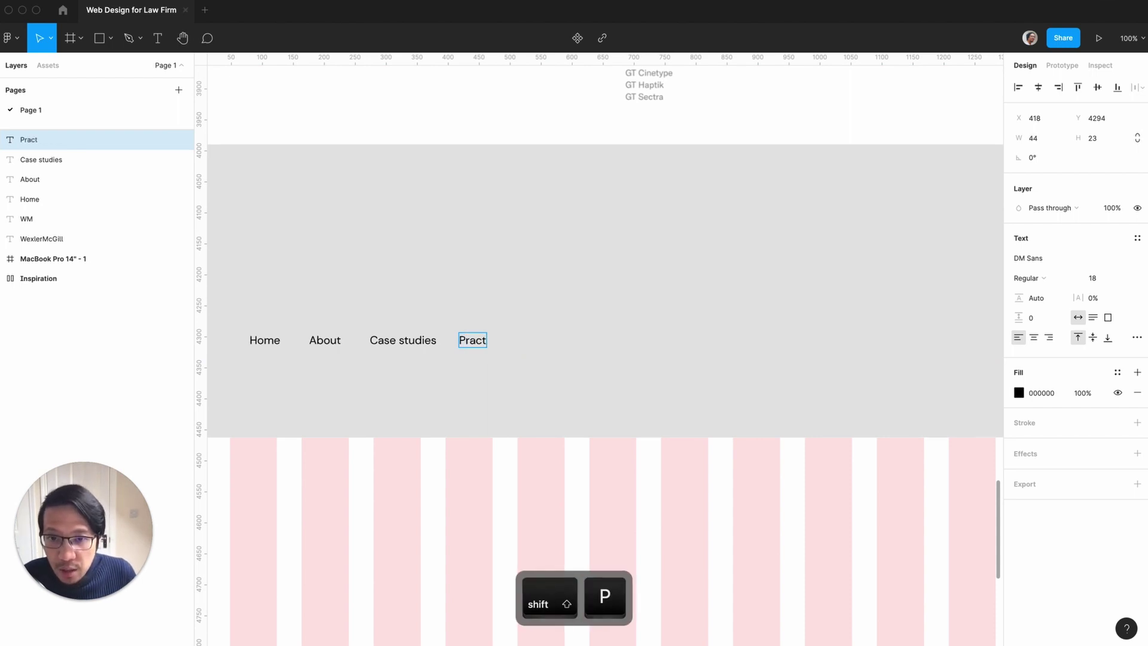
type("ivr")
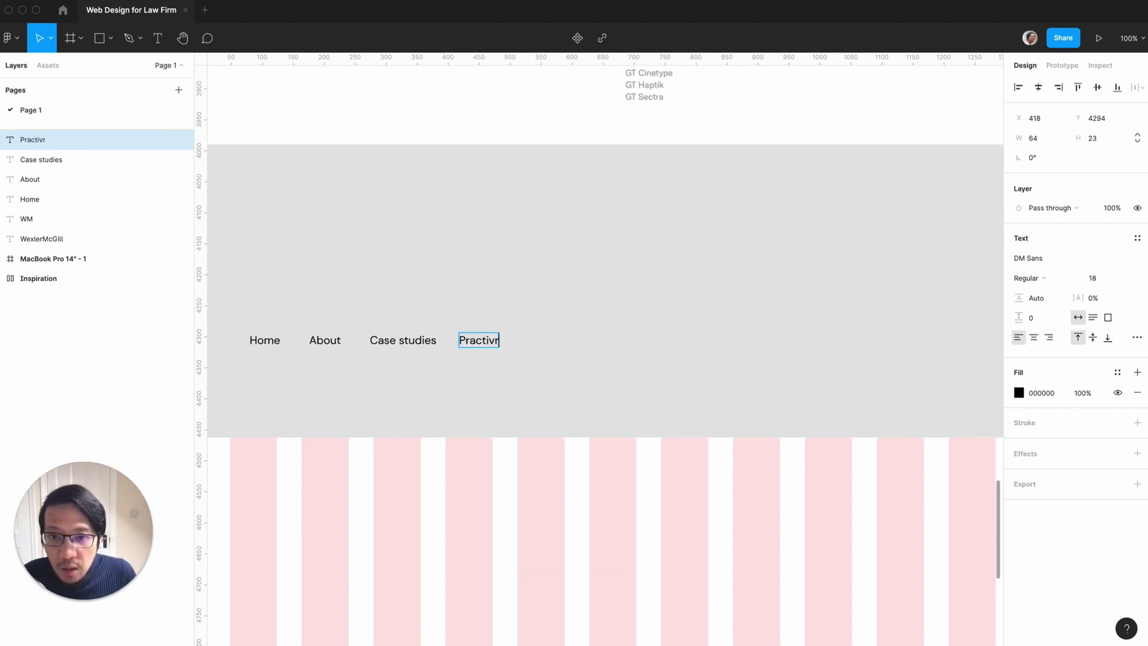
type("e areas")
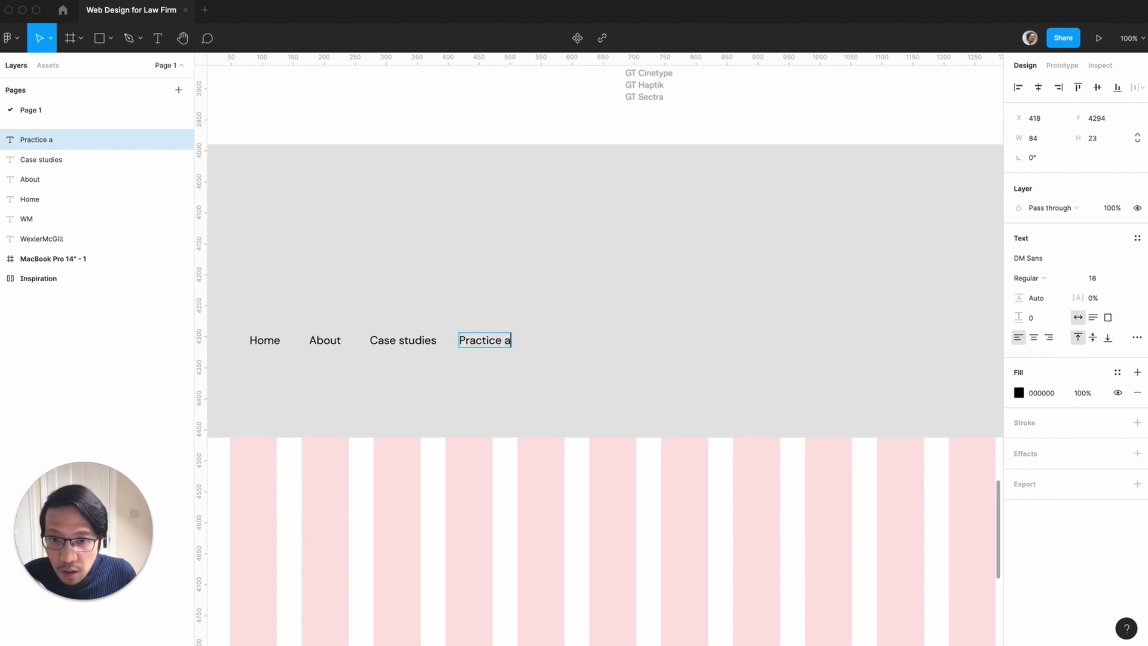
left_click(579, 378)
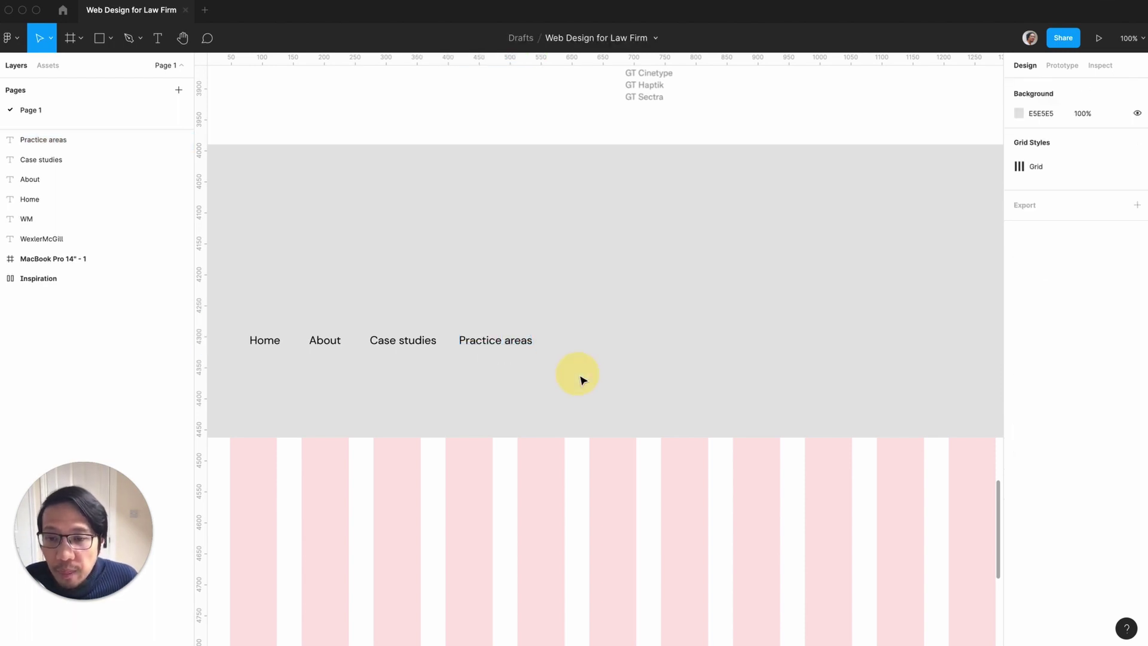
scroll(579, 378, "left", 5)
Capitalise the labels to 'Case Studies' and 'Practice Areas'
double_click(592, 340)
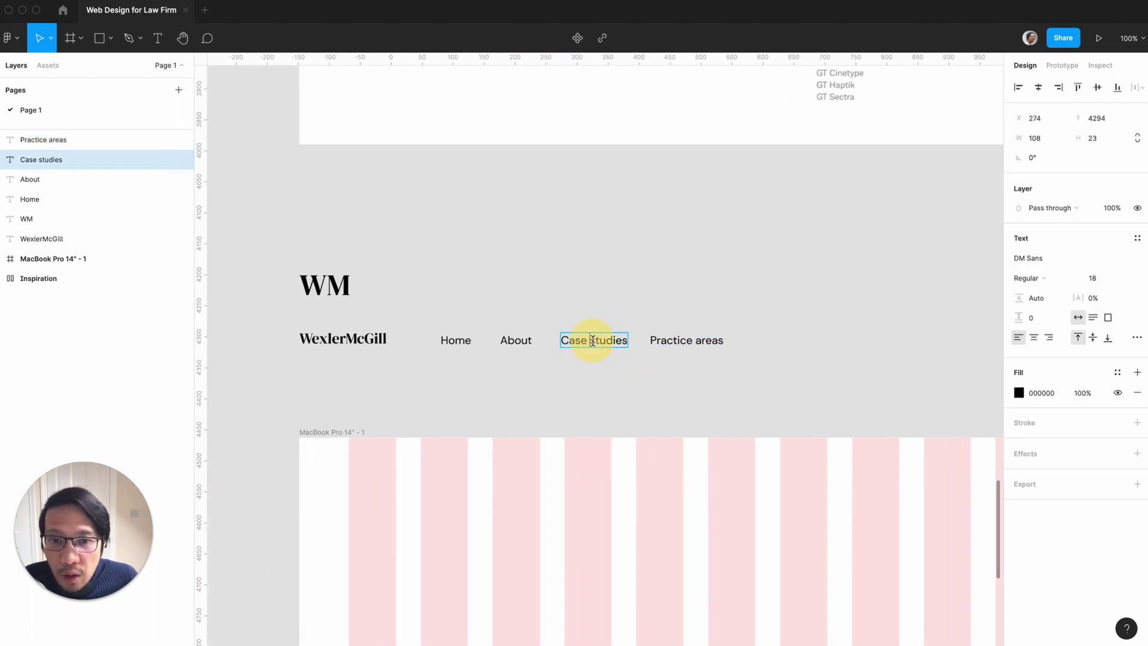
left_click_drag(590, 340, 596, 339)
type("S")
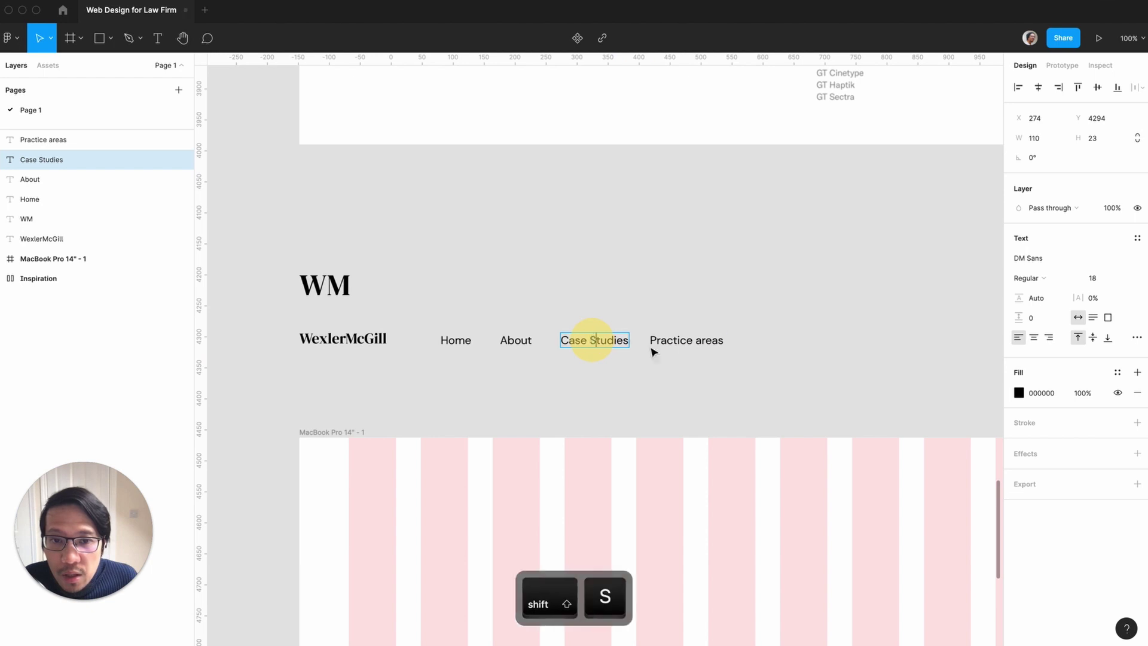
double_click(697, 341)
left_click_drag(698, 341, 706, 341)
type("A")
left_click(601, 389)
scroll(600, 389, "right", 4)
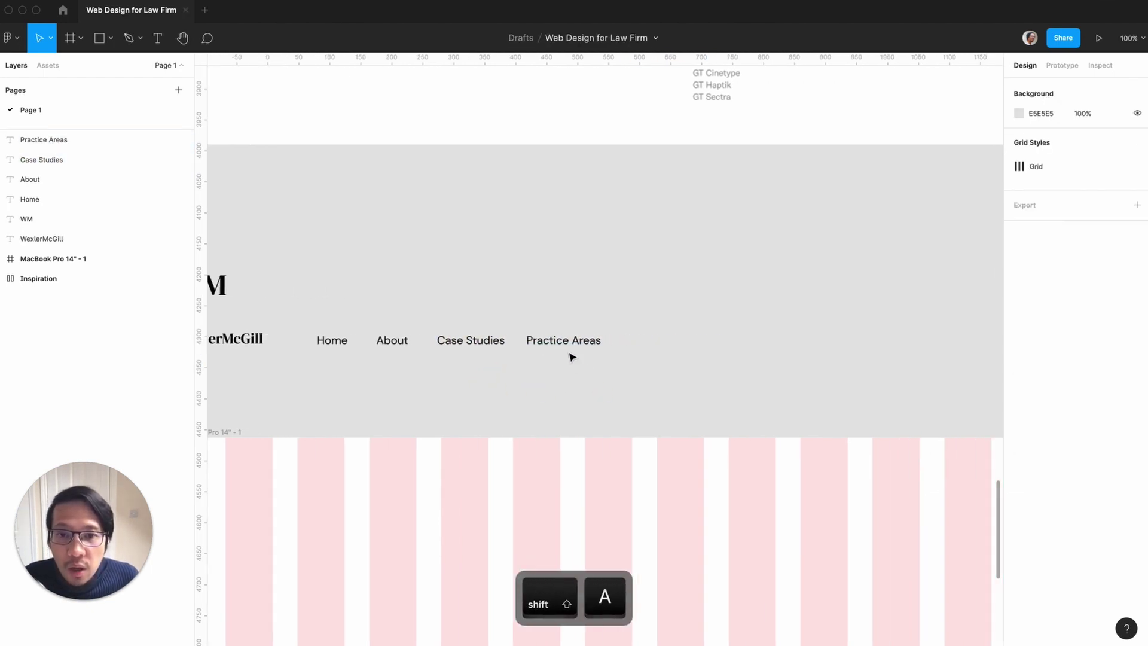
left_click(558, 342)
Duplicate Practice Areas further right and retype it as a placeholder phone number
key("super+d")
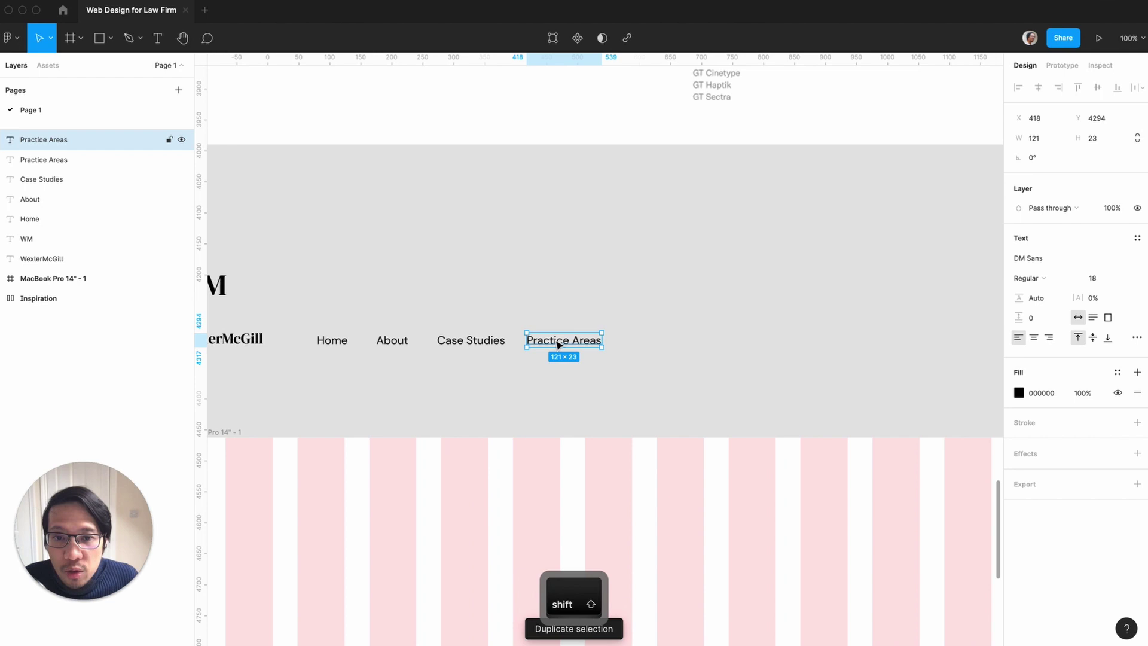
left_click_drag(557, 343, 832, 344)
scroll(707, 371, "right", 5)
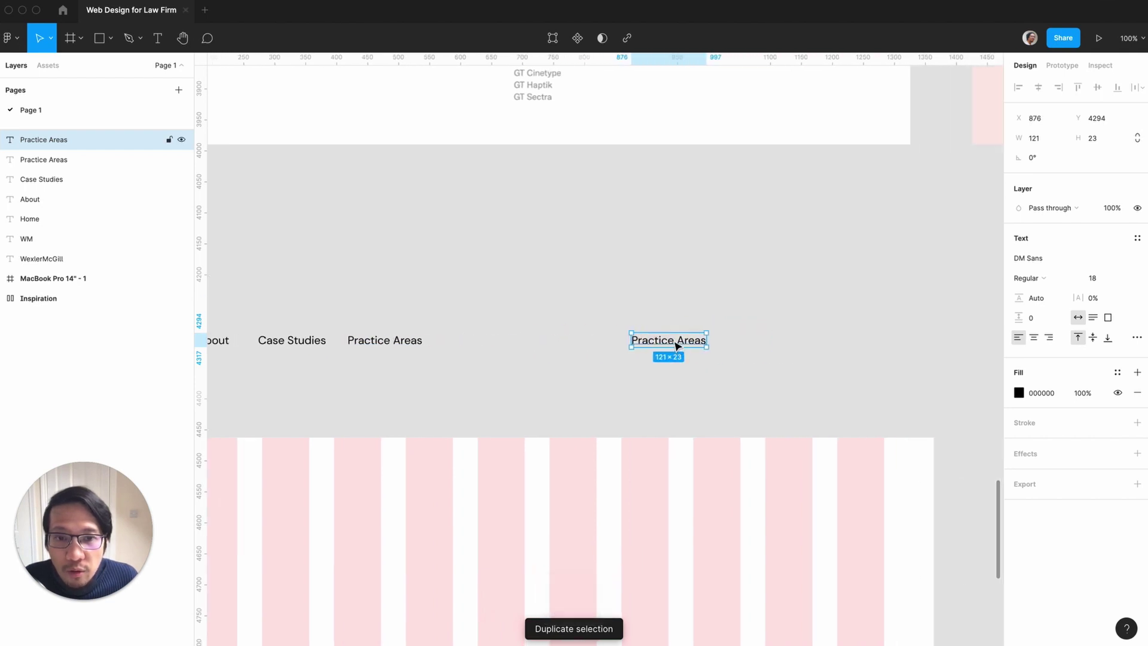
double_click(678, 346)
type("+")
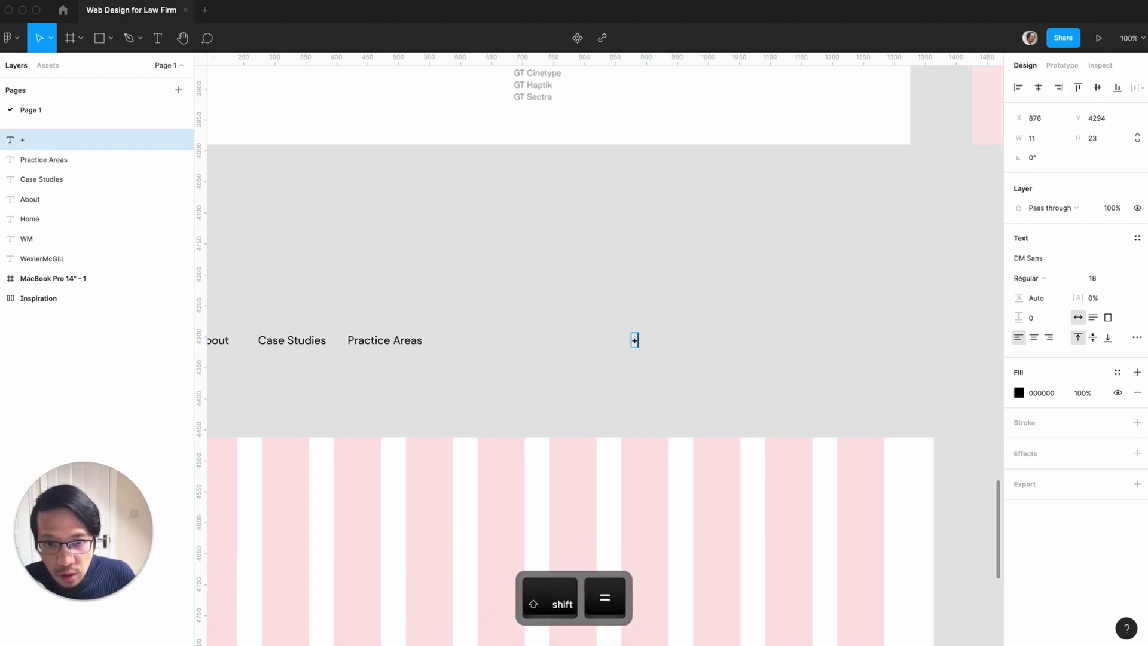
type("123")
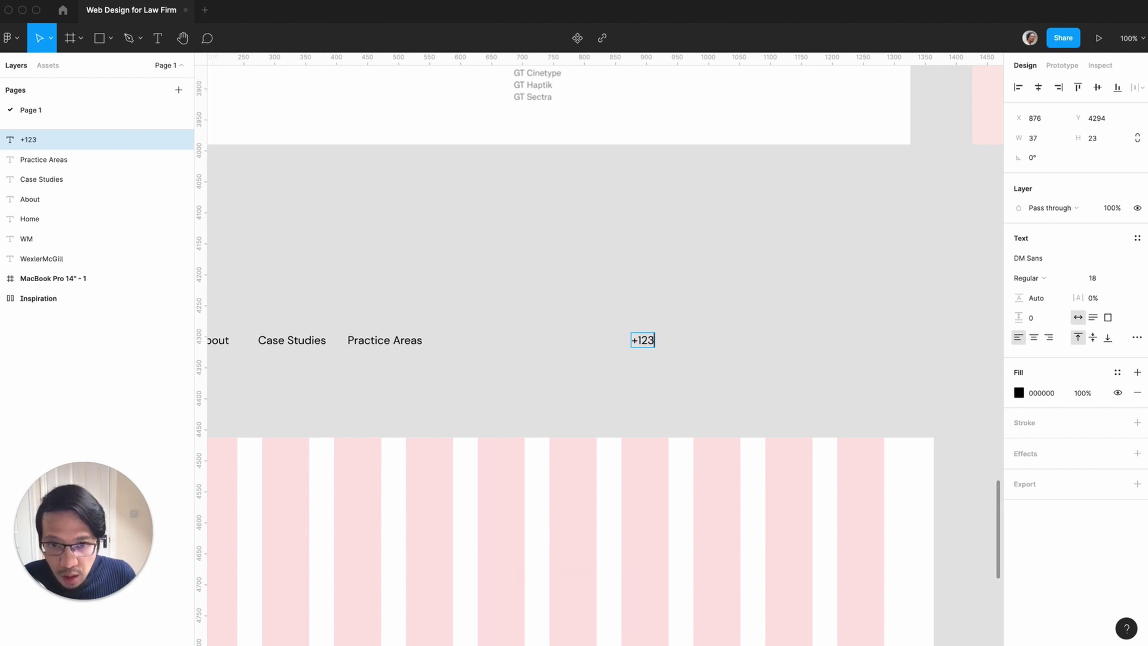
type(" 80")
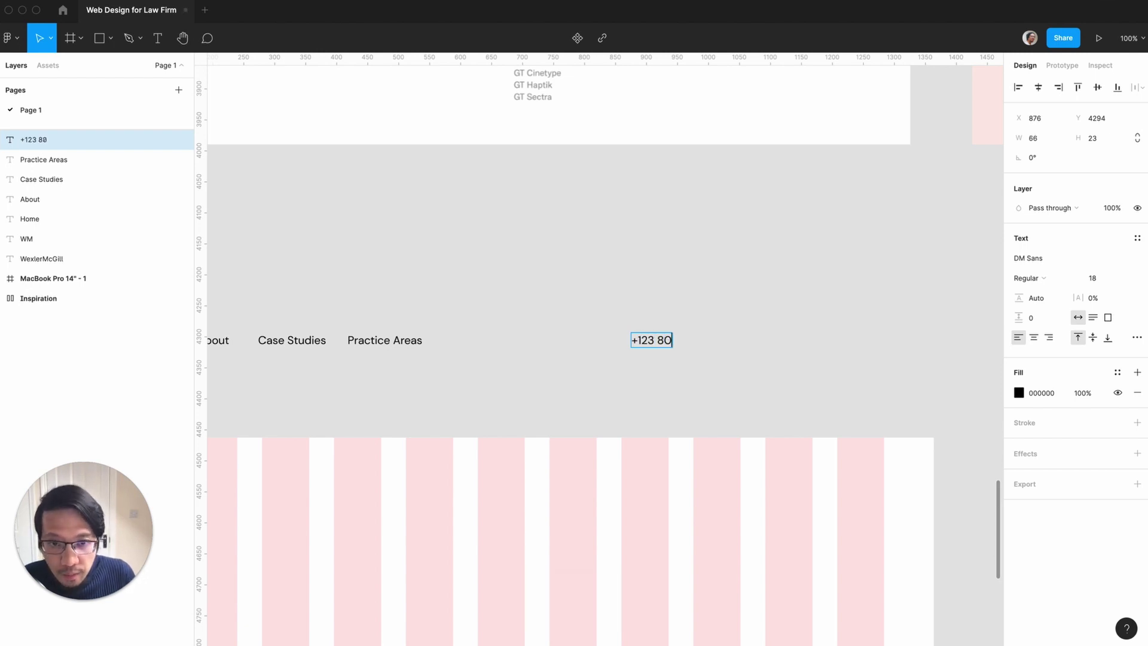
type("0")
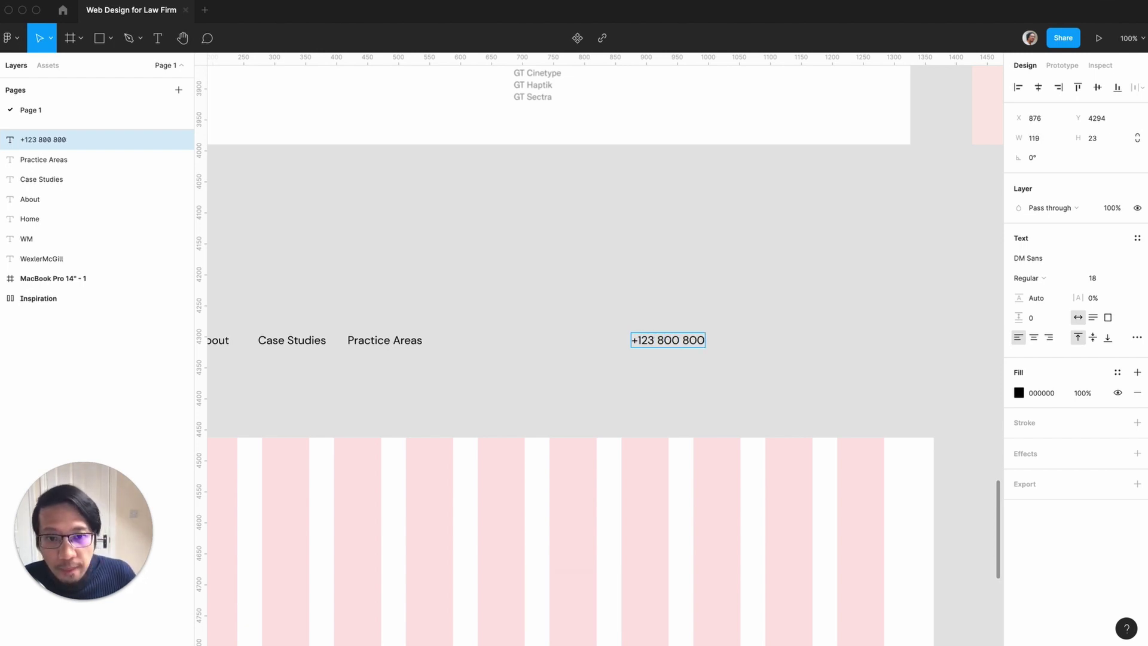
left_click(604, 364)
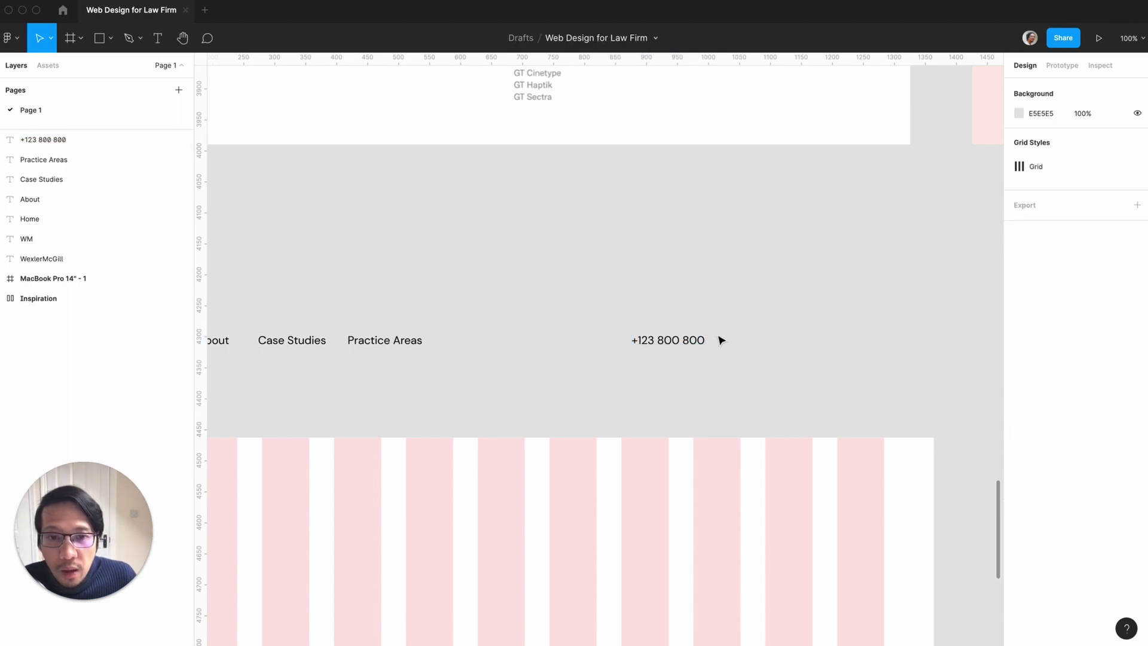
left_click(656, 340)
Copy the phone number further right and retype it as 'Free Consultation'
left_click_drag(656, 341, 787, 338)
double_click(787, 338)
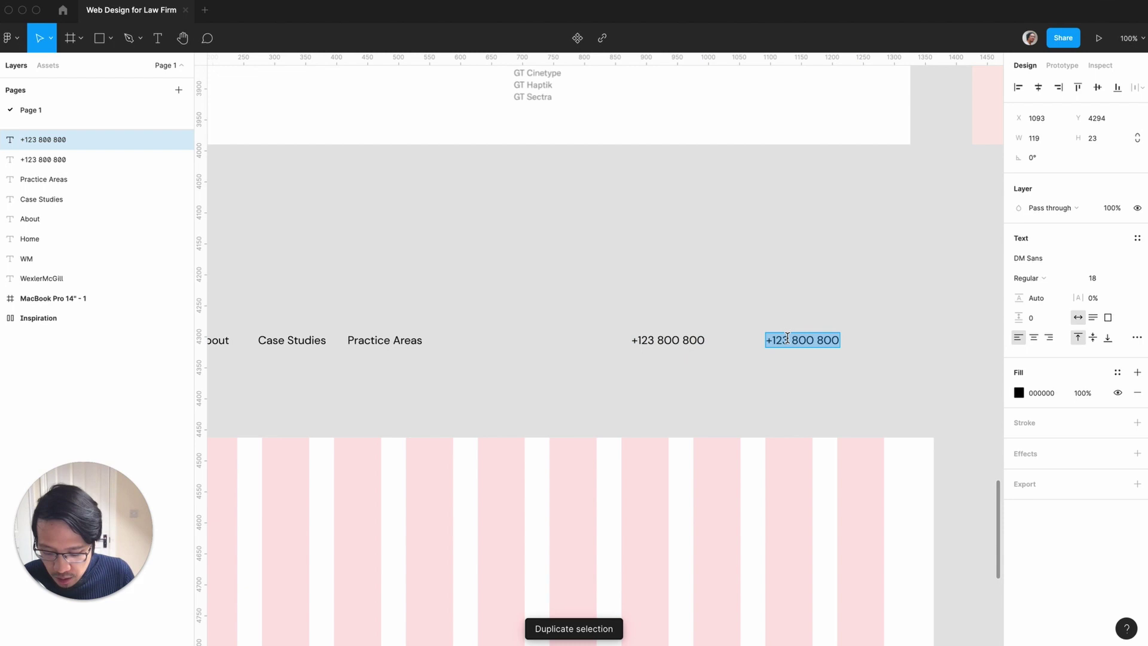
type("Free")
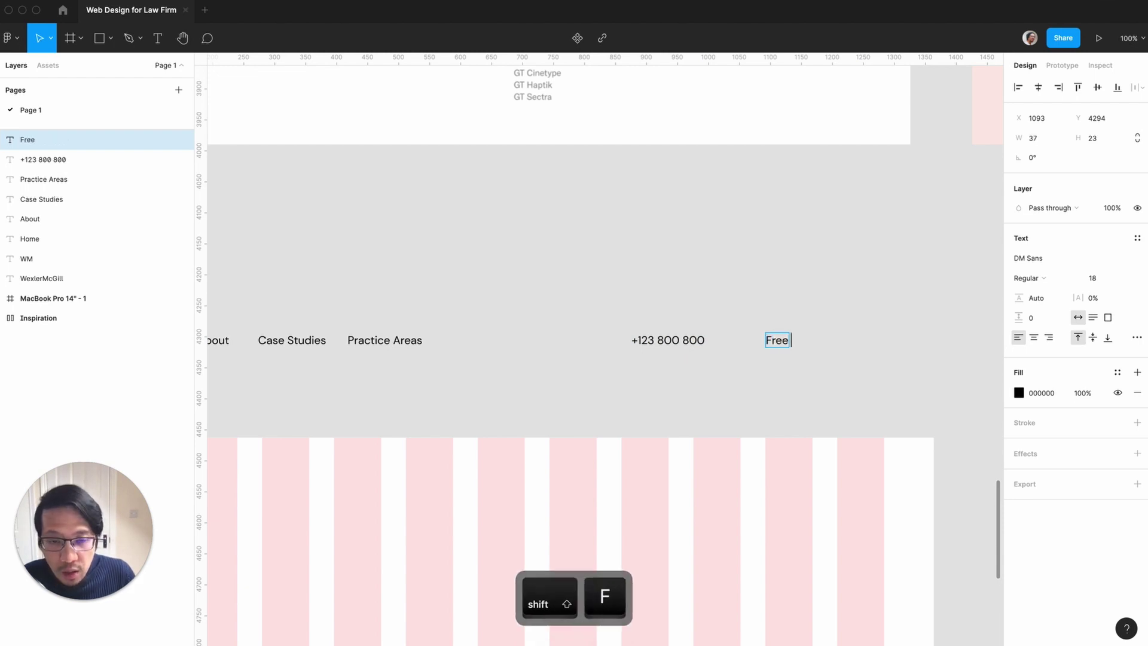
type(" Consultation")
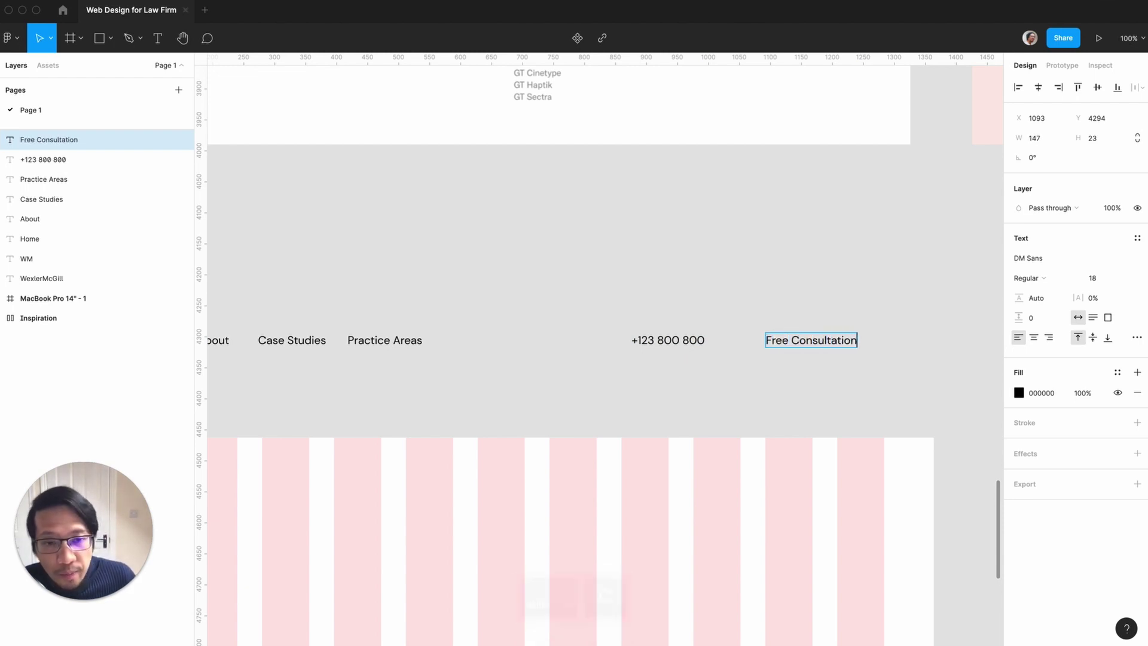
scroll(657, 405, "right", 3)
left_click(657, 405)
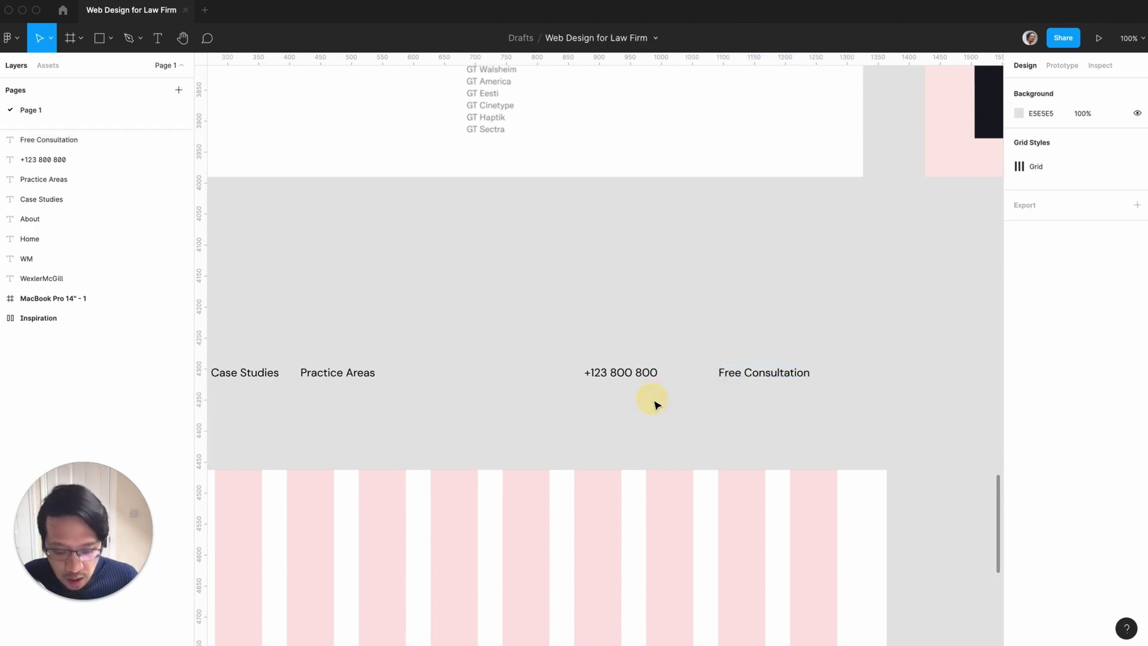
scroll(657, 406, "down", 5)
scroll(657, 405, "up", 5)
Wrap the Free Consultation text in an auto-layout frame with a black fill
scroll(657, 405, "right", 4)
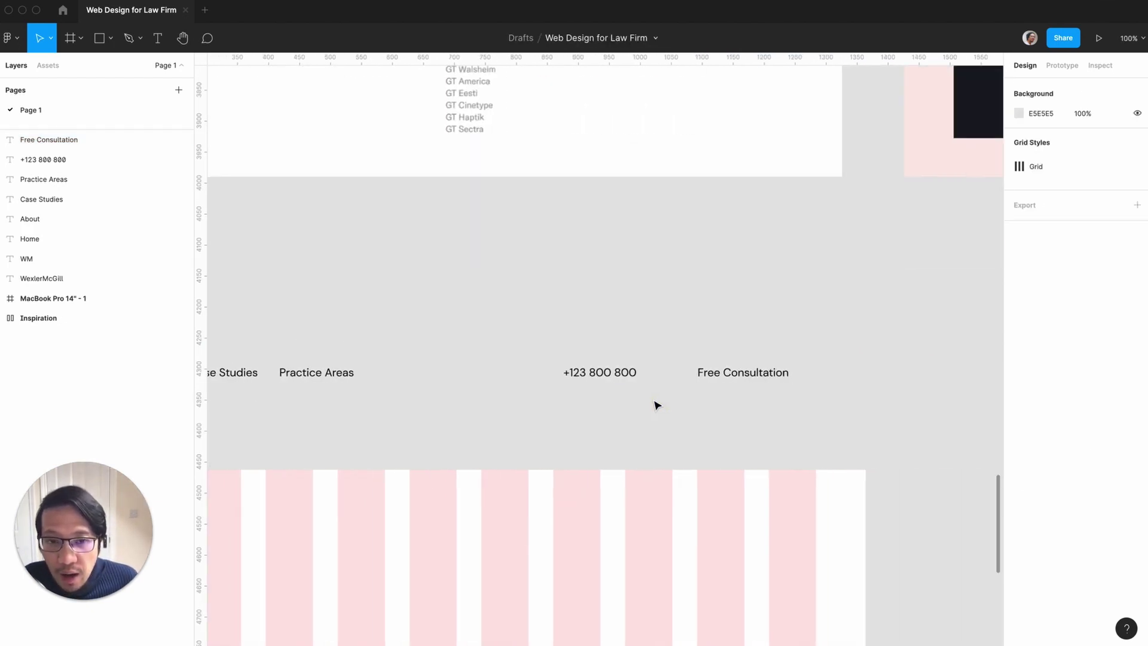
left_click_drag(830, 399, 667, 338)
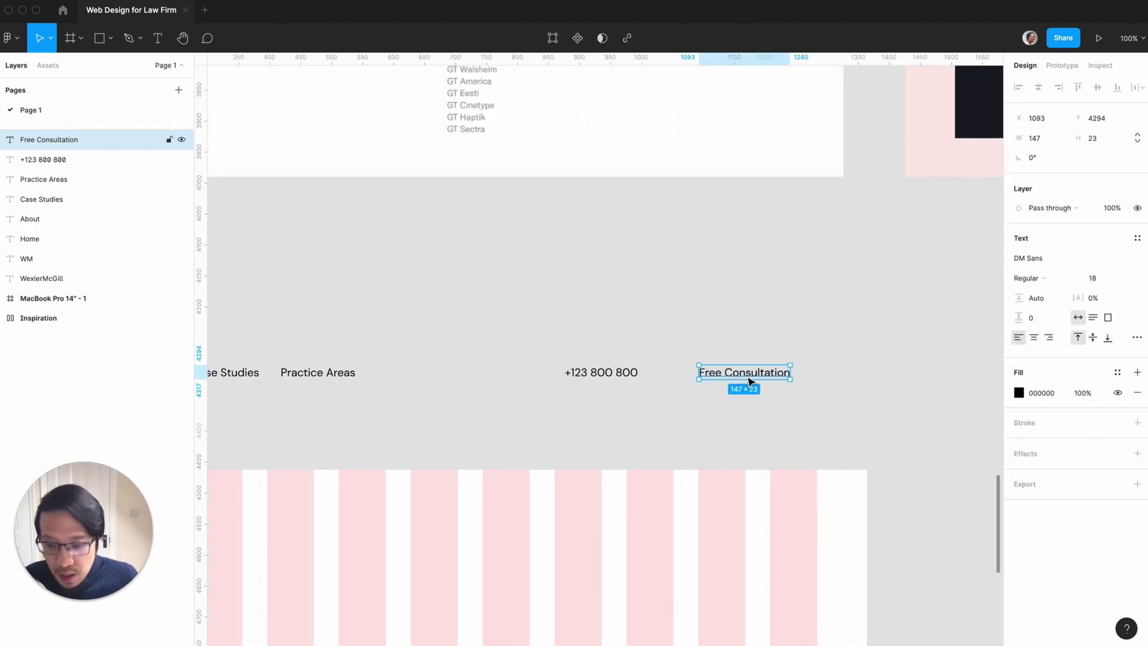
key("shift+a")
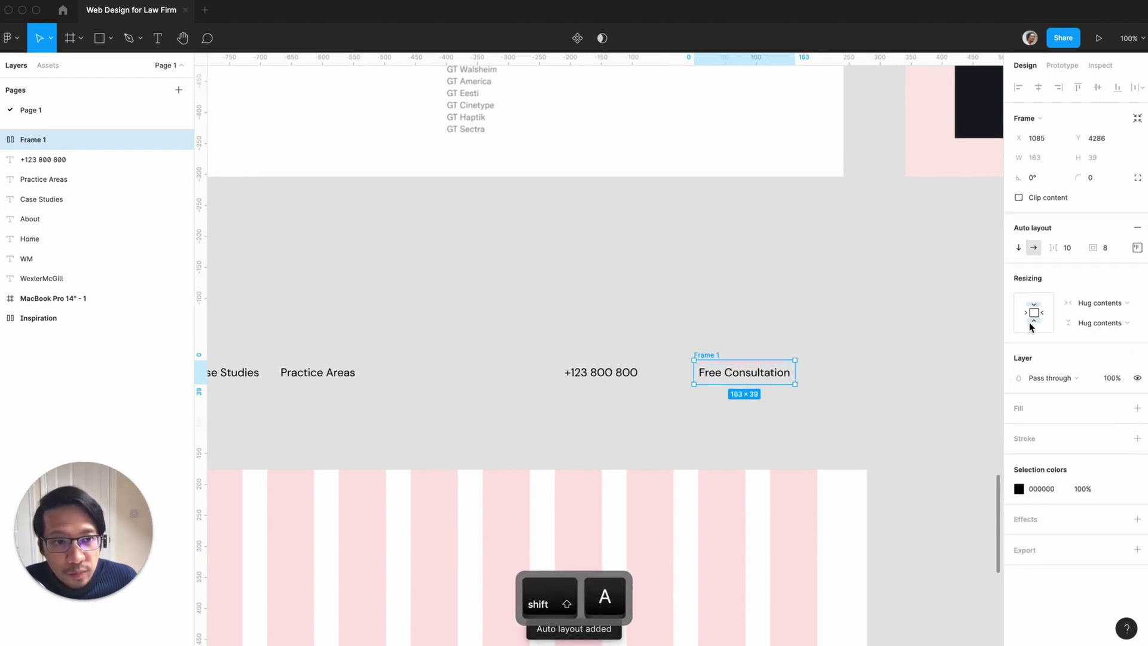
left_click(1137, 407)
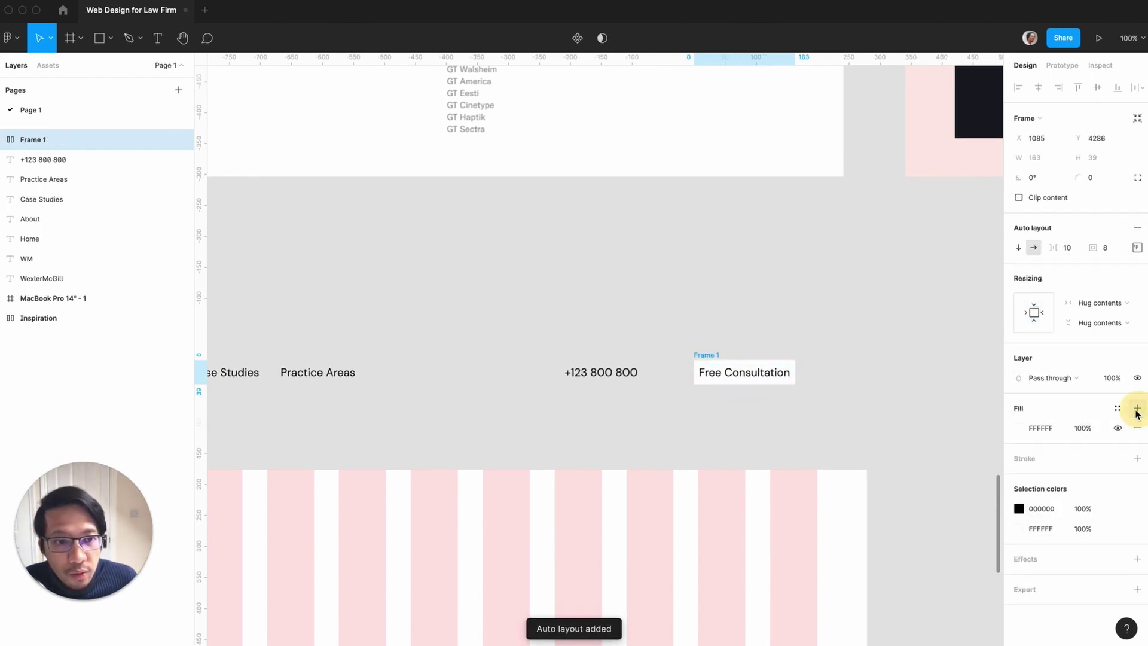
left_click(1018, 429)
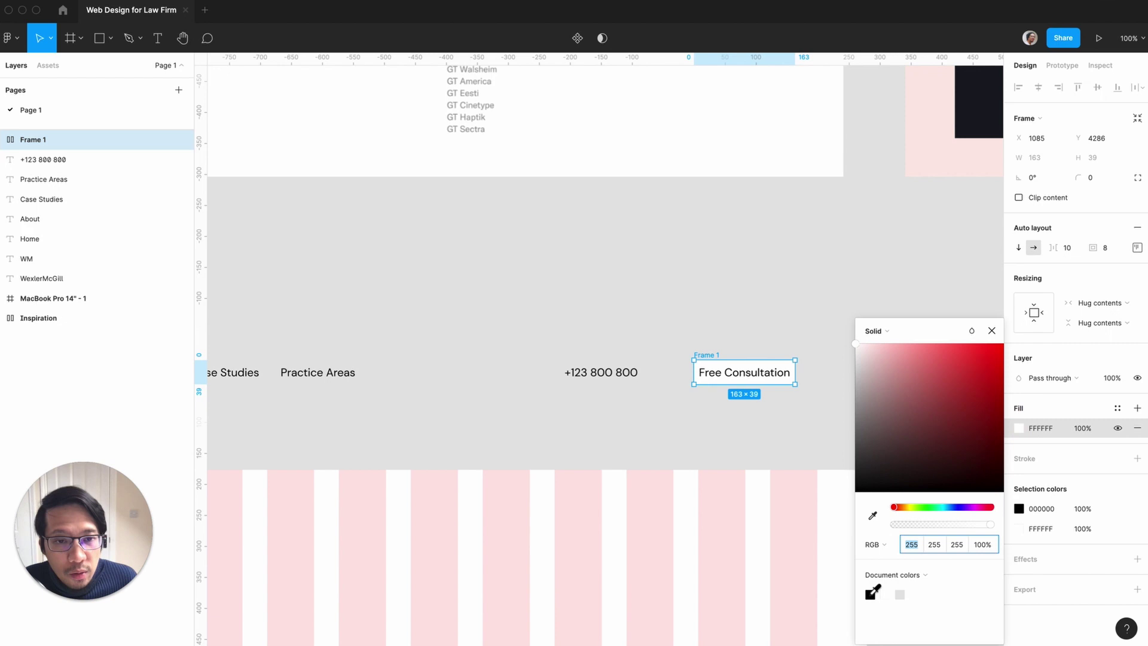
left_click_drag(857, 348, 843, 504)
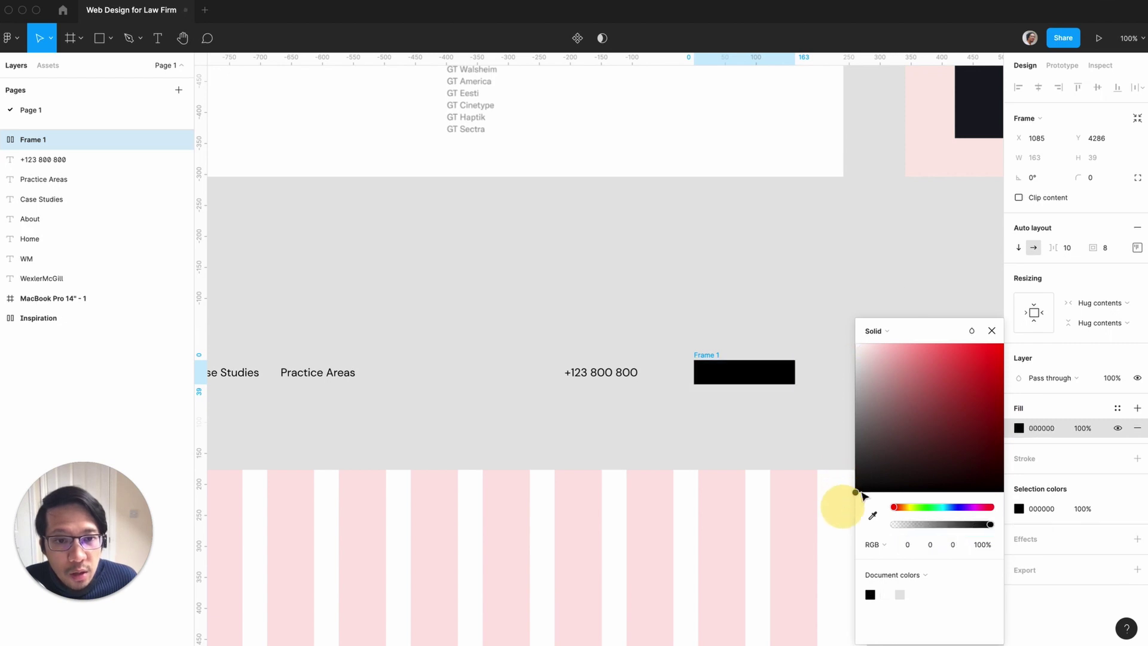
left_click(981, 343)
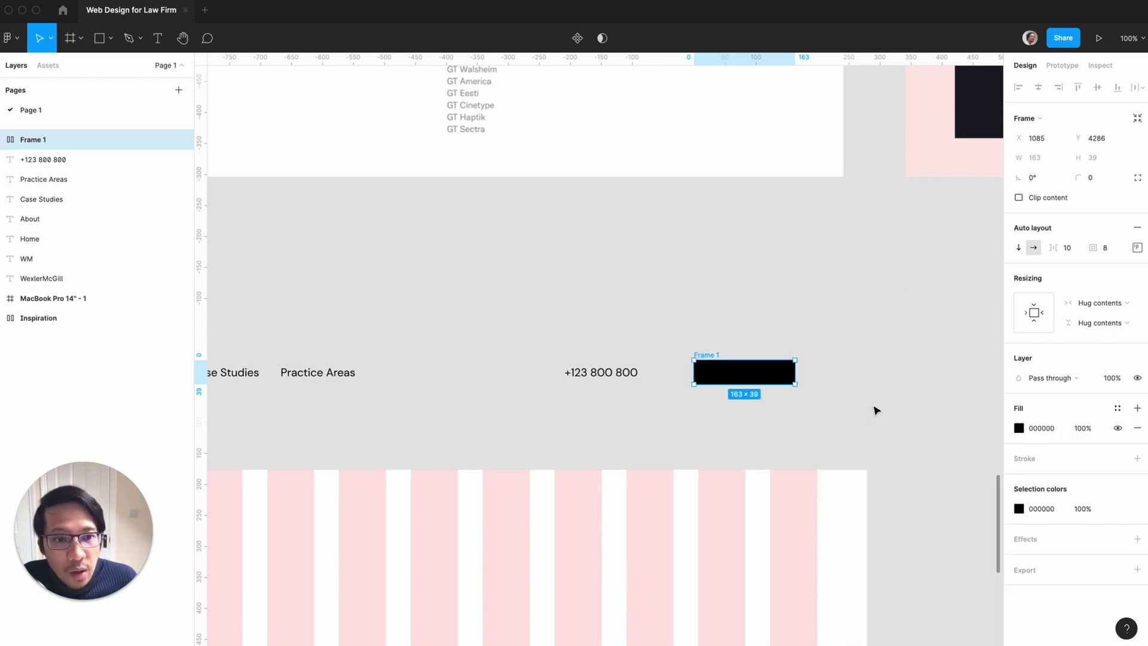
Make the Free Consultation text white and Medium weight
key("ctrl+v")
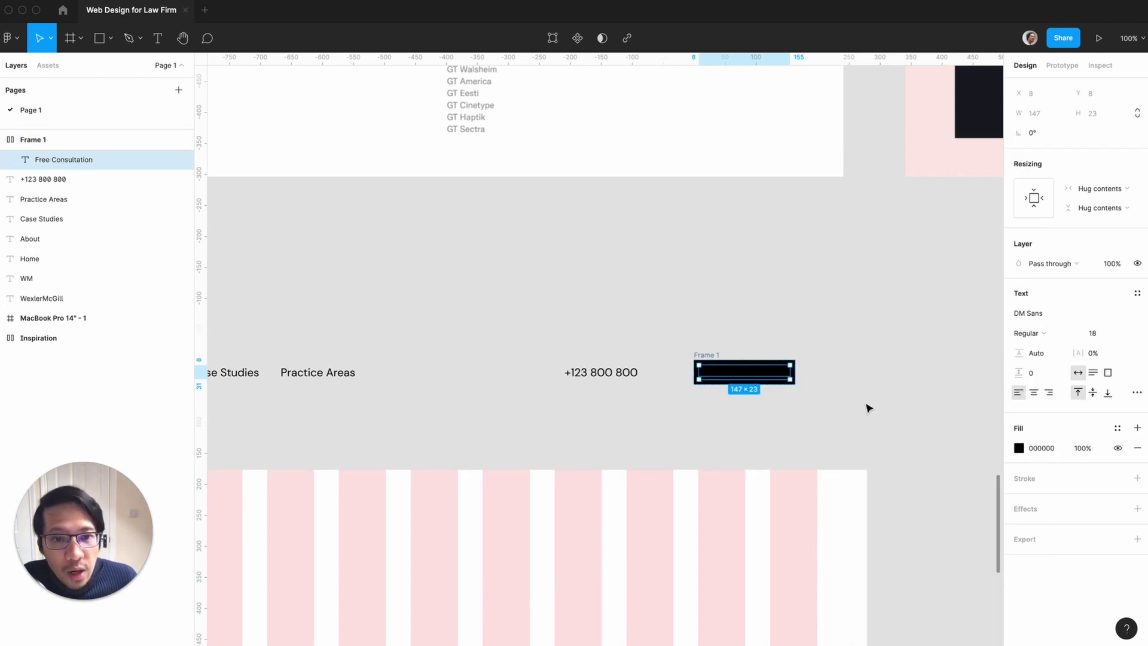
left_click(1019, 447)
left_click_drag(856, 418, 847, 309)
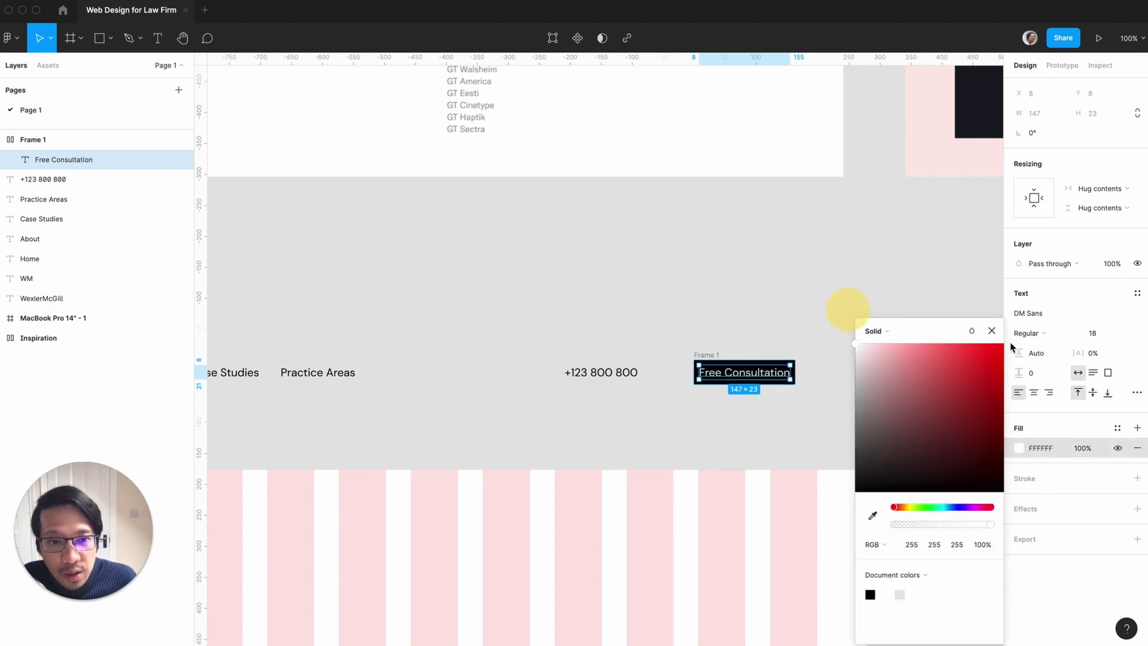
left_click(853, 341)
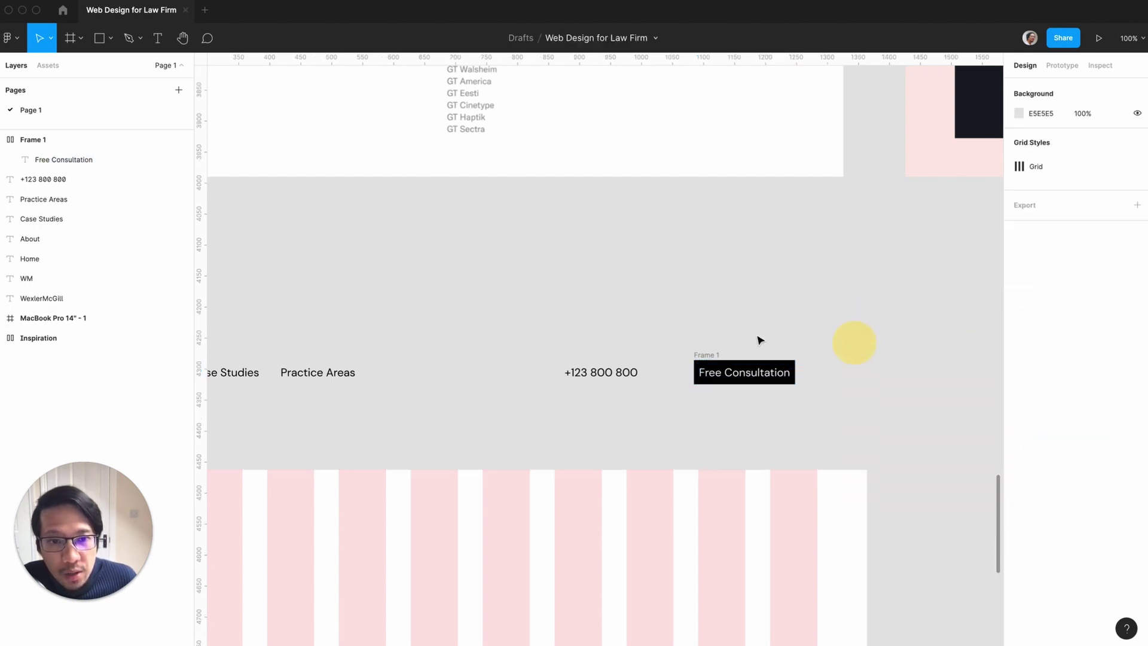
left_click(766, 378)
left_click(1036, 336)
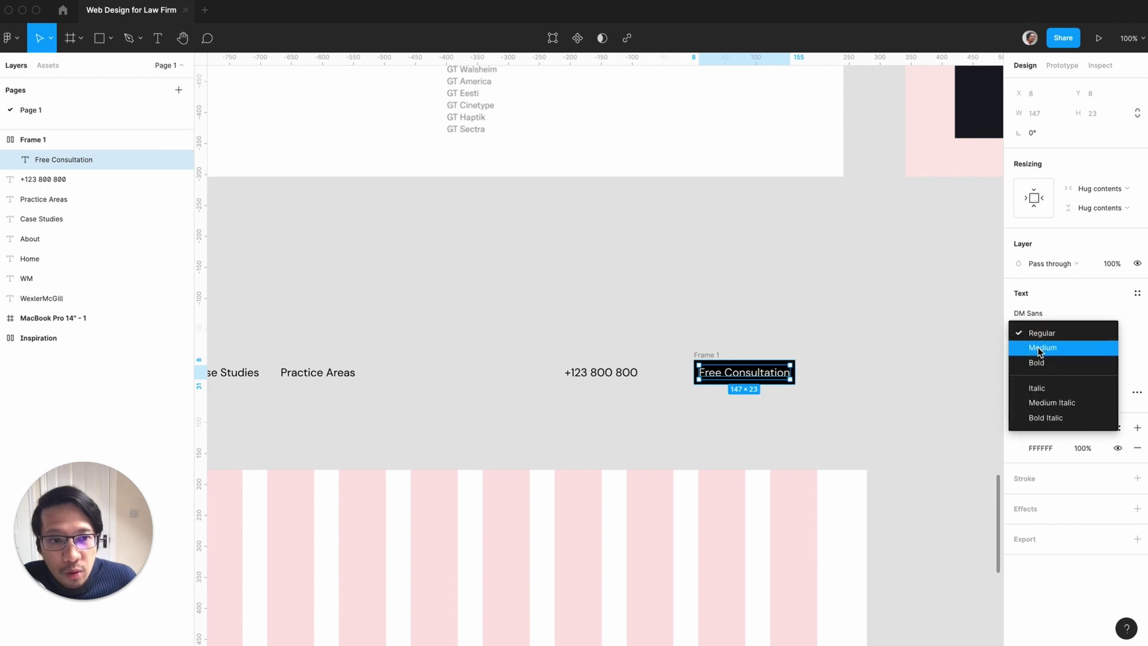
left_click(1039, 348)
left_click(829, 364)
Set the button frame's padding to 12 top/bottom and 24 left/right
left_click(708, 355)
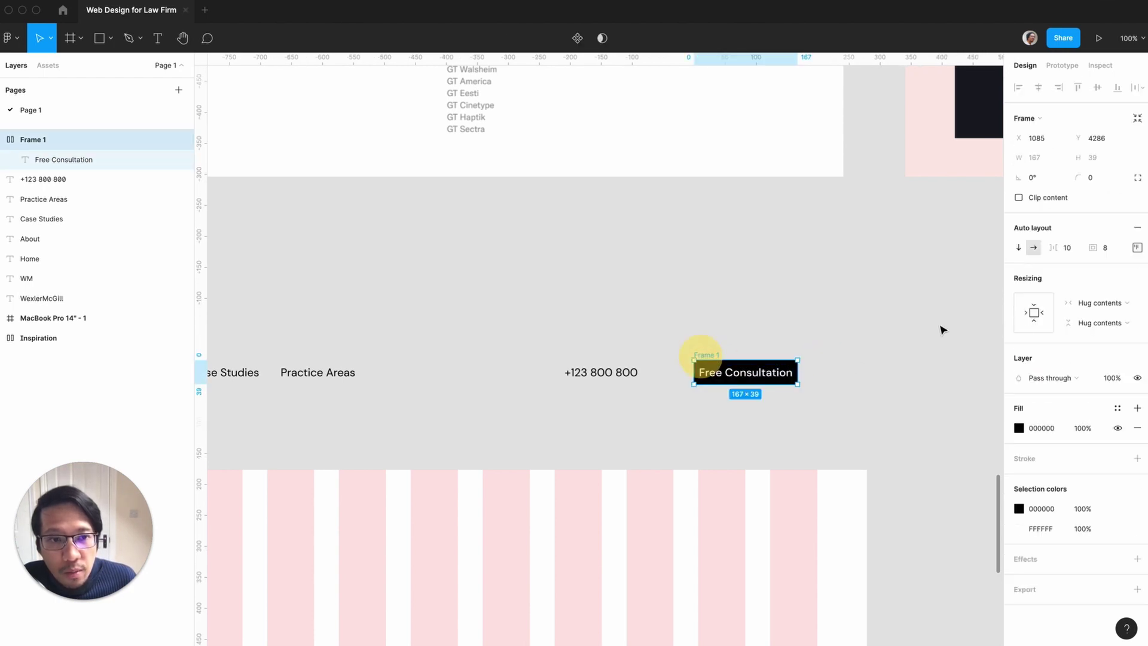
left_click(1138, 252)
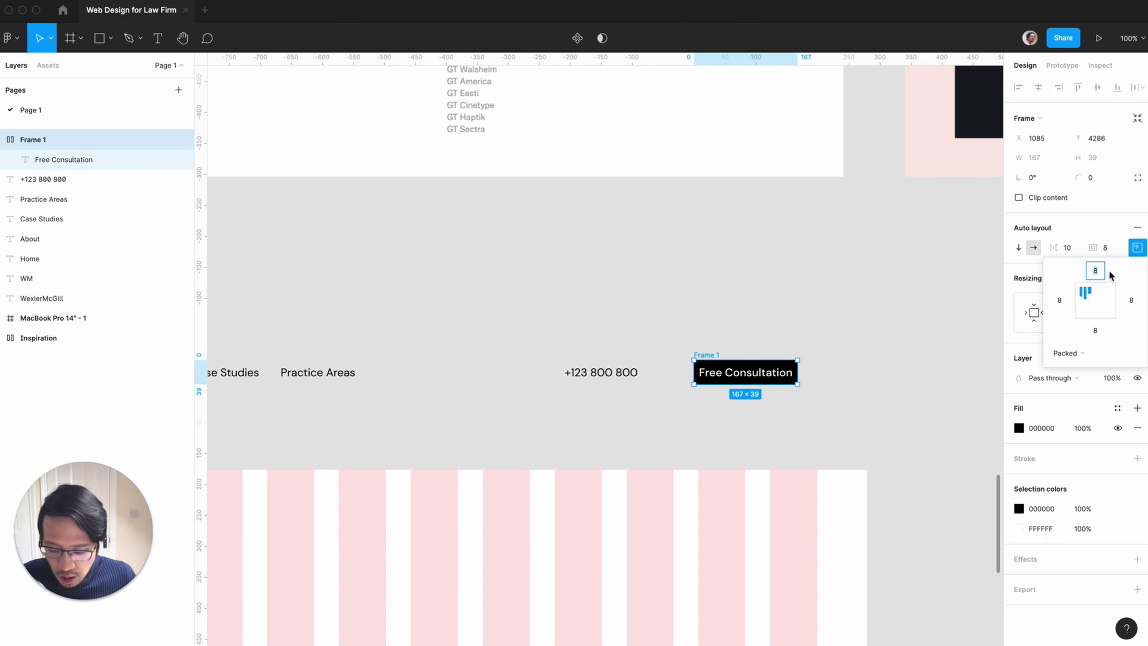
type("12")
key("Tab")
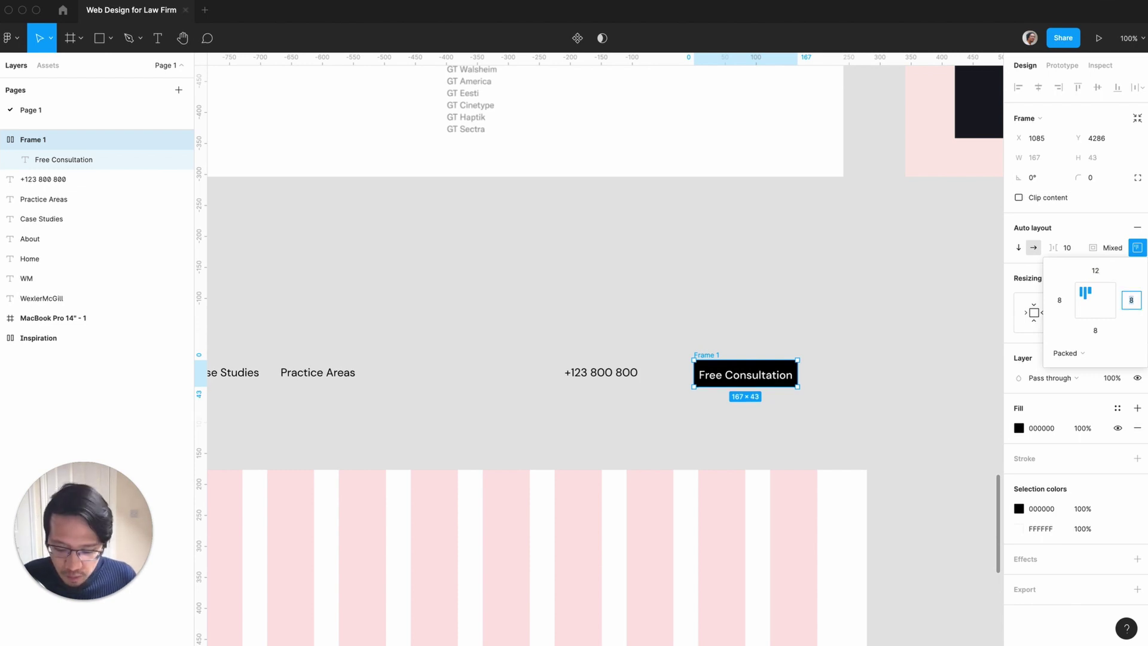
type("24")
key("Tab")
type("12")
key("Tab")
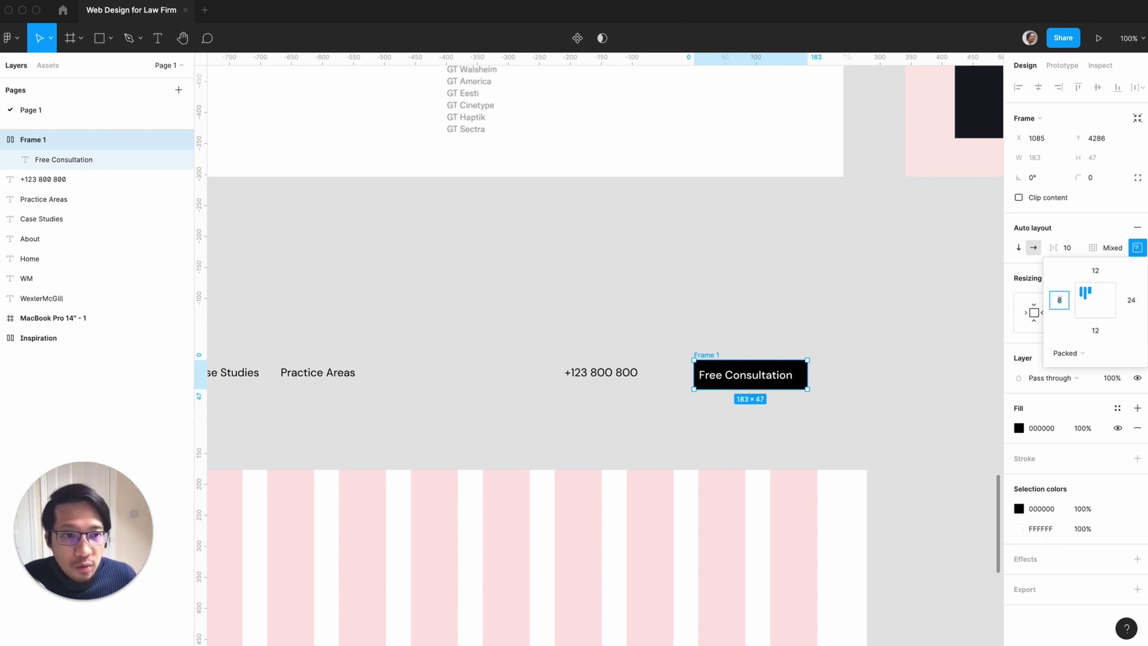
type("24")
key("Return")
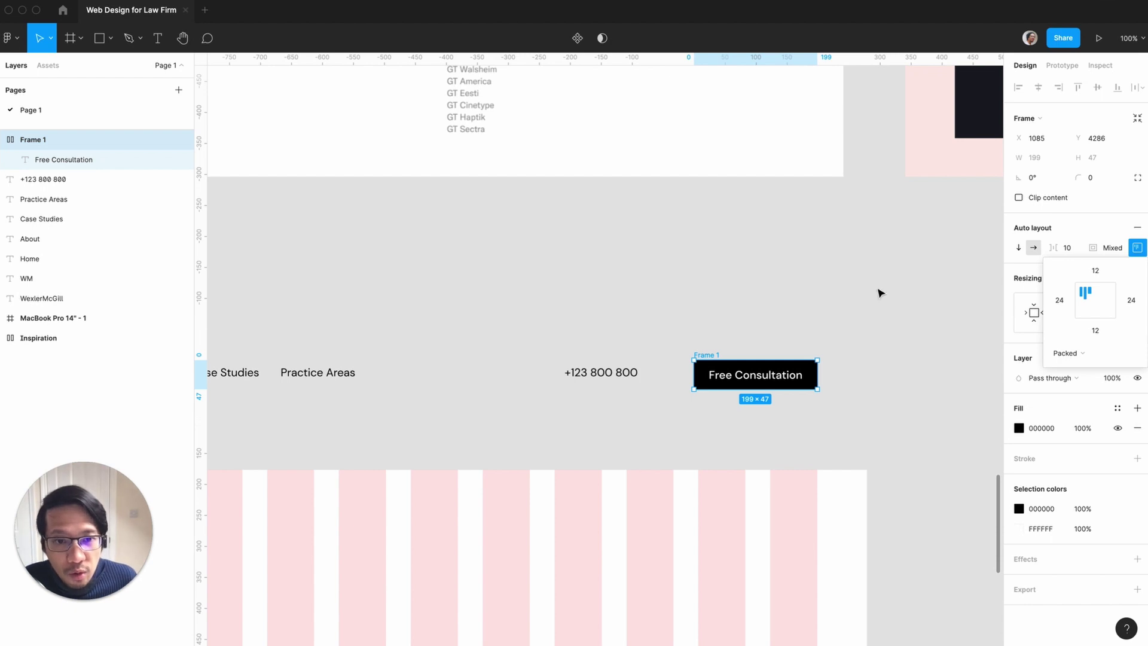
Give the Free Consultation button (Frame 1) a 4 px corner radius
key("Escape")
key("minus")
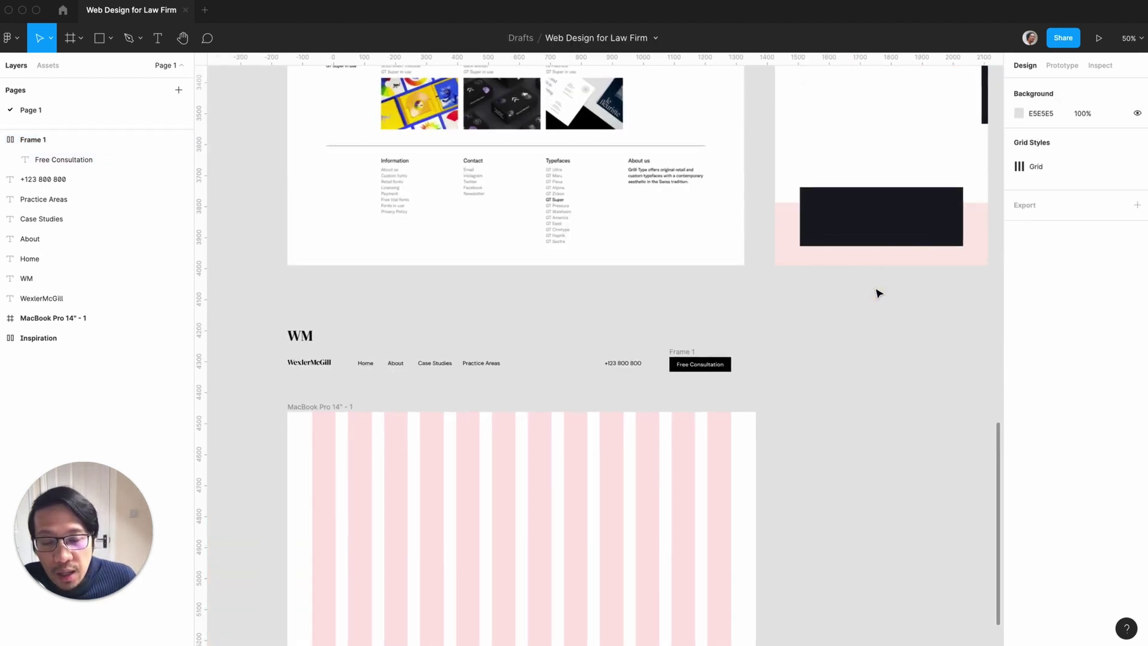
key("plus")
key("minus")
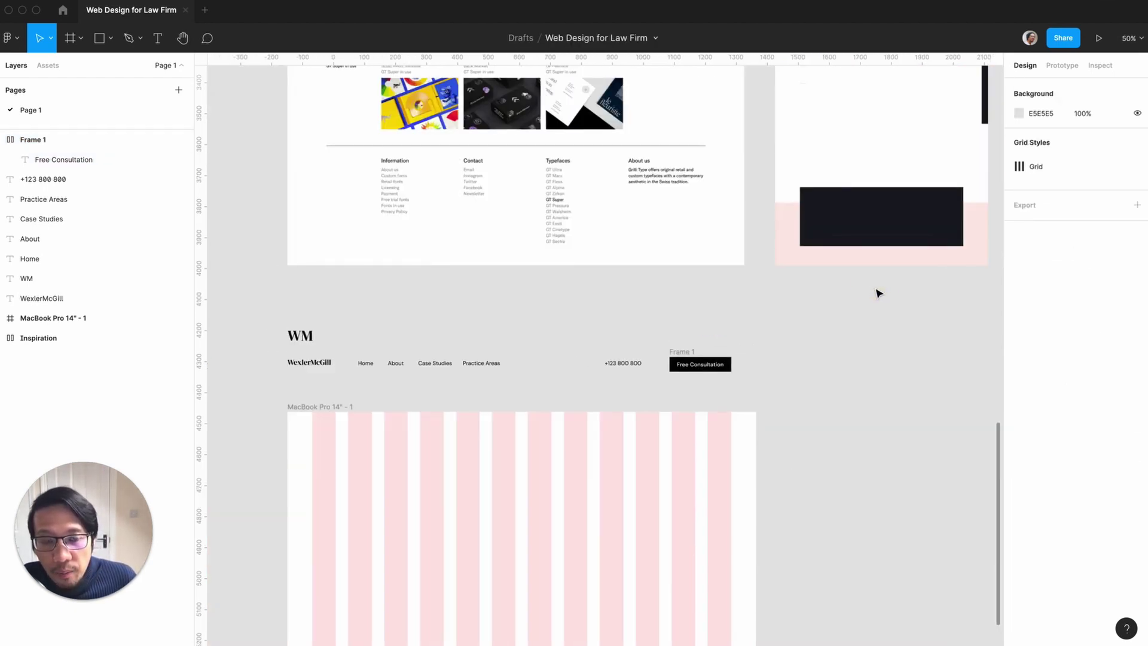
key("plus")
left_click(767, 355)
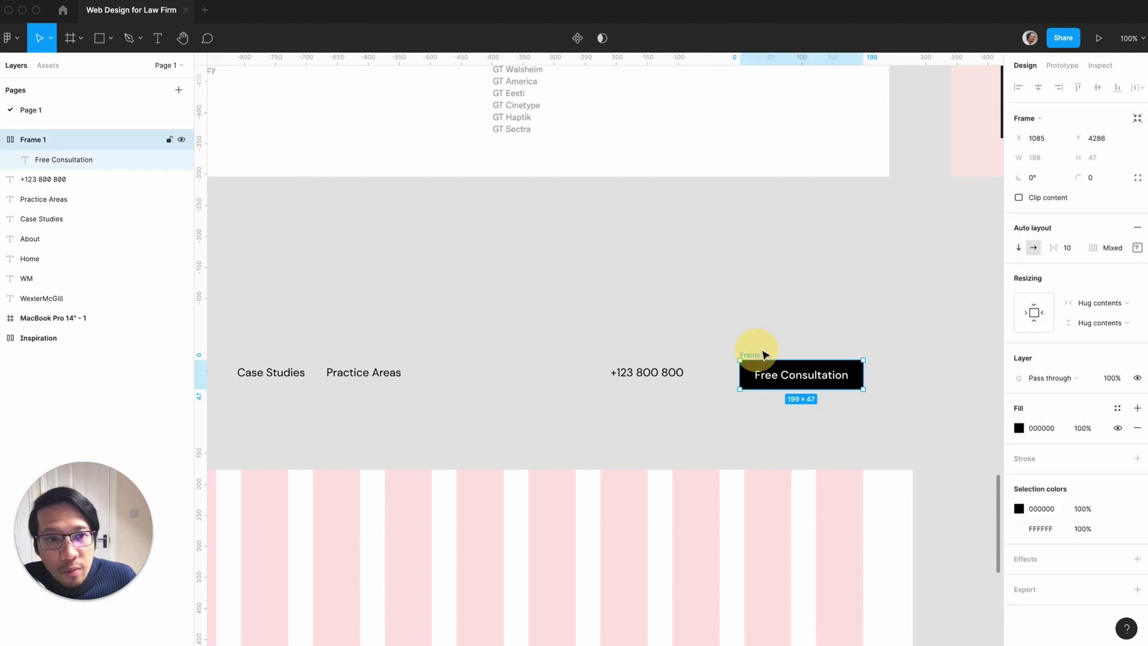
left_click(1100, 179)
type("4")
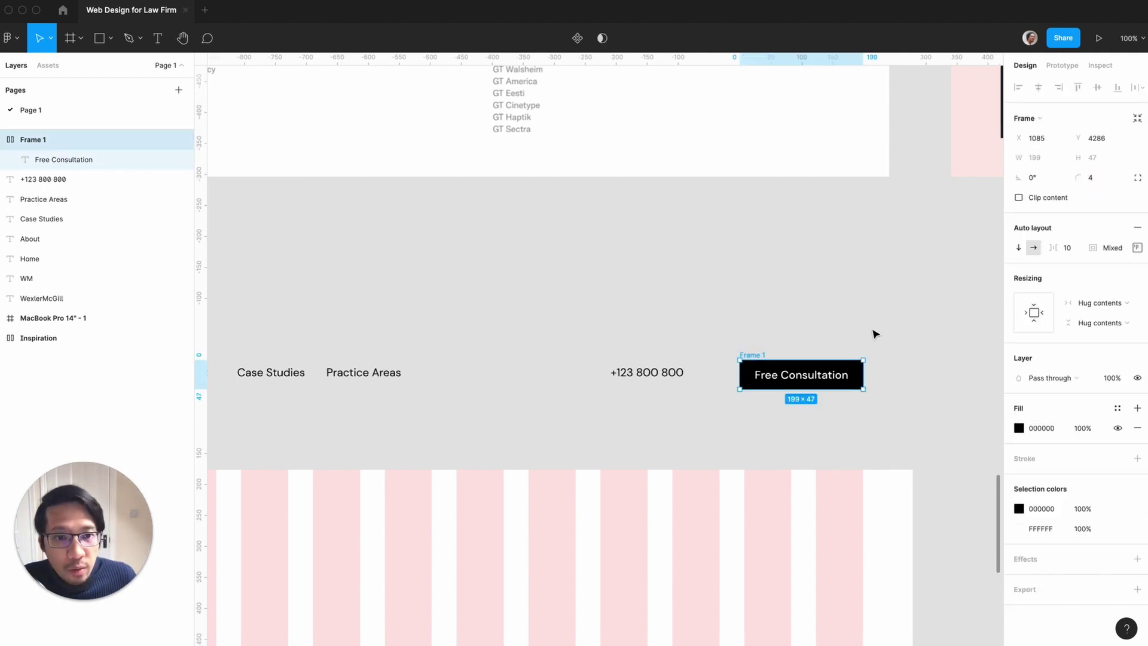
left_click(886, 318)
Nudge the WM wordmark up slightly, then select all the nav bar items
key("minus")
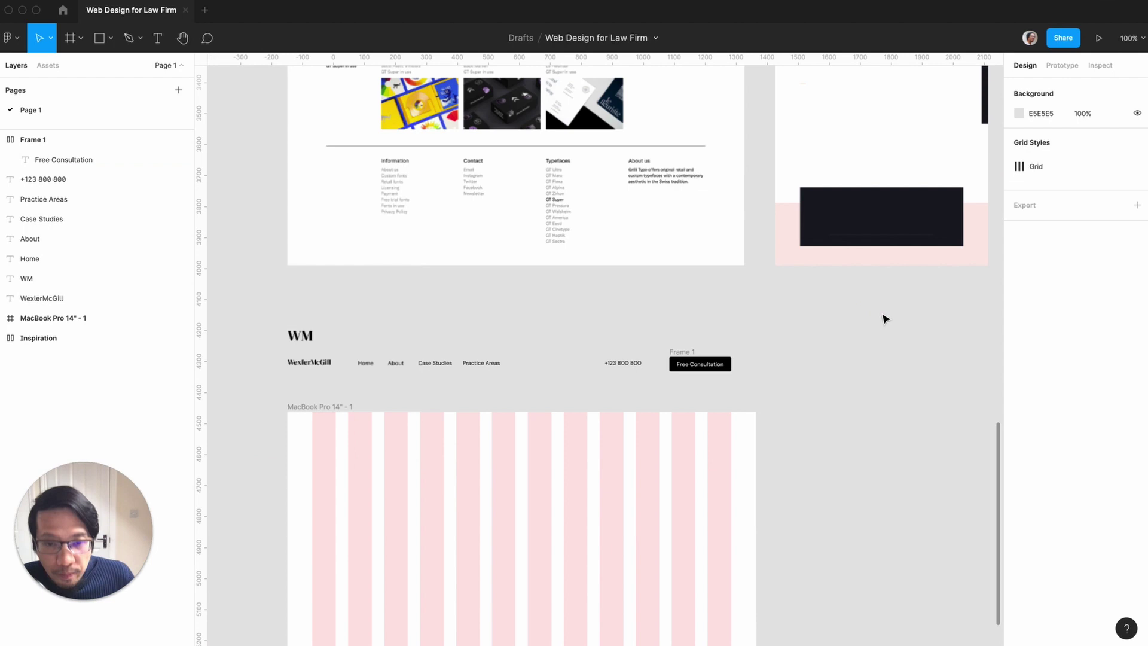
key("plus")
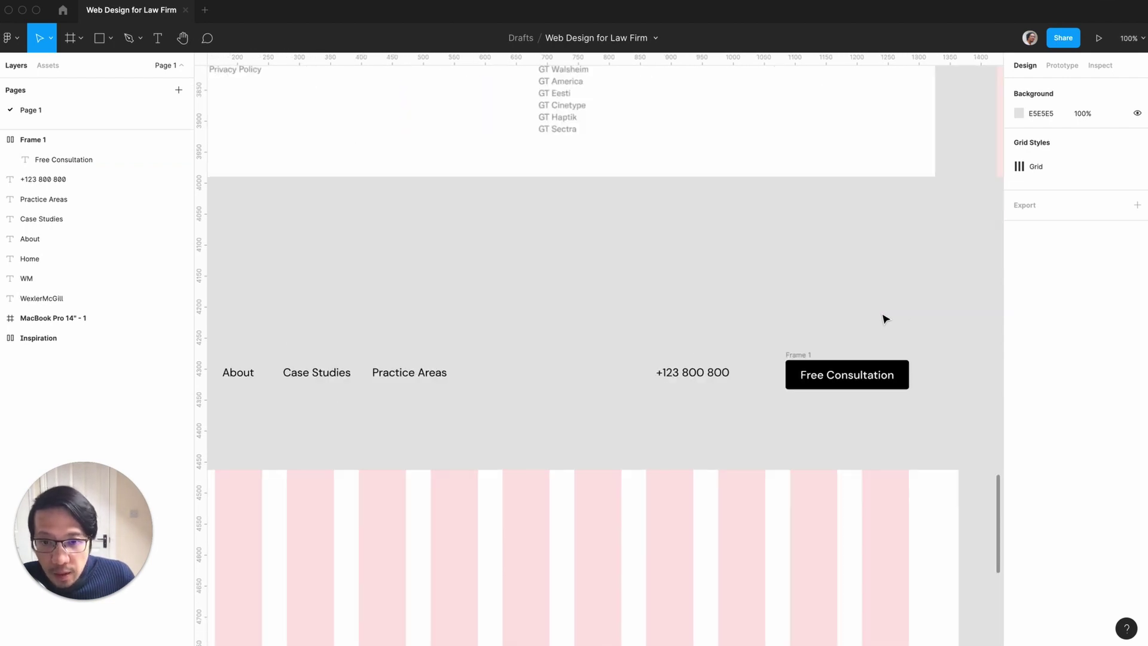
key("plus")
key("minus")
key("minus")
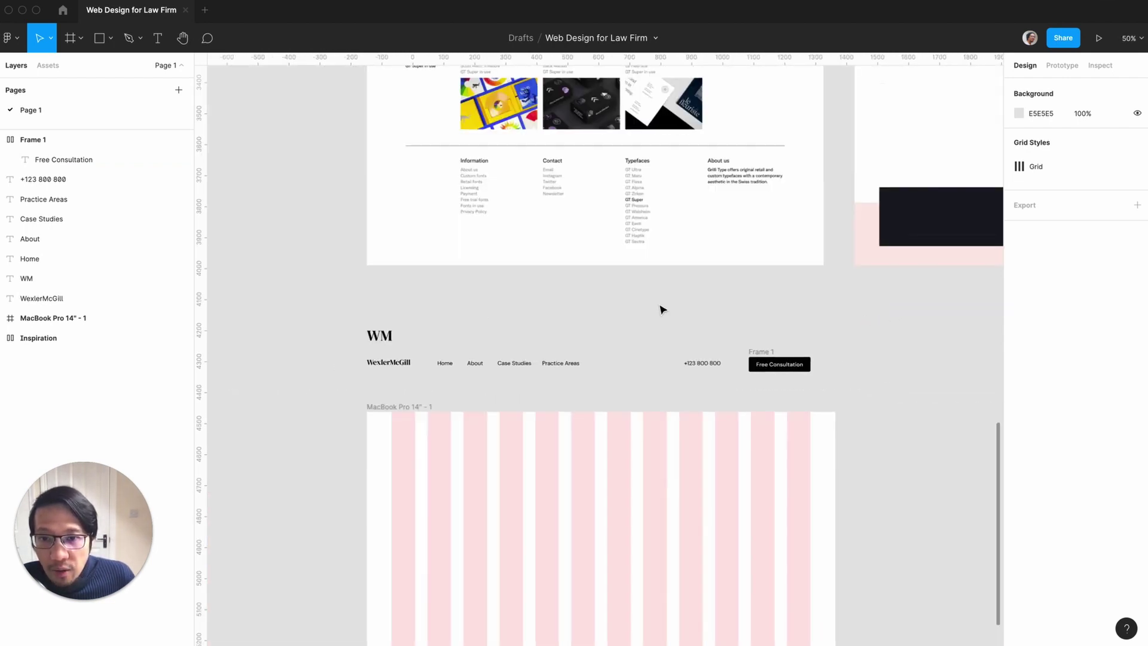
left_click_drag(384, 336, 385, 311)
left_click(566, 329)
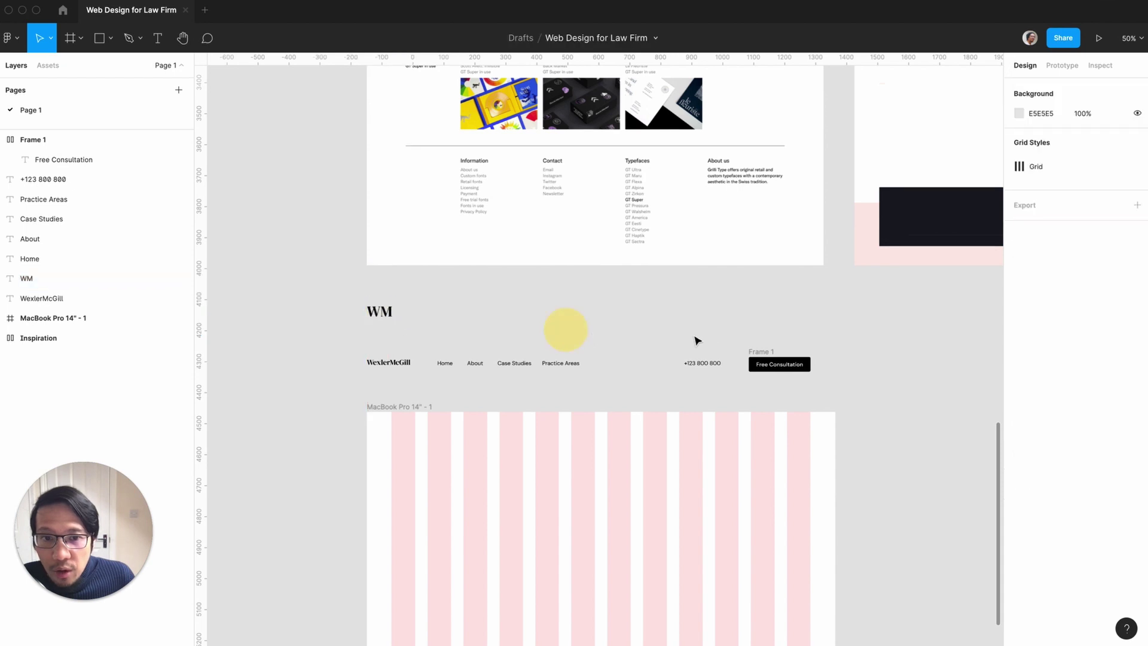
left_click_drag(852, 347, 394, 339)
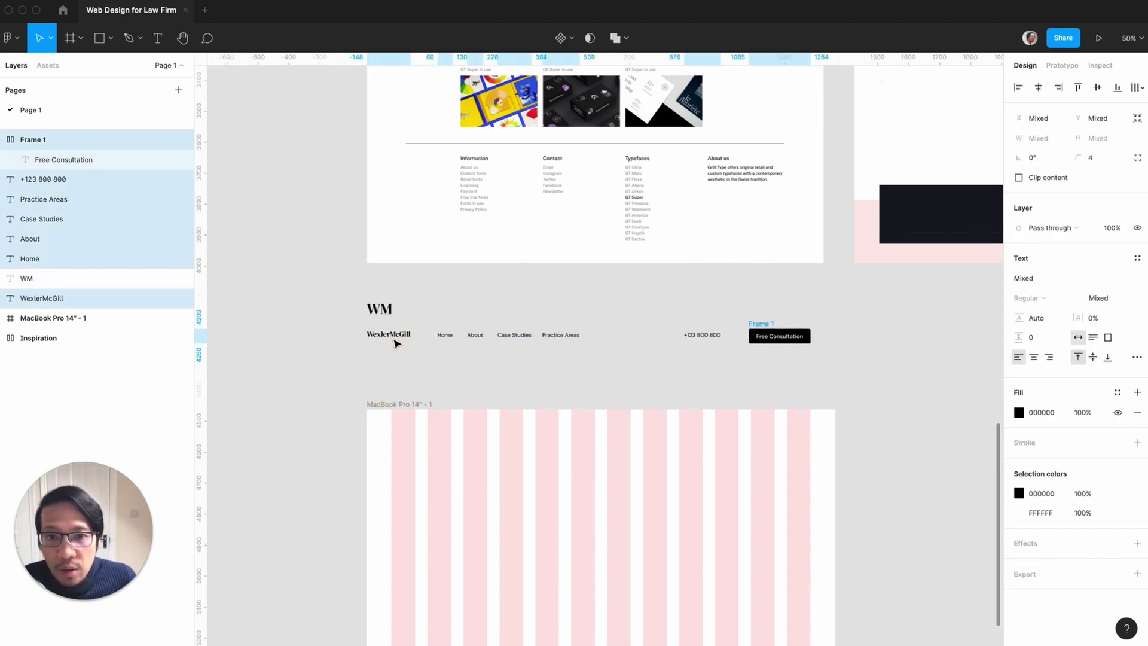
Duplicate the nav row, place the copy just below, and select its five text items
scroll(538, 367, "right", 3)
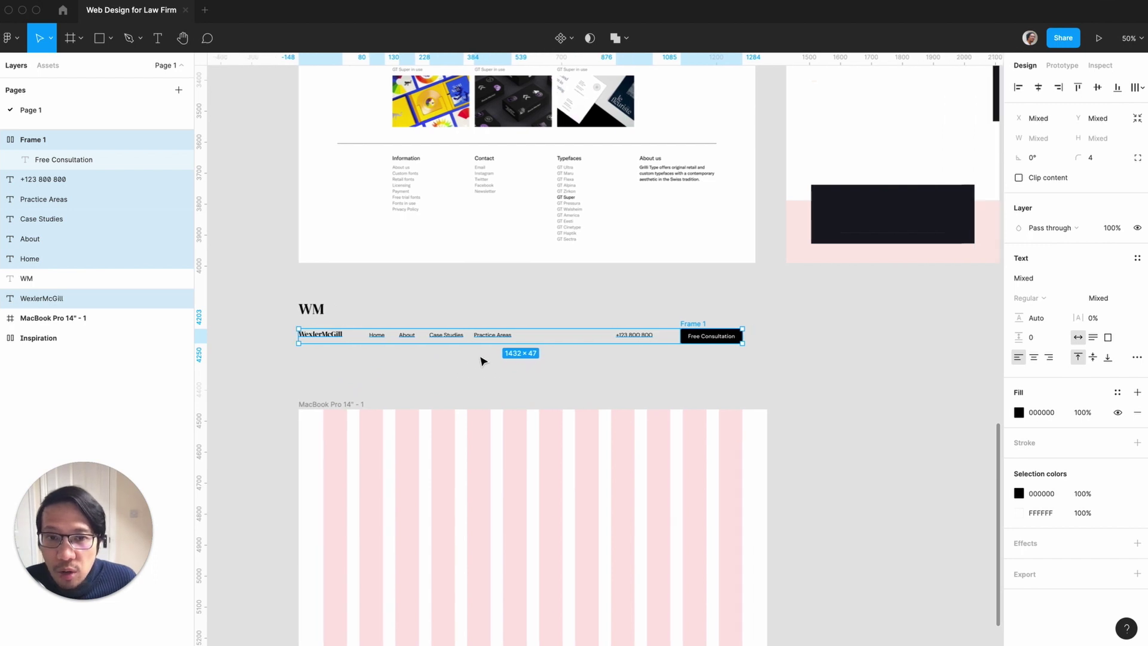
scroll(483, 361, "right", 3)
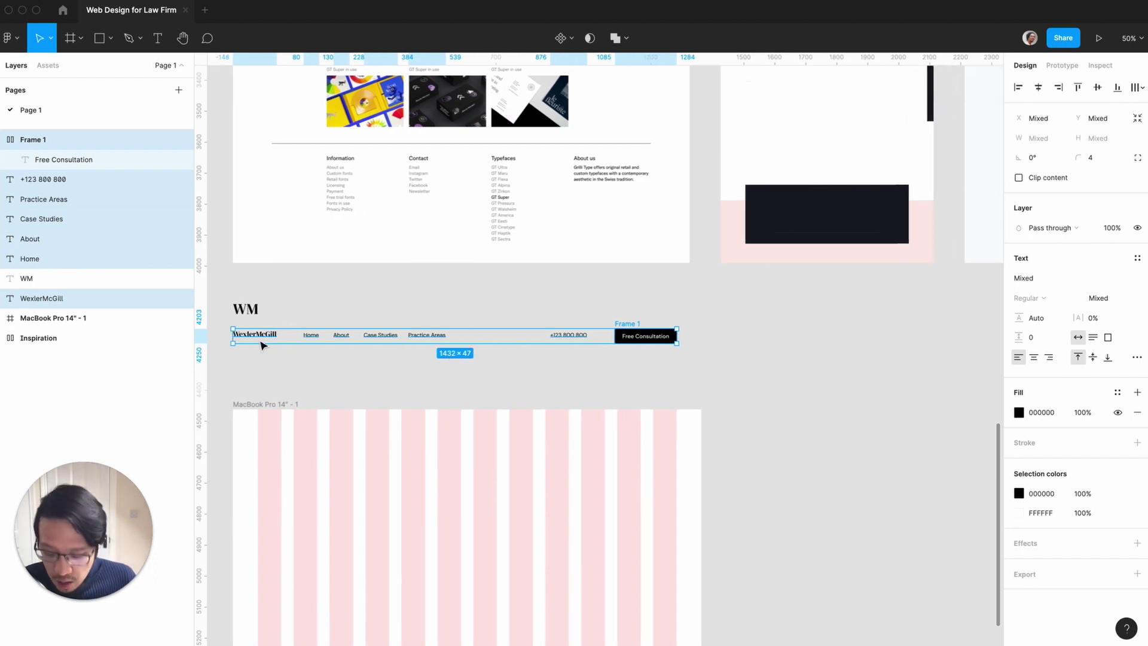
key("super+d")
left_click_drag(257, 337, 252, 362)
left_click(391, 380)
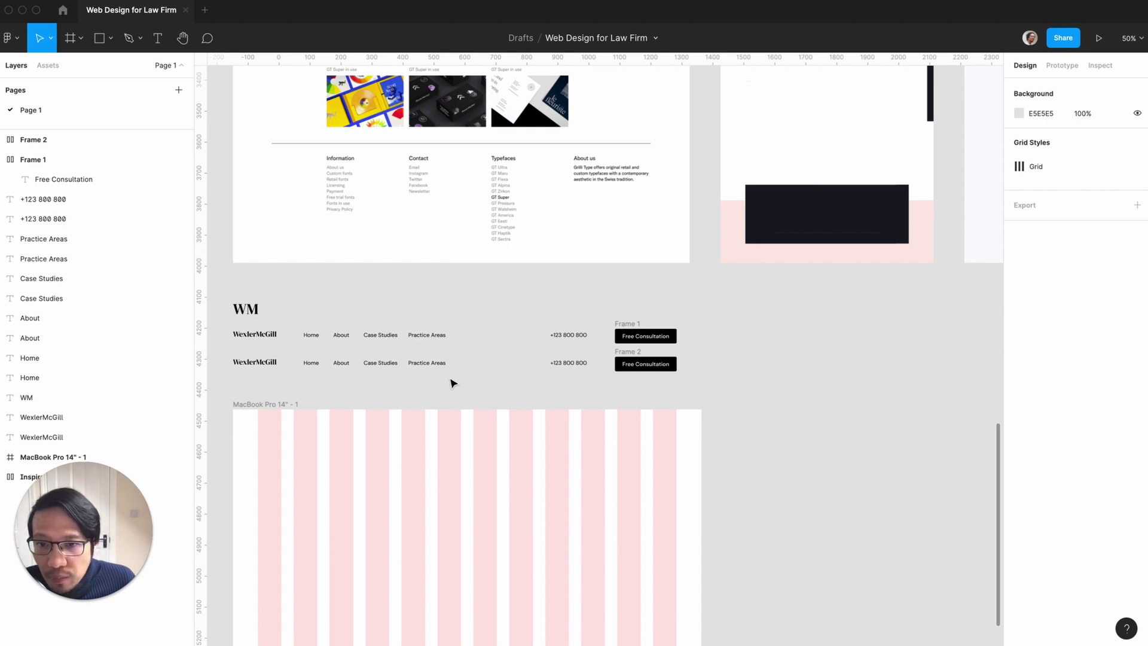
left_click_drag(454, 382, 239, 360)
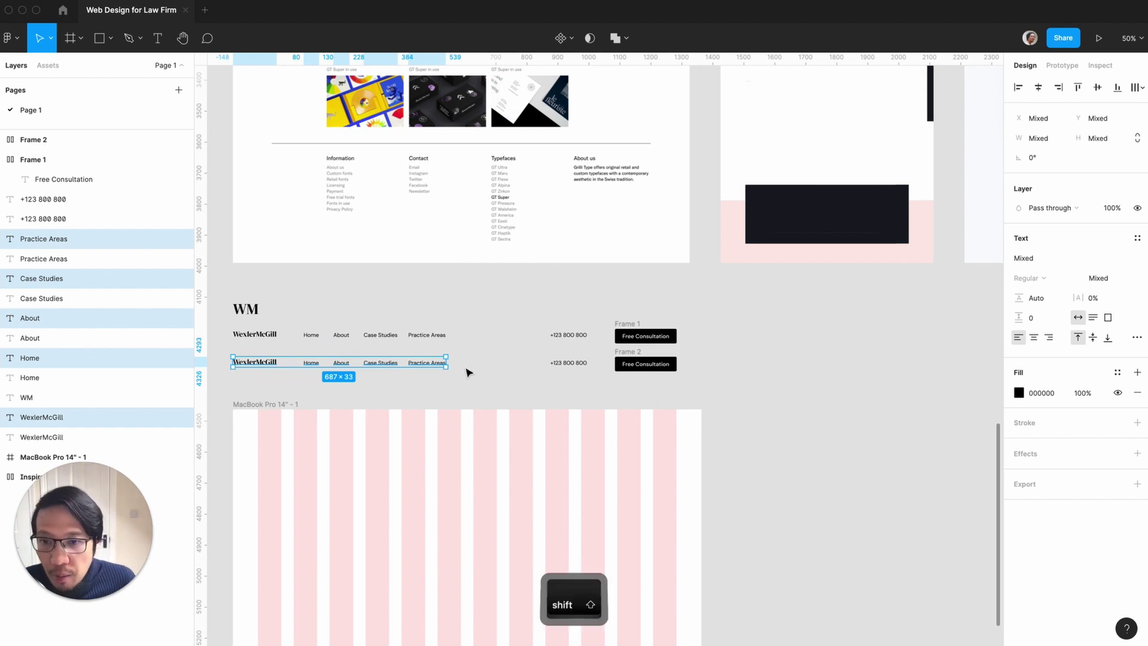
Wrap the wordmark and links in a vertically centred auto-layout row with 40 gap
key("shift+a")
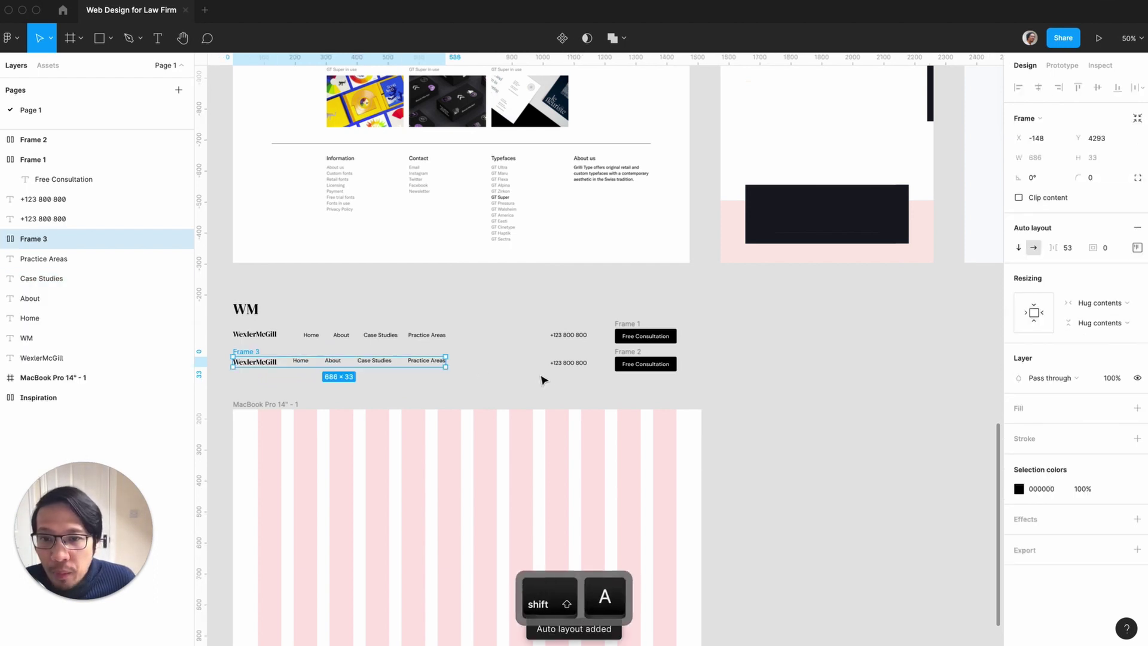
left_click(1137, 246)
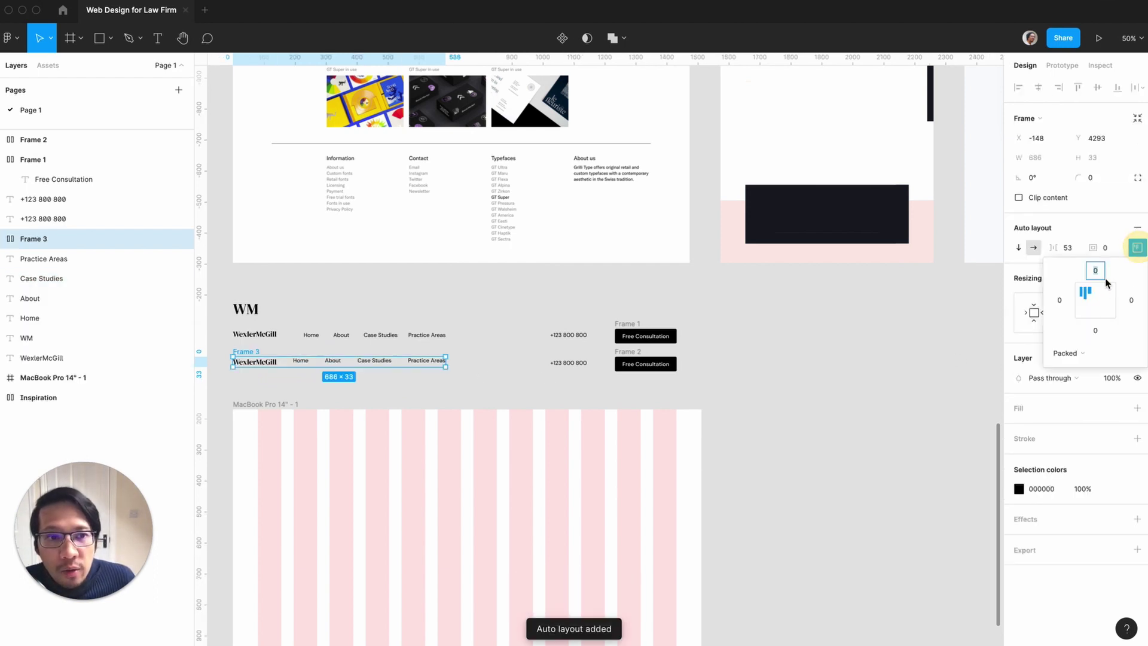
left_click(1081, 300)
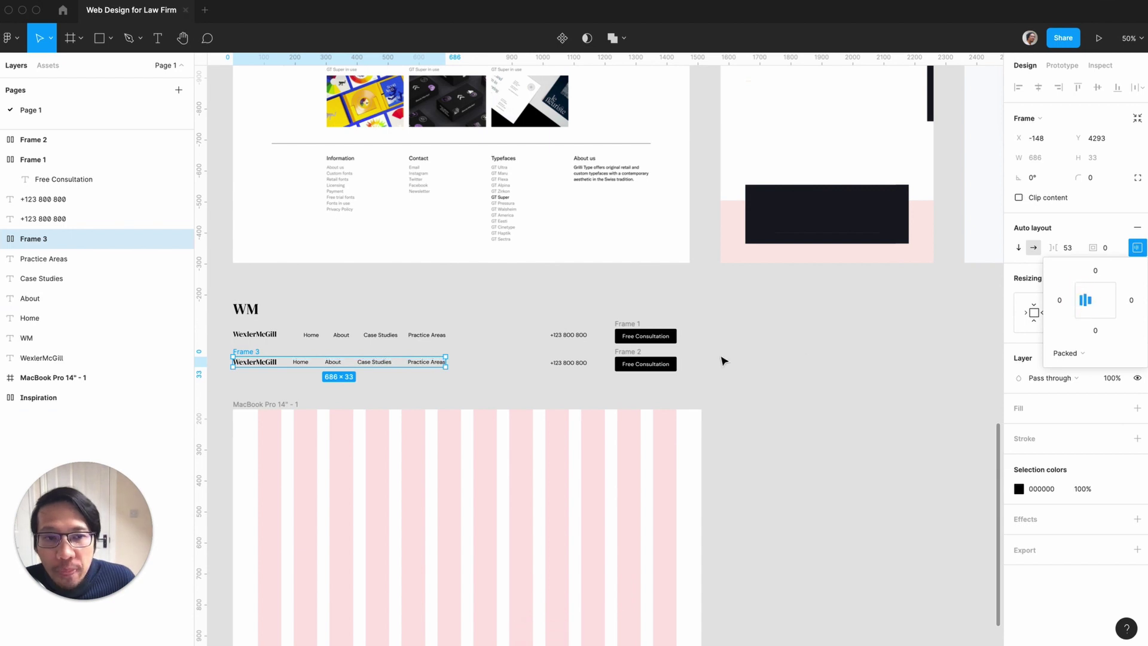
left_click(1067, 247)
type("40")
key("Return")
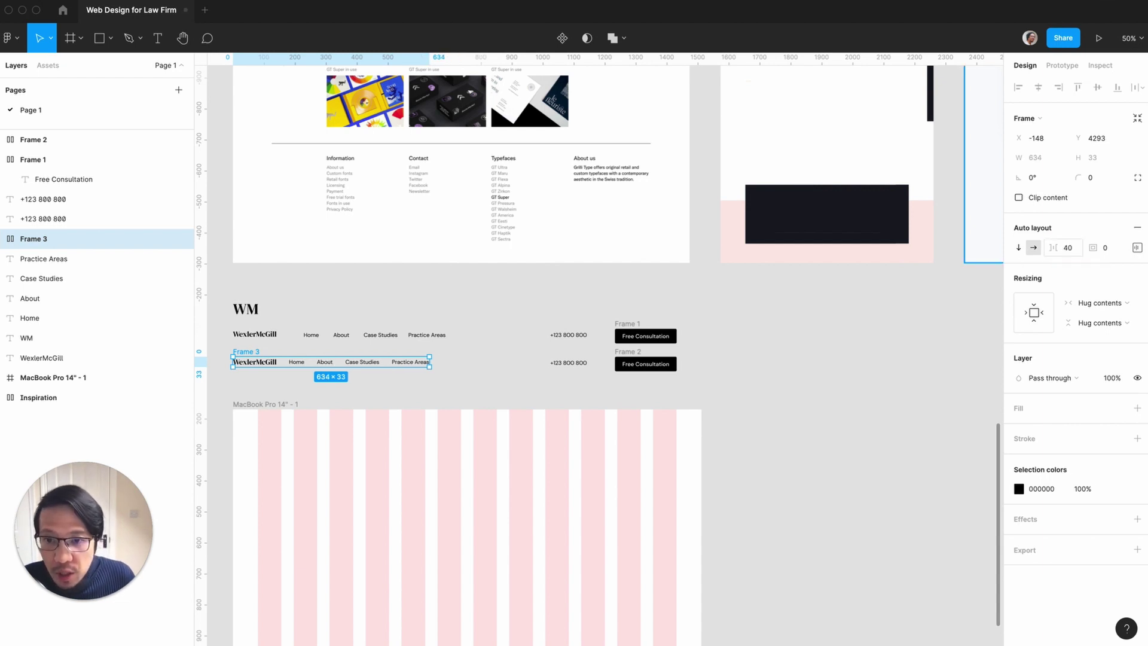
left_click(720, 369)
Wrap the phone number and Free Consultation button in a centred auto-layout row, gap 40
left_click_drag(643, 389, 538, 354)
key("shift+a")
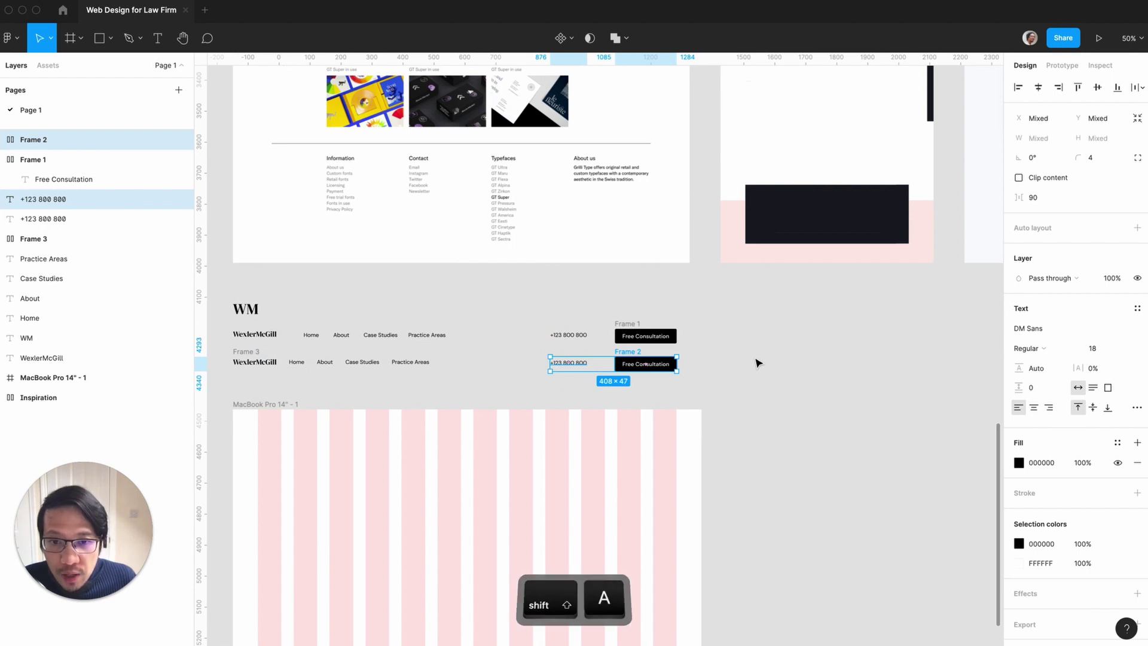
left_click(1137, 247)
left_click(1085, 300)
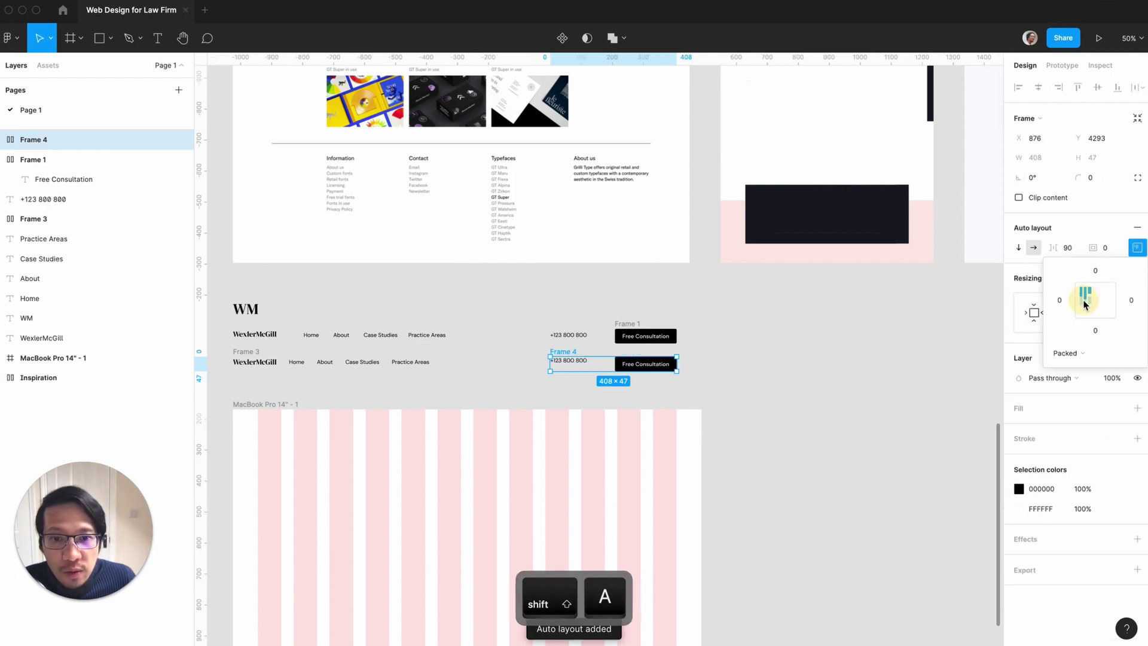
left_click(1070, 248)
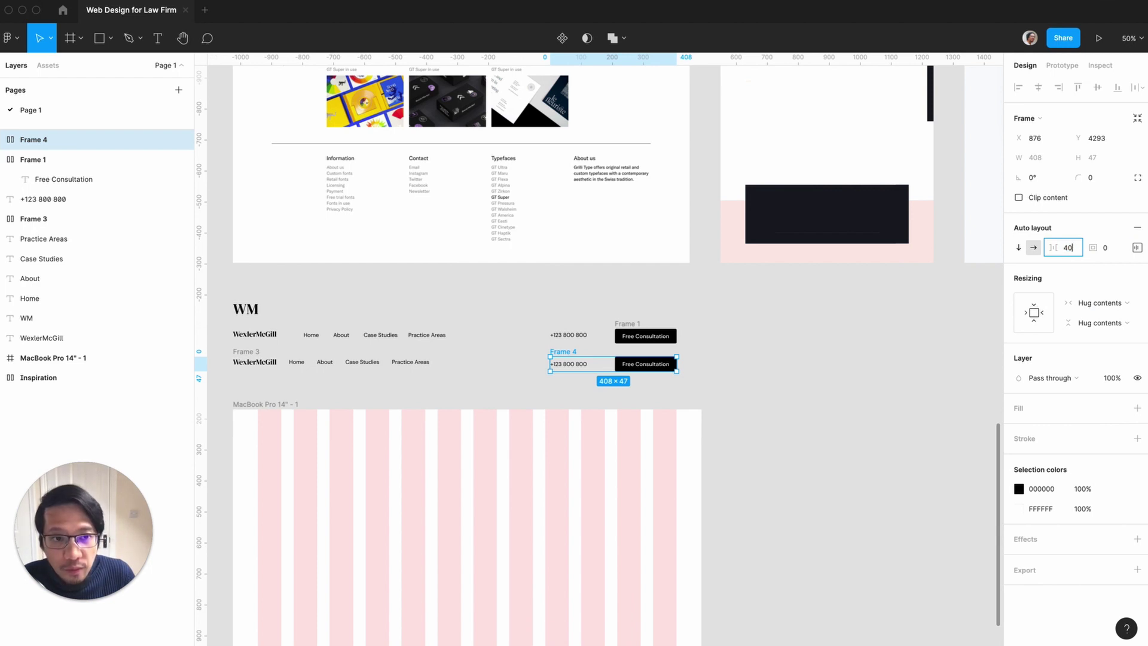
type("40")
key("Return")
left_click(798, 376)
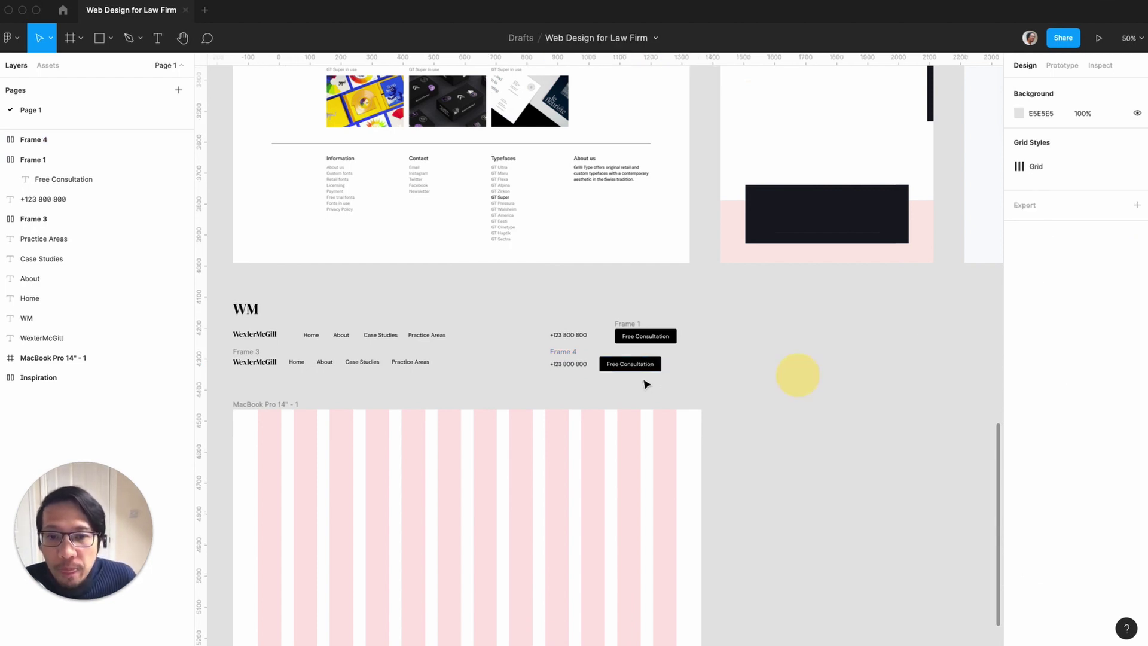
Wrap Frame 3 and Frame 4 in auto-layout Frame 5 with space-between and vertical centring
left_click(381, 363)
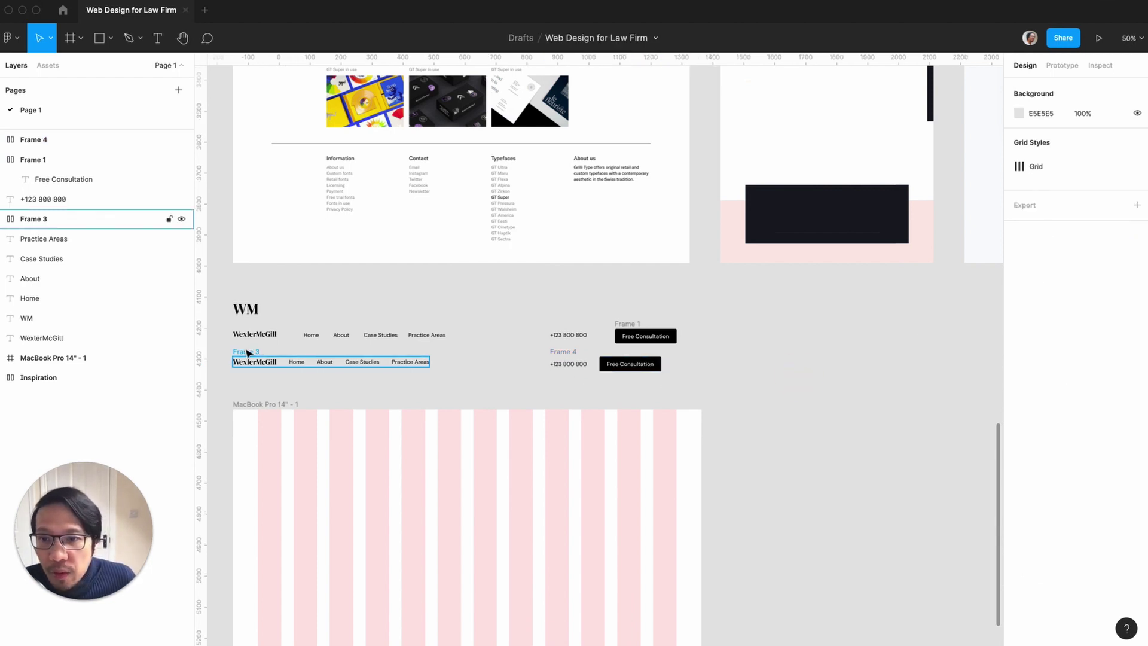
left_click(562, 357, "shift")
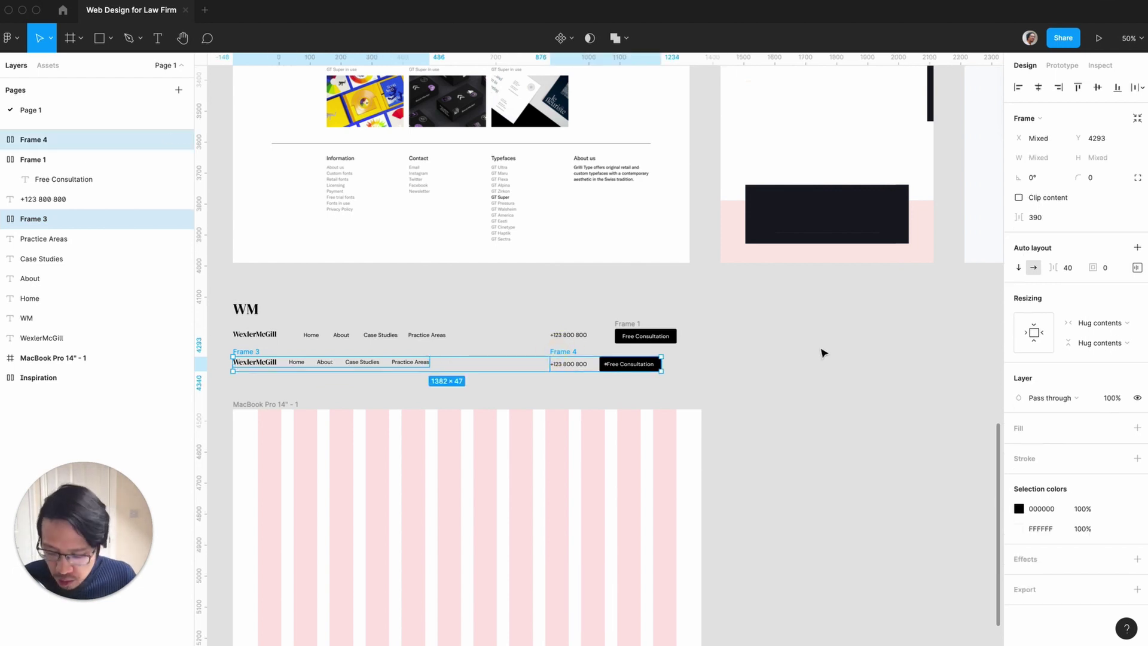
key("shift+a")
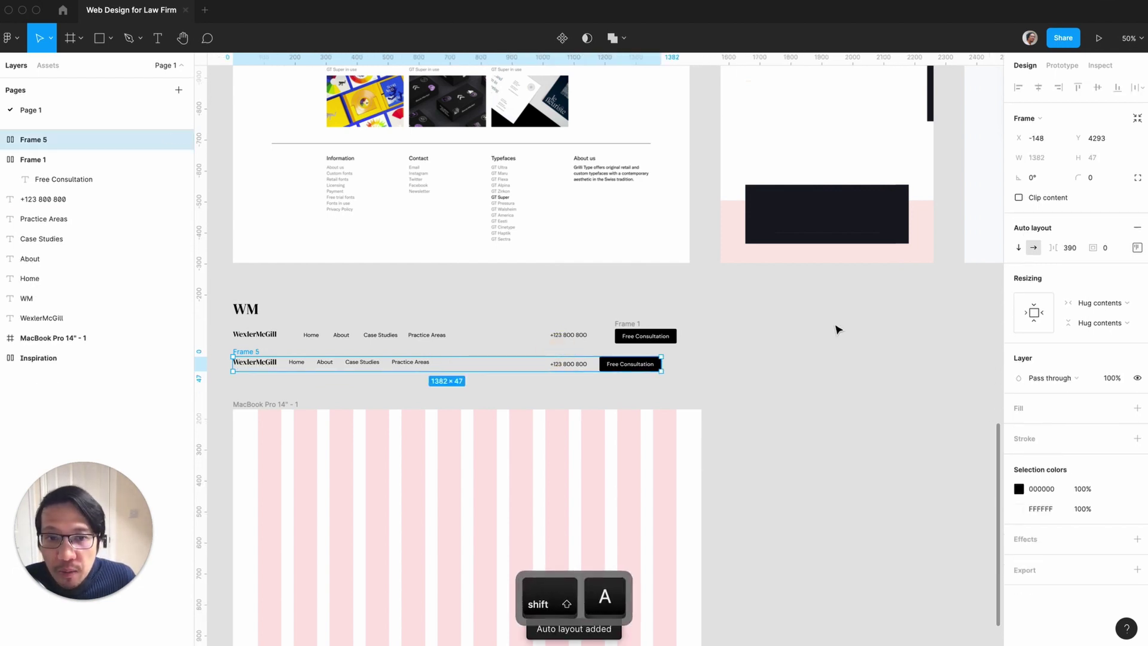
left_click(1137, 247)
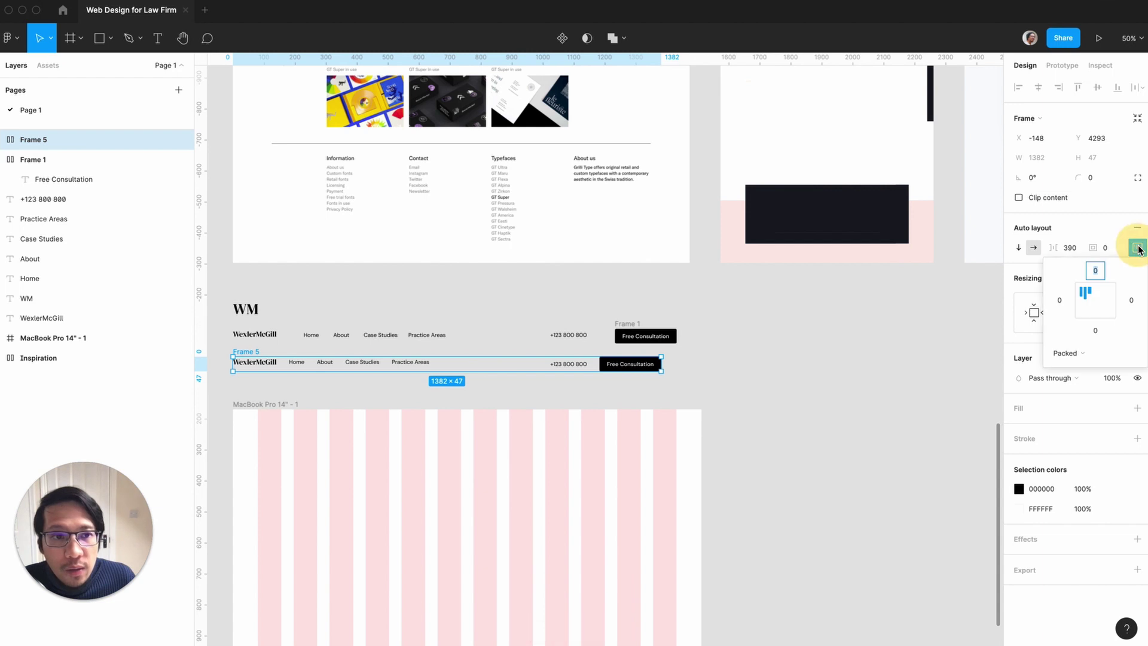
left_click(1070, 353)
left_click(1072, 365)
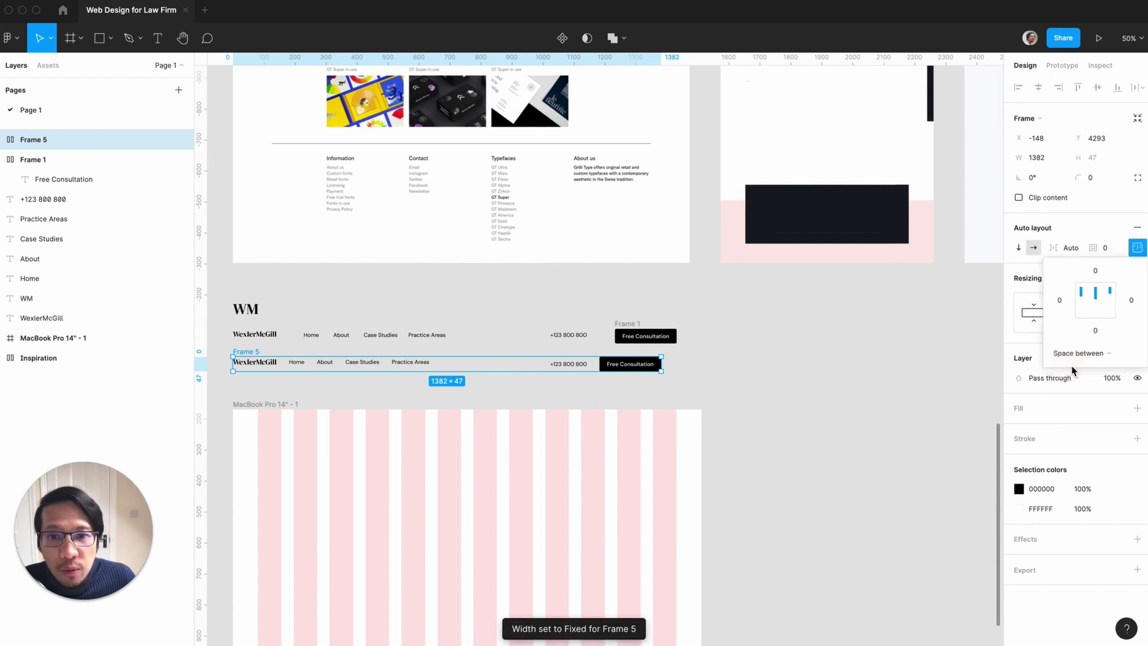
left_click(1137, 248)
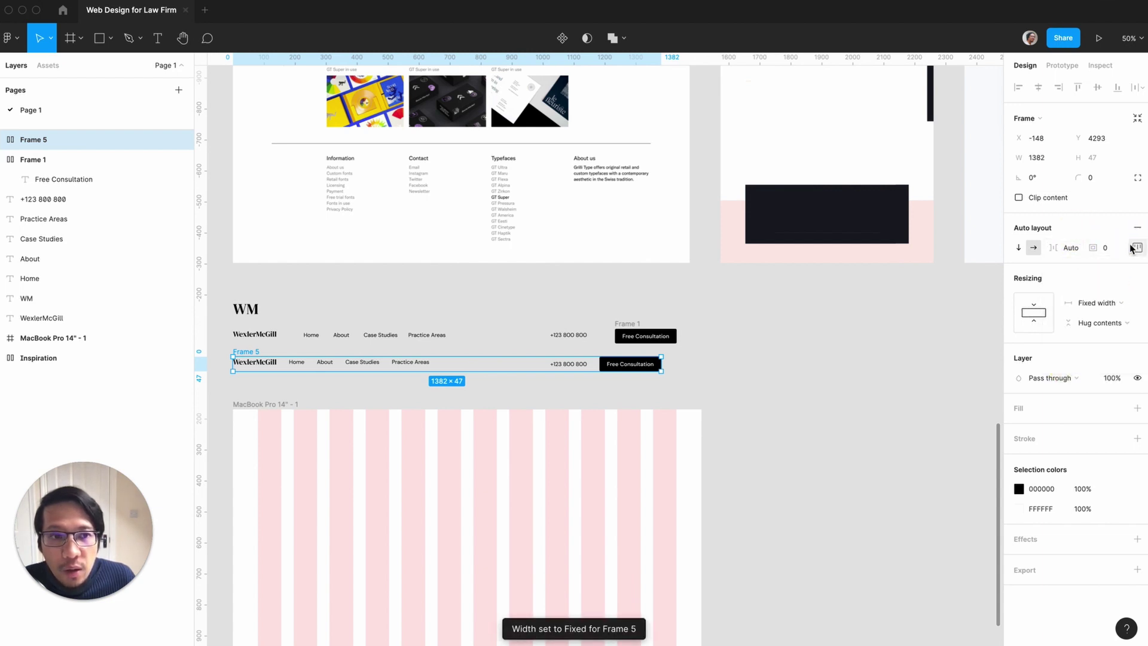
left_click(1137, 247)
left_click(1080, 300)
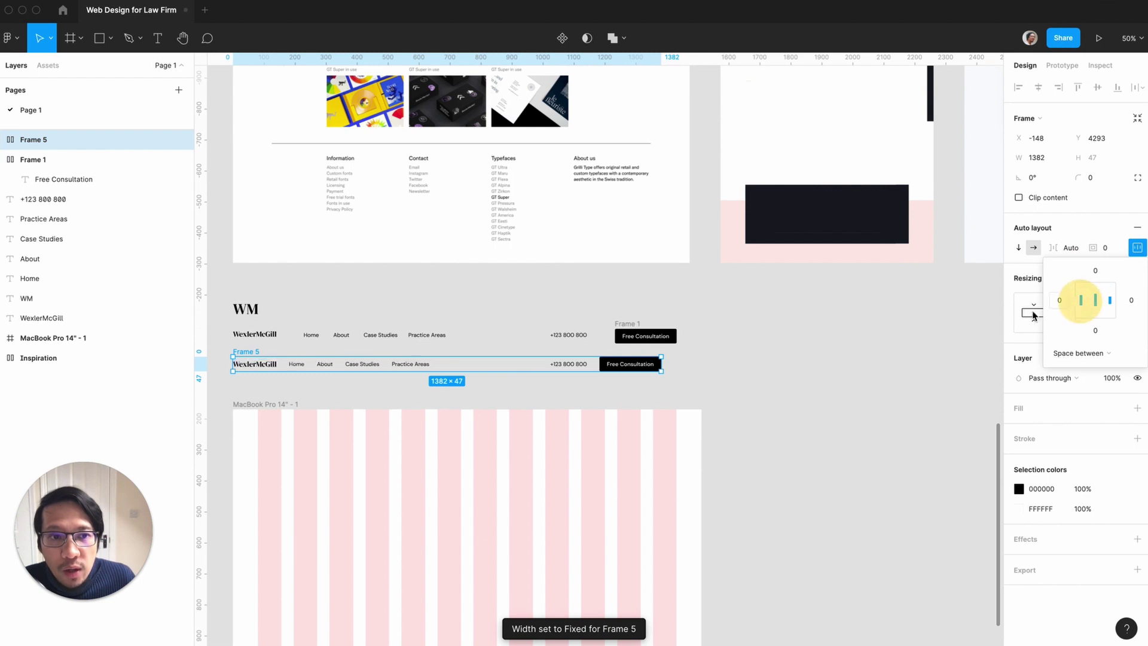
left_click(892, 359)
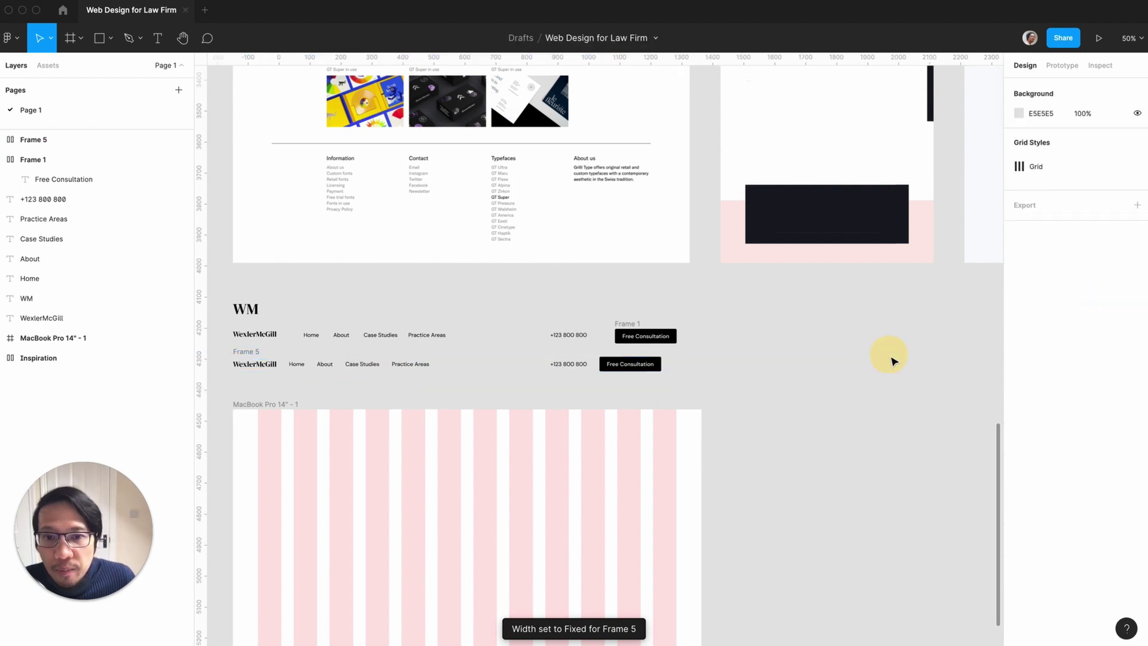
left_click(253, 351)
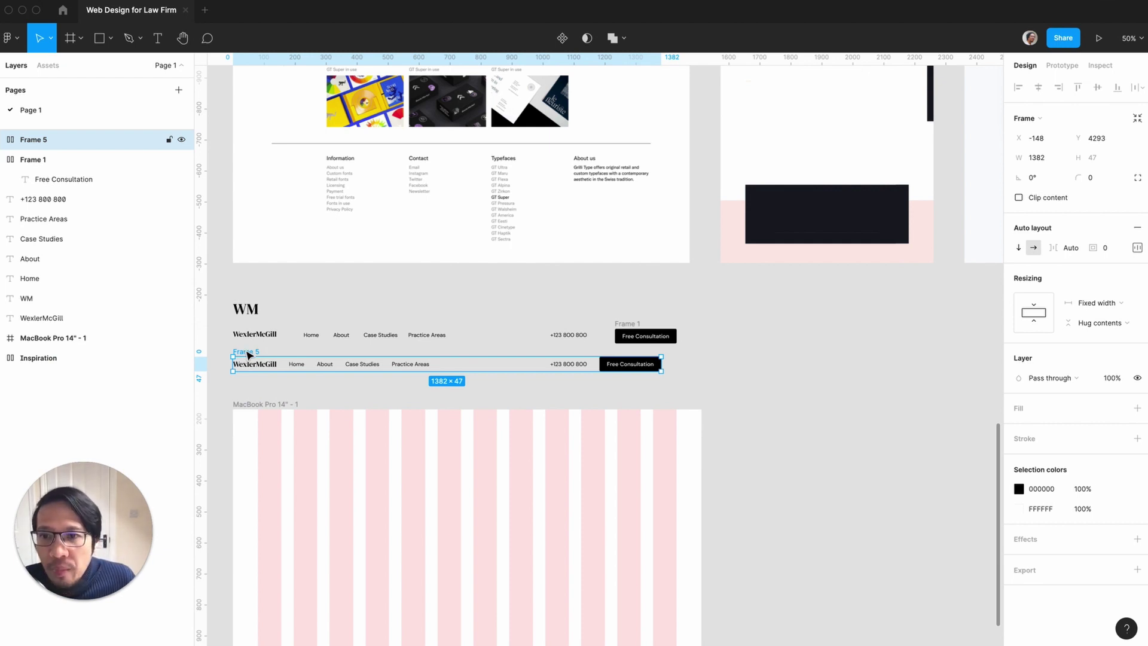
Move the Frame 5 nav bar into the MacBook Pro 14" - 1 frame
key("super+x")
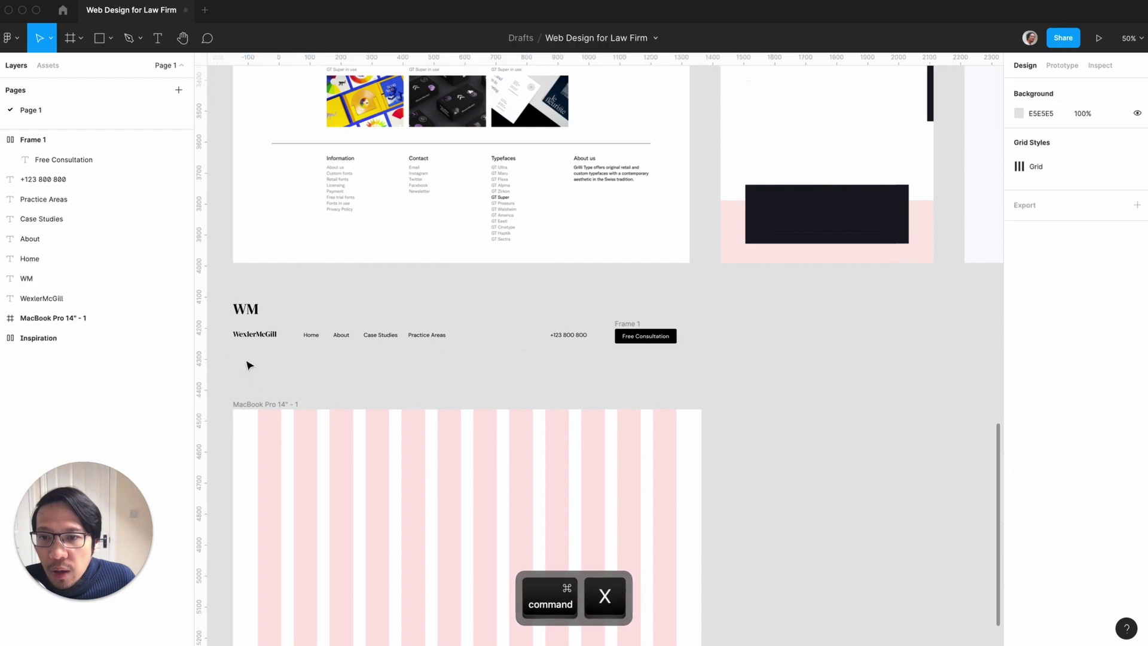
left_click(249, 405)
key("super+v")
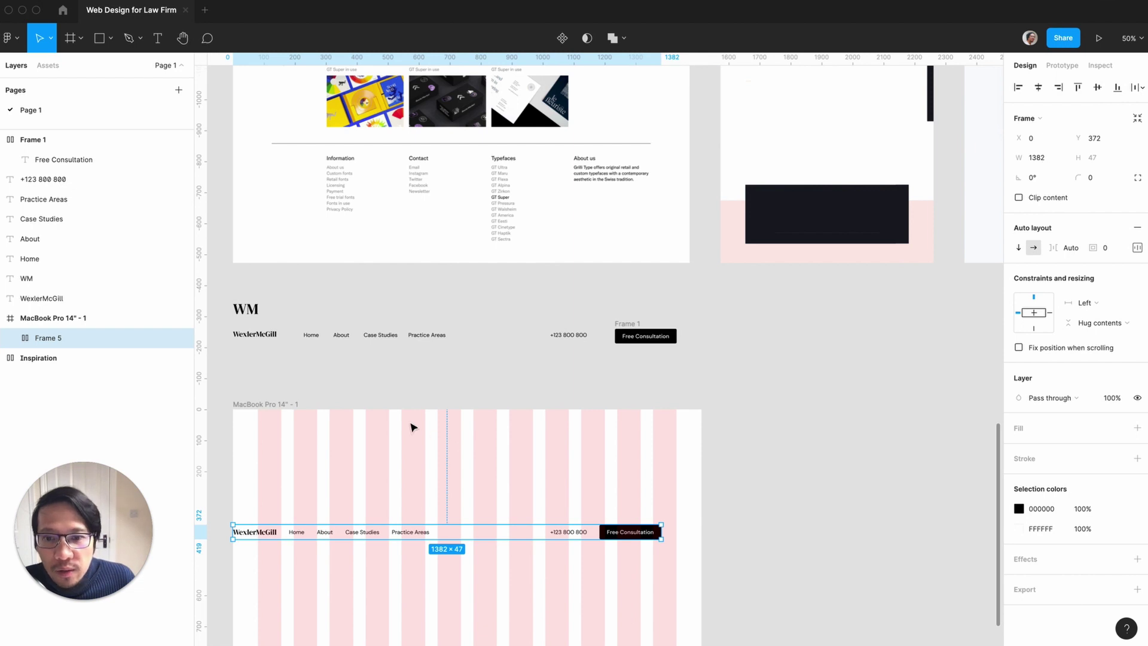
Set the nav bar's width to 1512 to match the MacBook frame
left_click(256, 405)
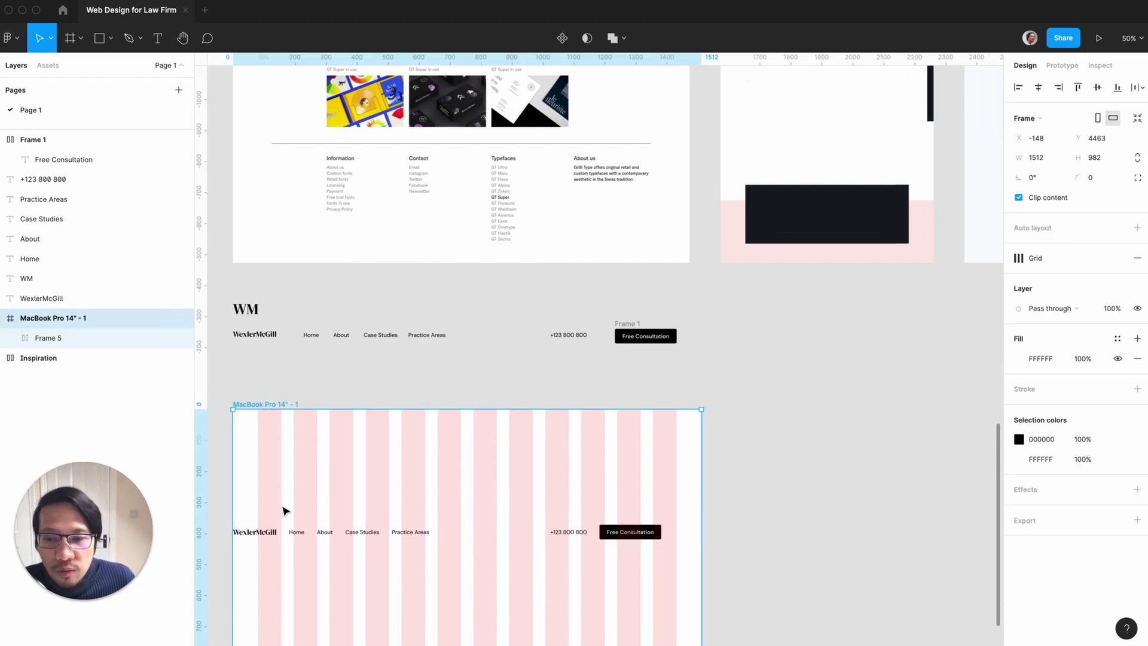
left_click(259, 534)
left_click(1051, 160)
double_click(1052, 160)
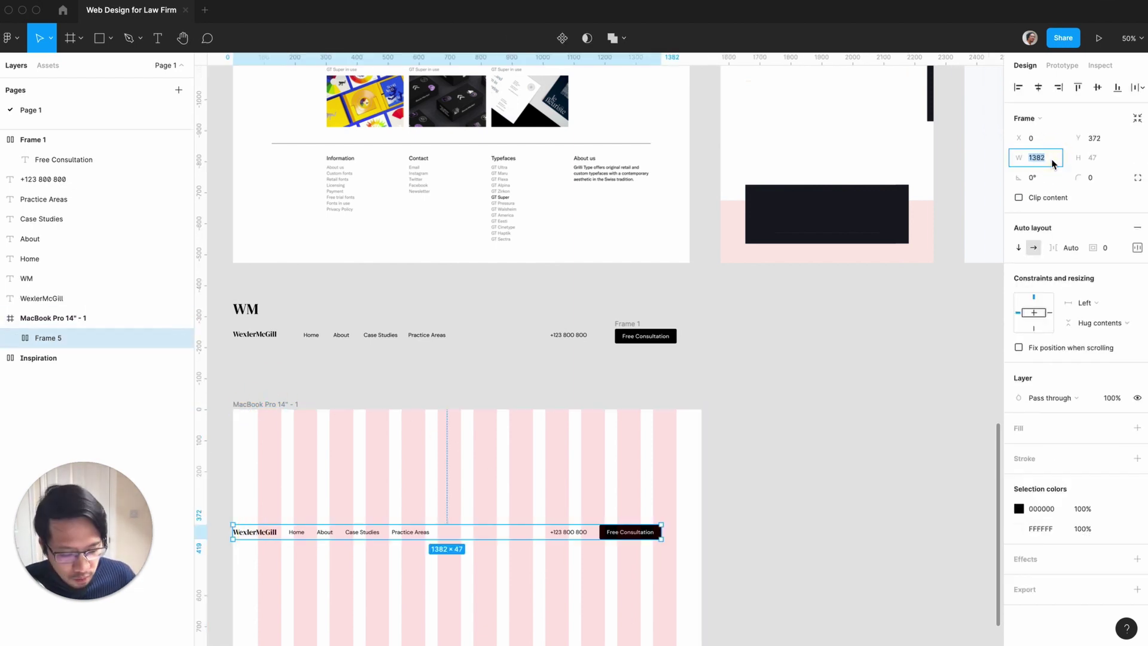
type("1512")
key("Return")
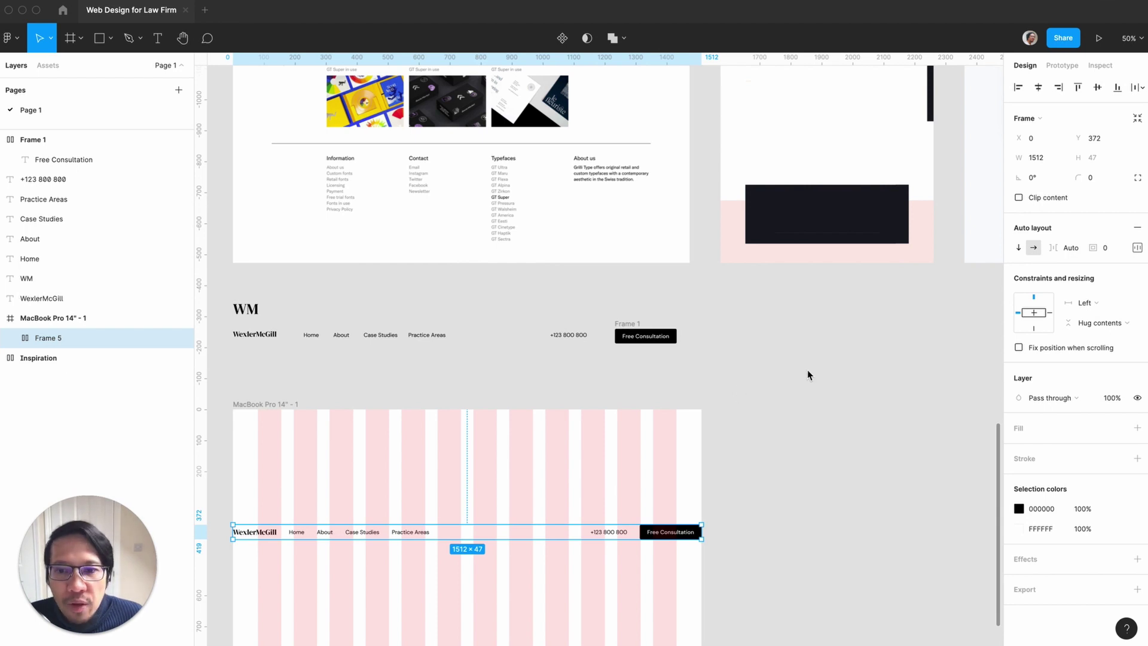
Set the nav bar's padding to 80 left/right and 40 top/bottom
left_click(878, 400)
left_click(543, 533)
left_click(1136, 248)
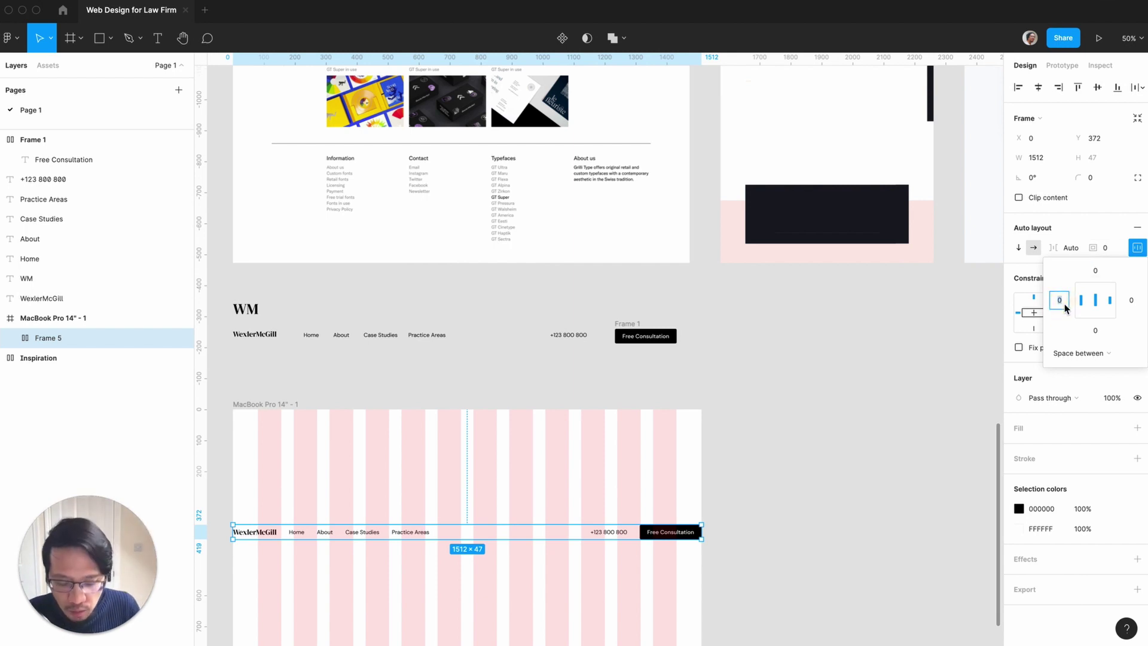
type("80")
key("Tab")
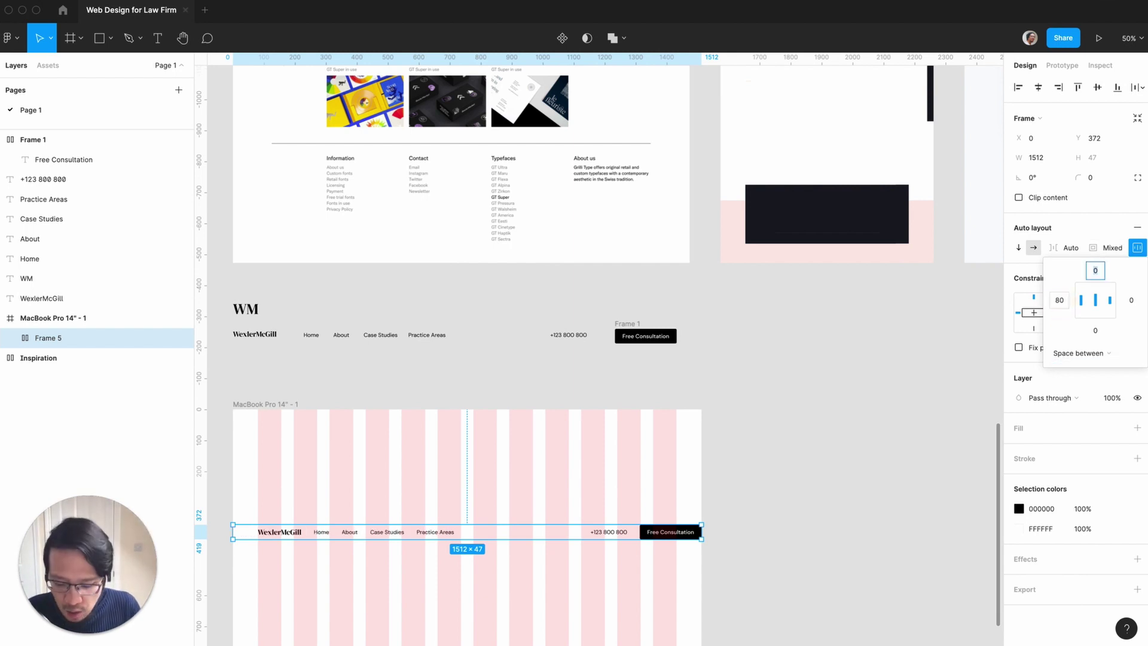
type("40")
key("Tab")
type("80")
key("Tab")
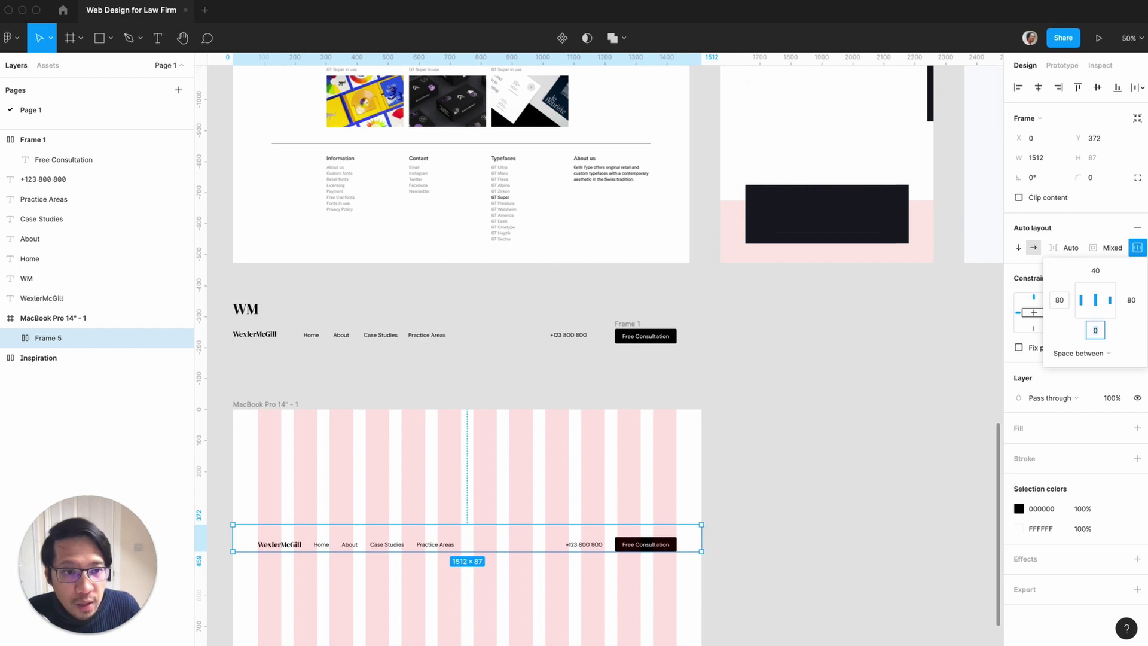
type("40")
key("Return")
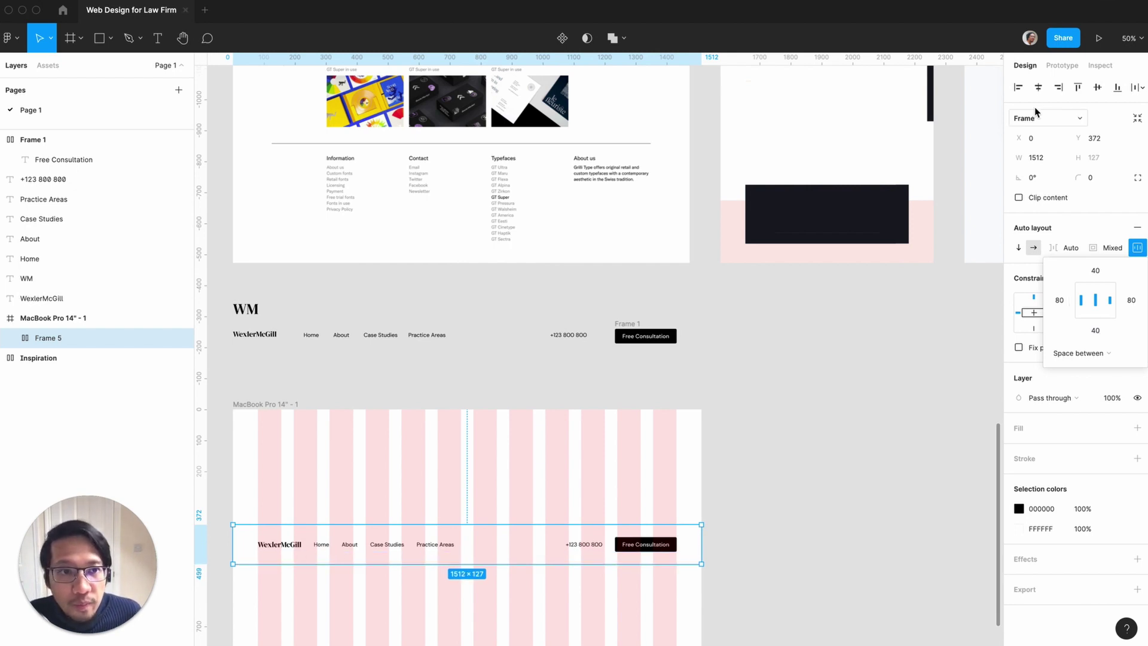
Align the nav bar to the top of the MacBook frame
left_click(1019, 88)
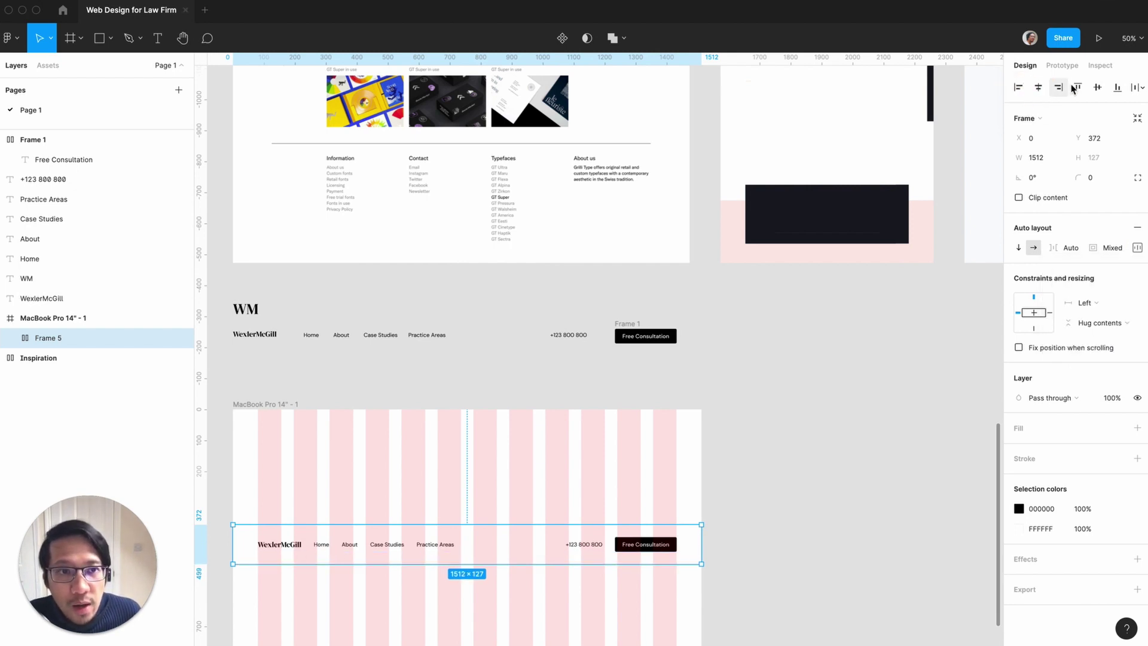
left_click(1078, 87)
left_click(856, 415)
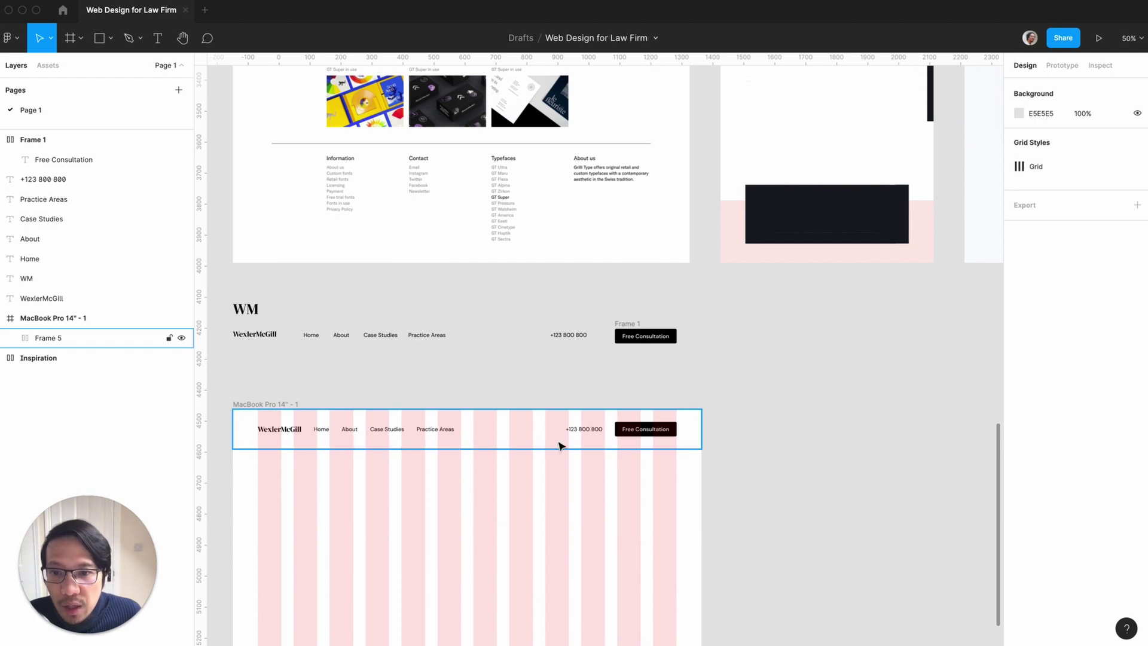
Give the WexlerMcGill wordmark a fixed 192 px width so Home starts on a grid column
scroll(561, 445, "up", 5, "ctrl")
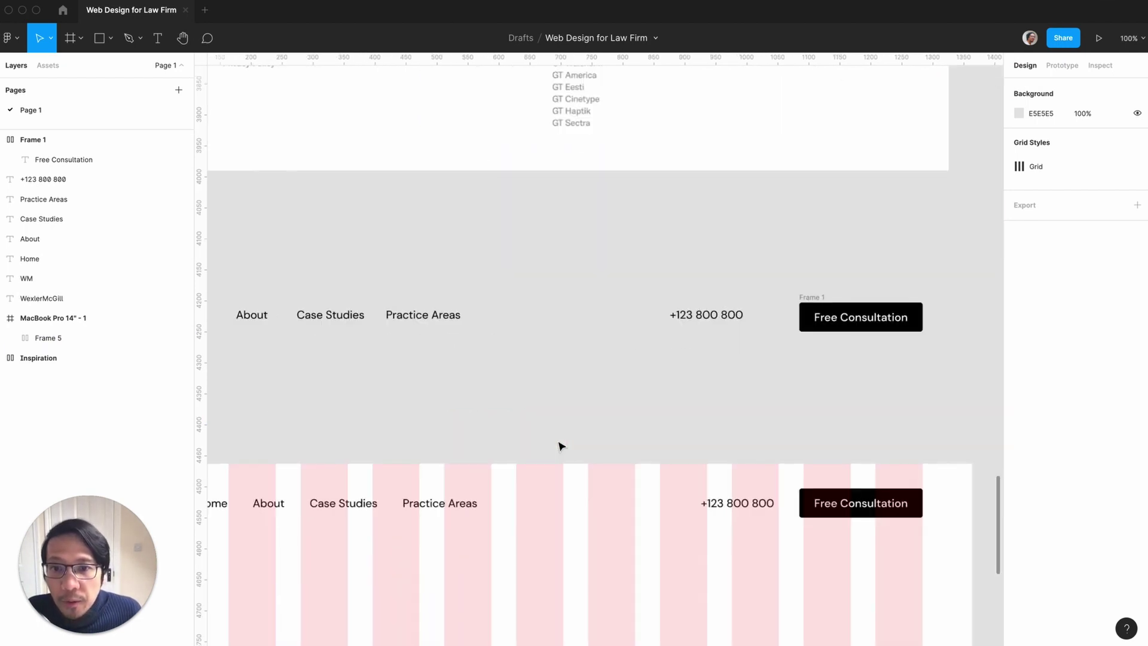
scroll(561, 446, "down", 2)
scroll(561, 445, "right", 8)
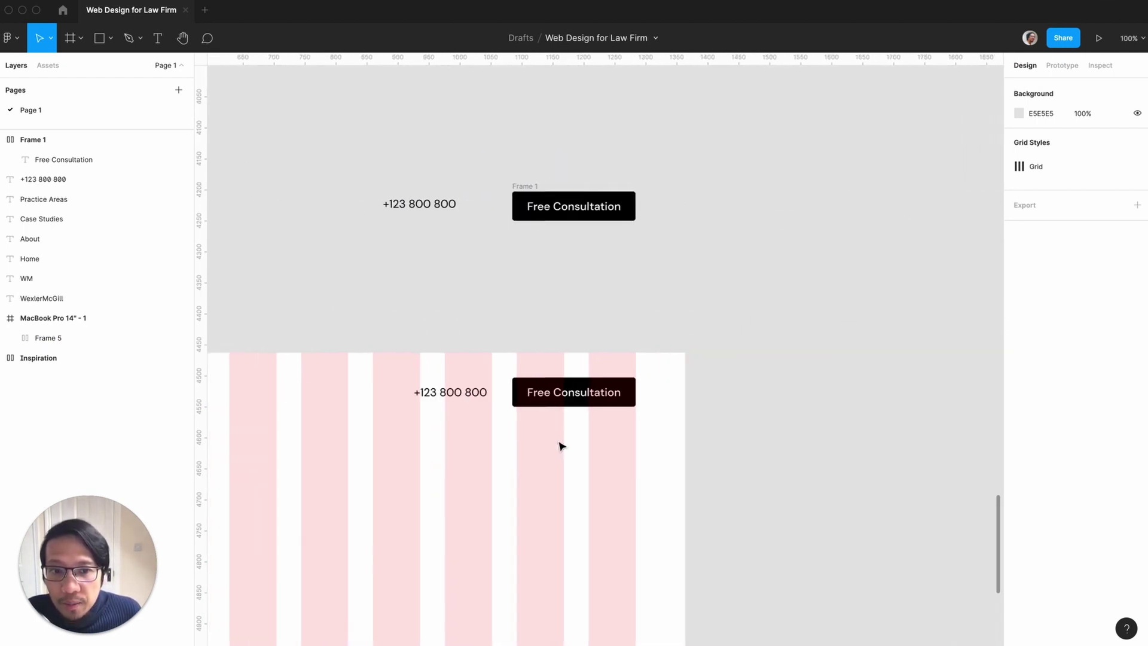
scroll(561, 445, "left", 8)
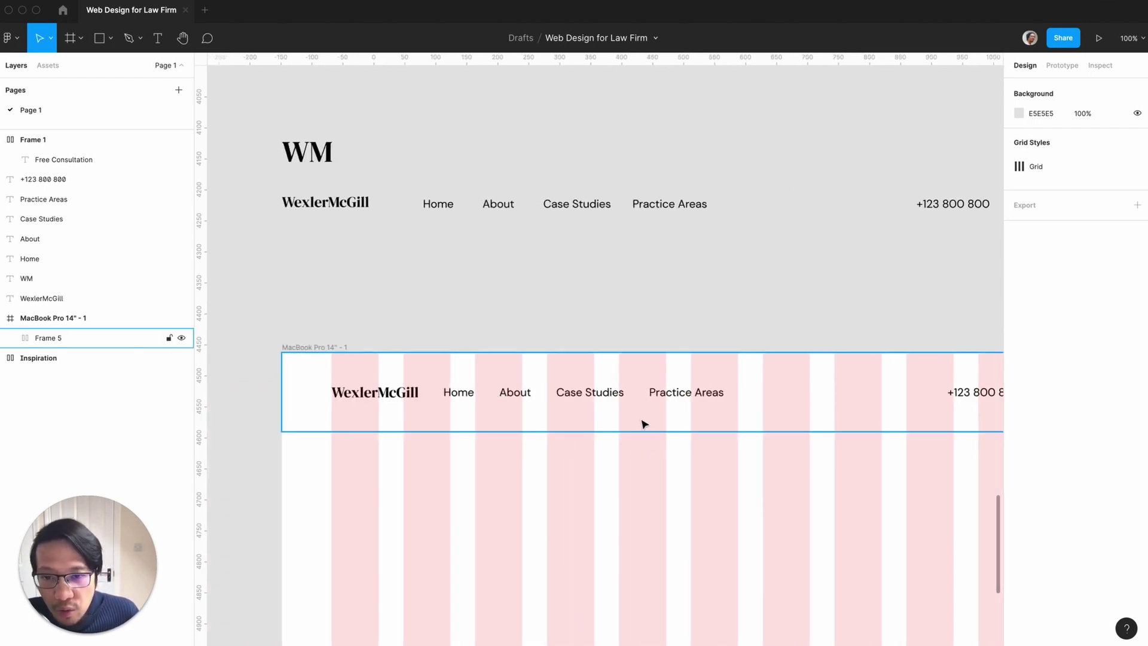
left_click(401, 394, "super")
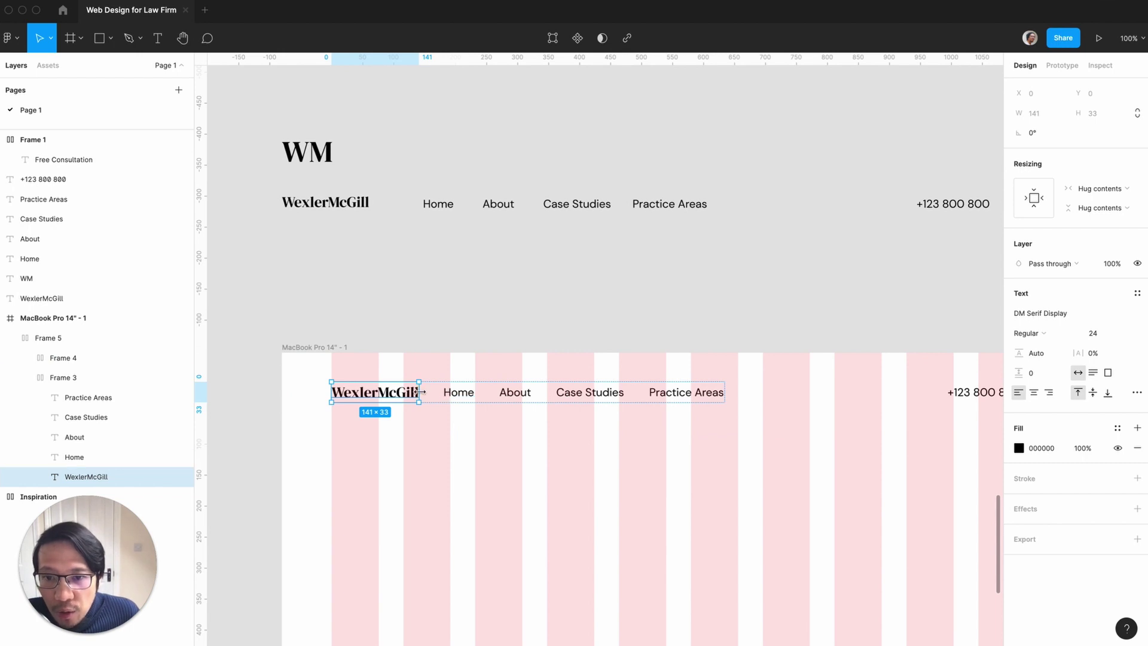
left_click_drag(418, 393, 449, 392)
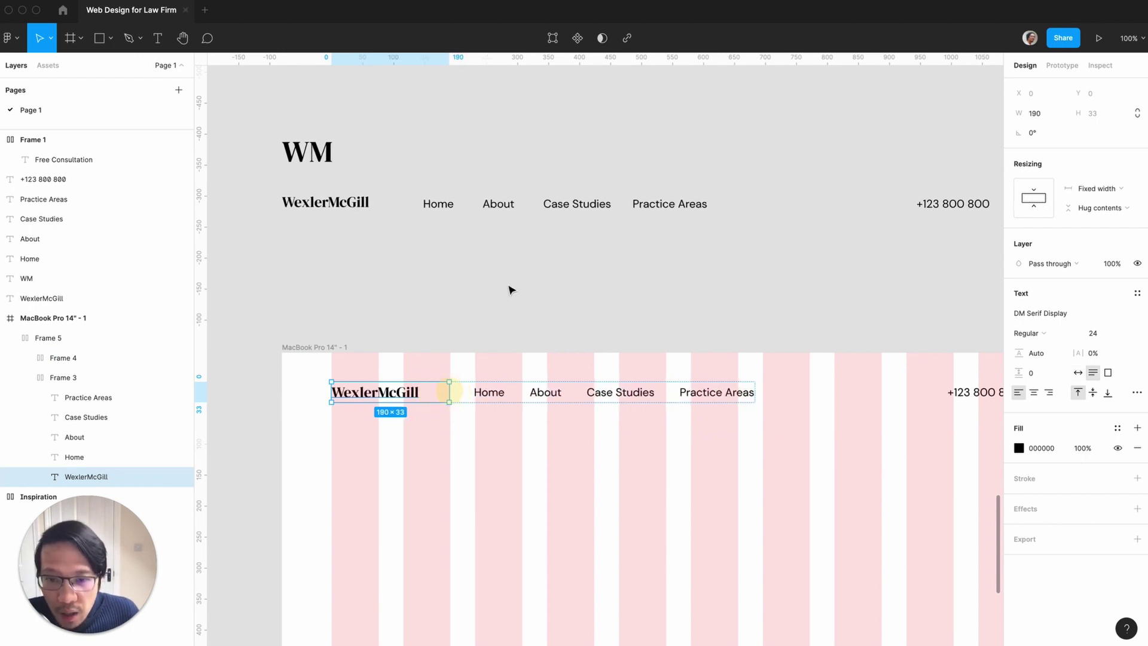
key("super+equal")
key("super+equal")
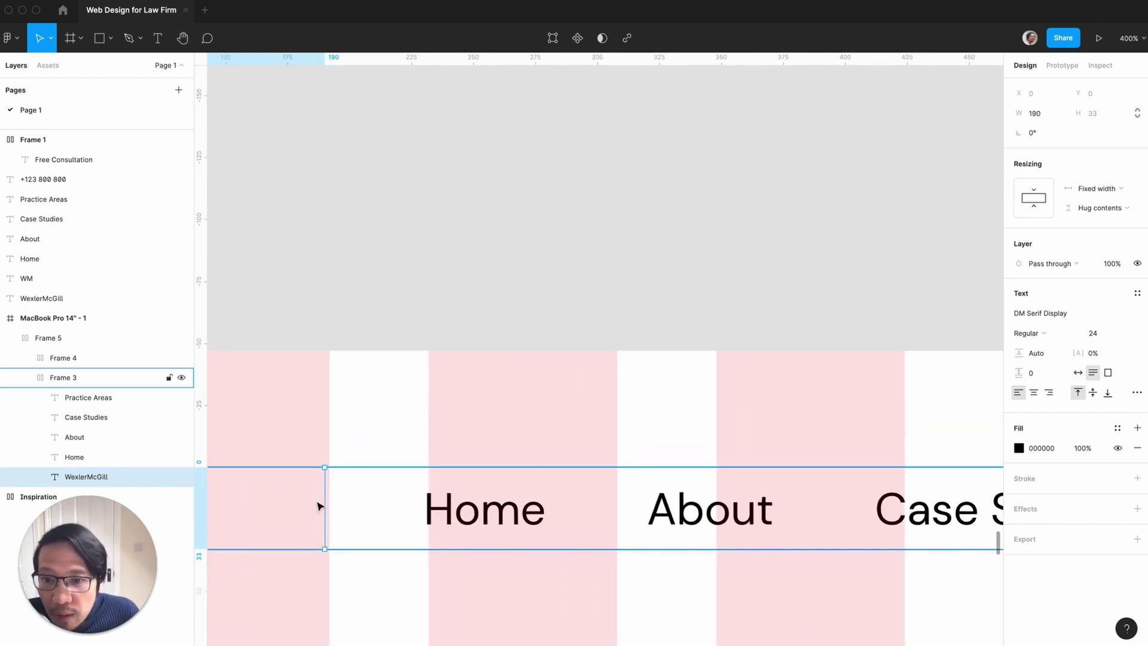
left_click_drag(327, 499, 328, 499)
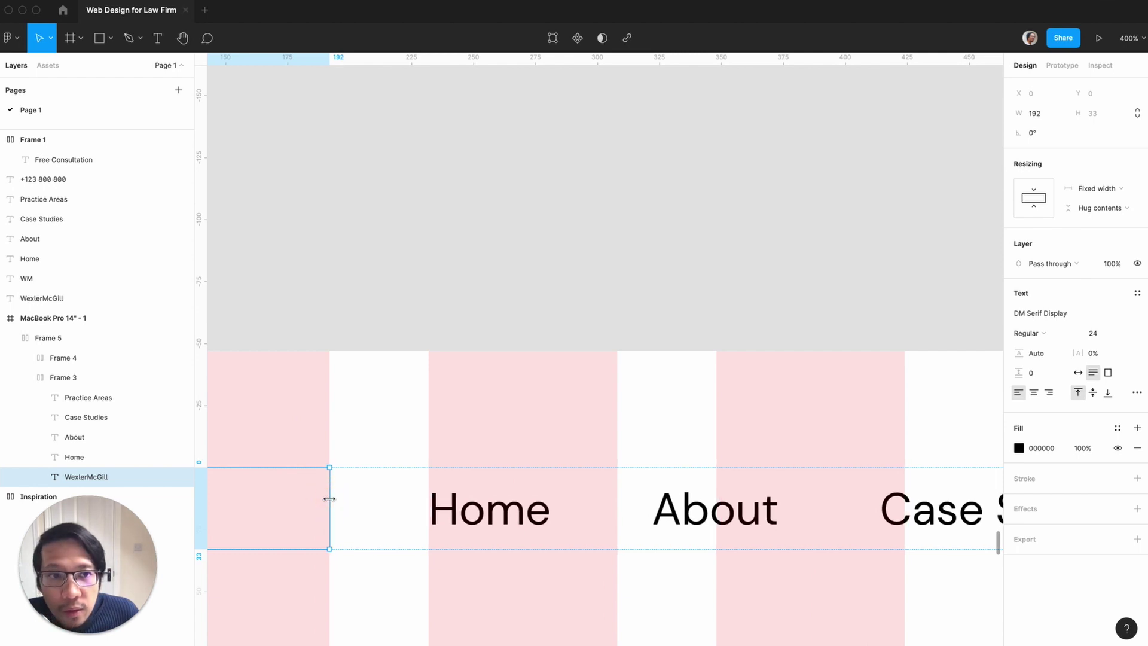
key("super+minus")
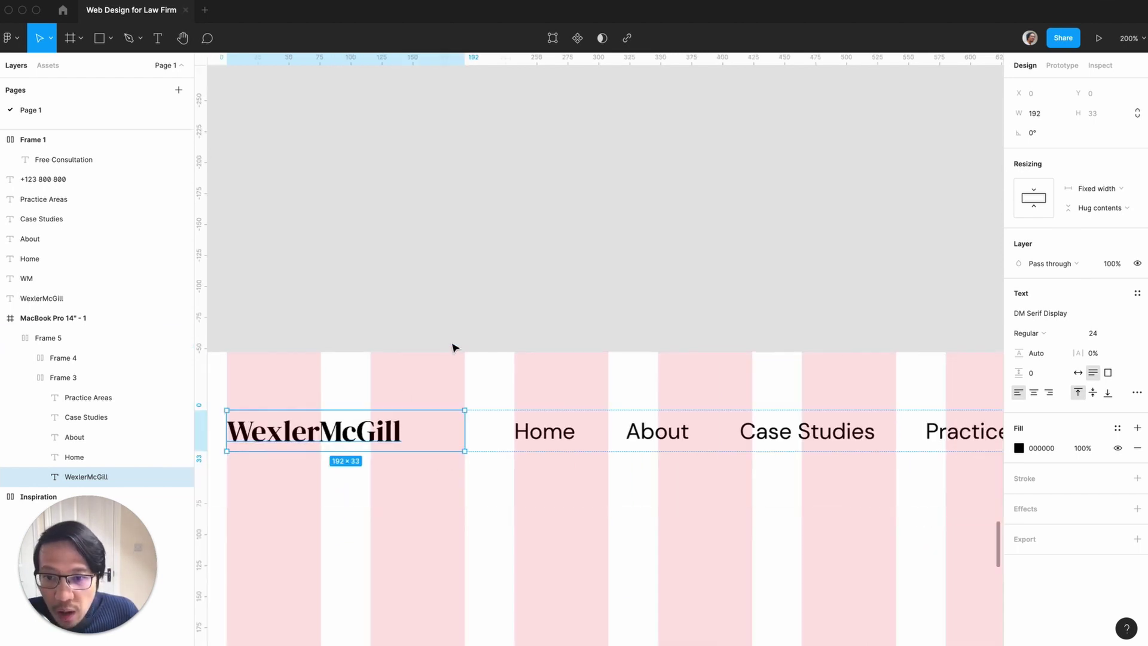
key("super+minus")
left_click(364, 399)
left_click(365, 399)
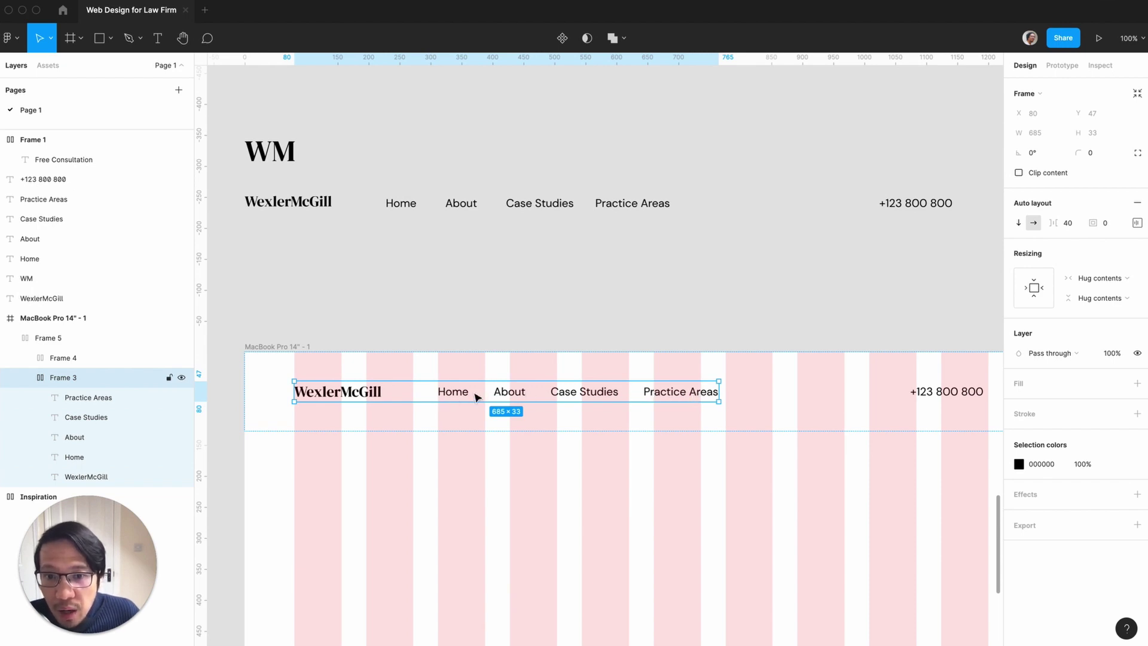
left_click(519, 277)
key("minus")
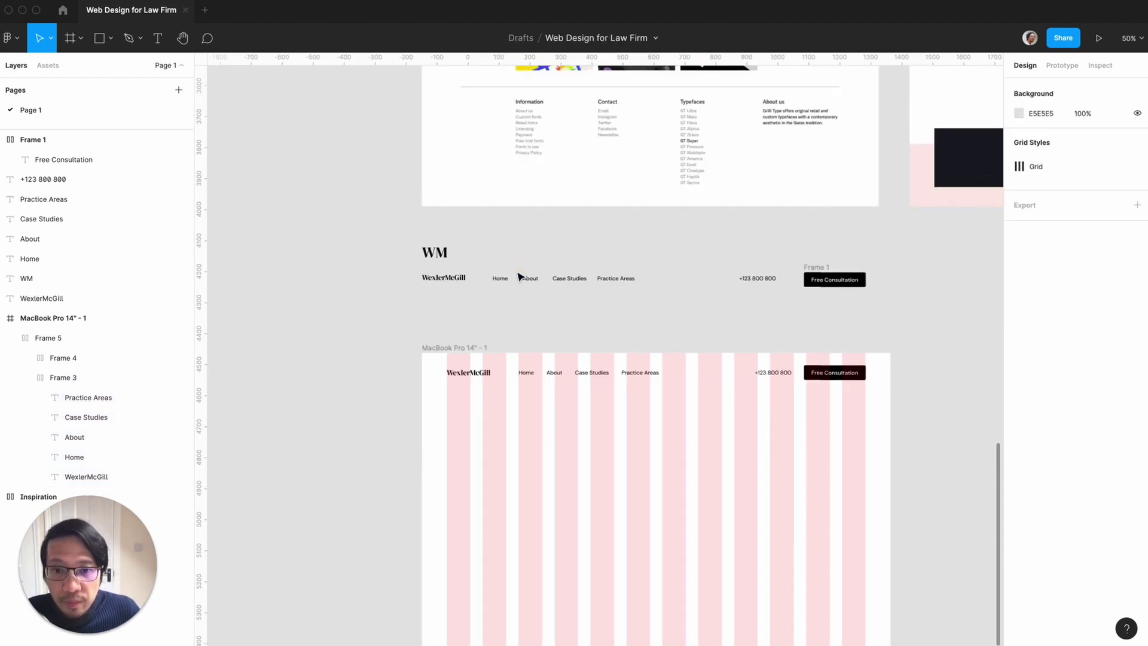
left_click(453, 348)
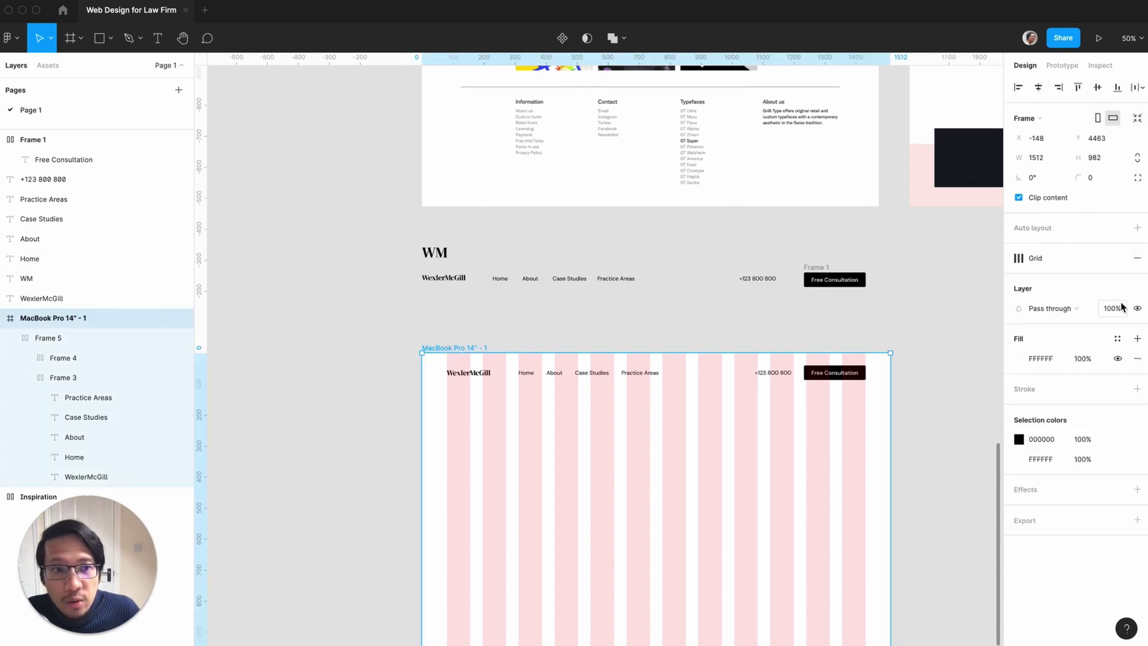
key("ctrl+g")
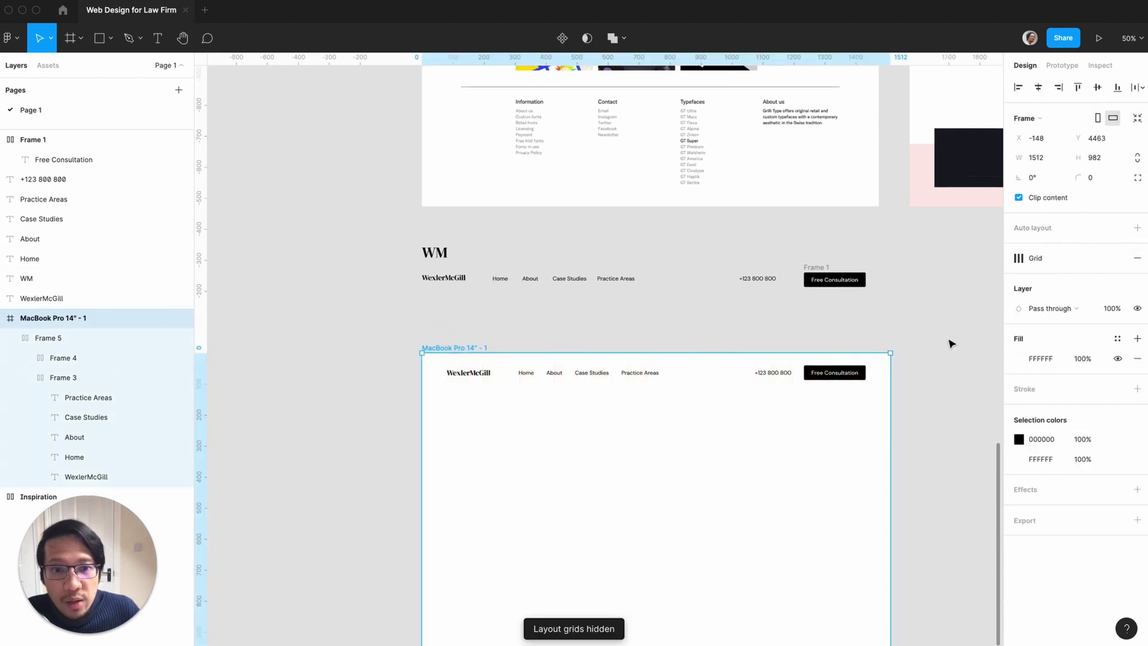
left_click(949, 343)
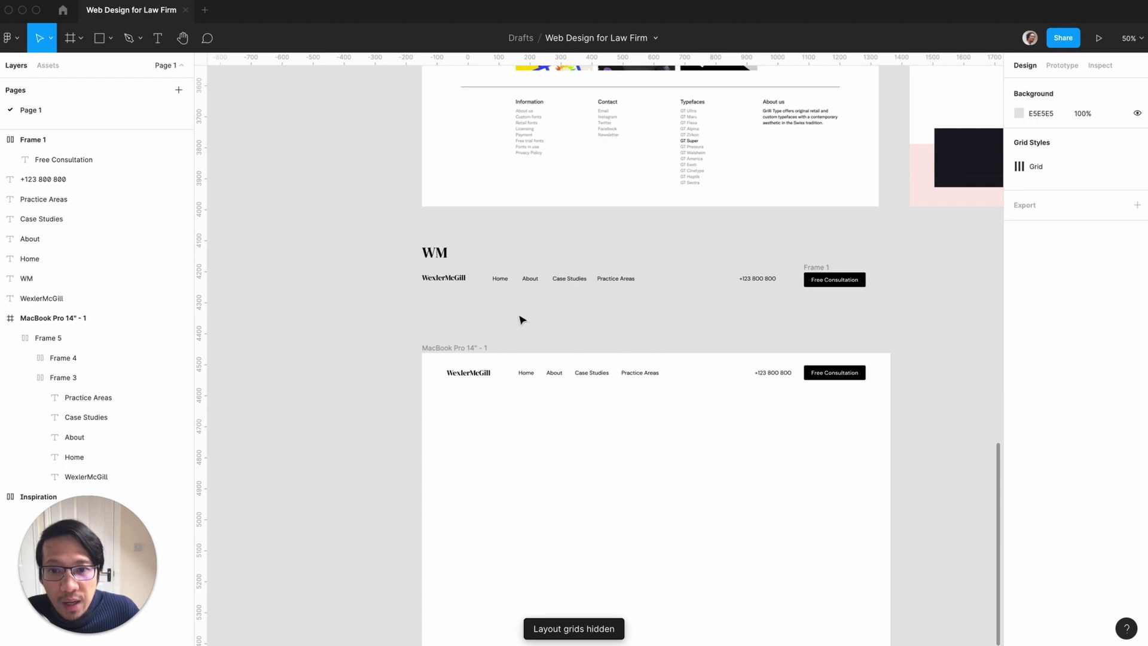
left_click(469, 347)
left_click(1098, 258)
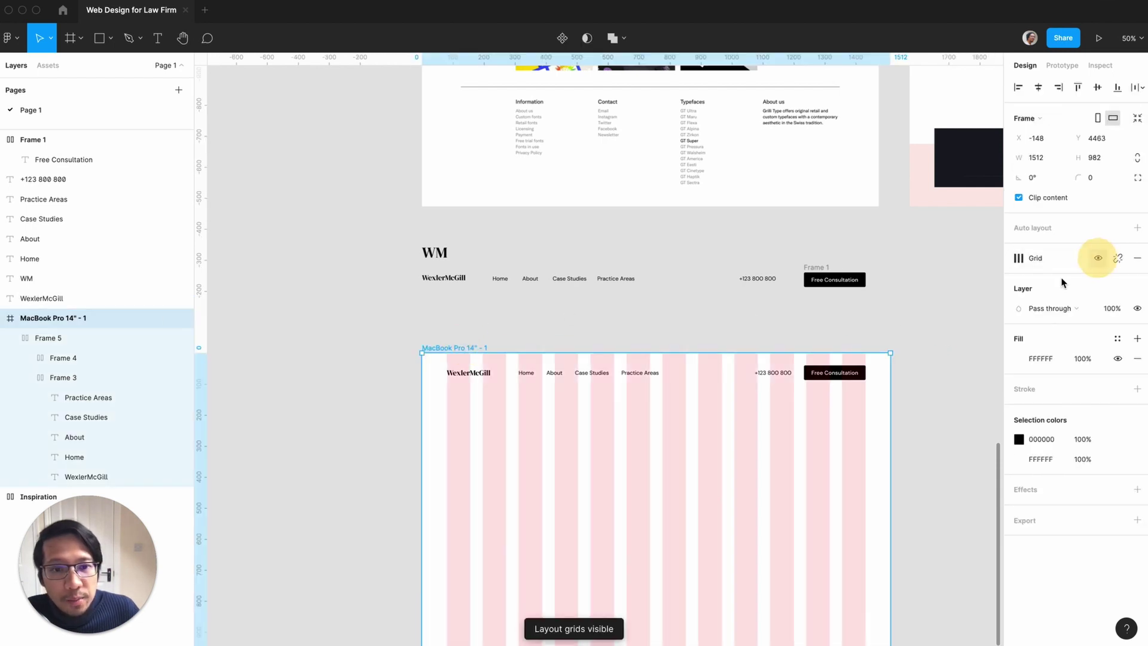
left_click(945, 328)
scroll(657, 359, "right", 5)
left_click(441, 373)
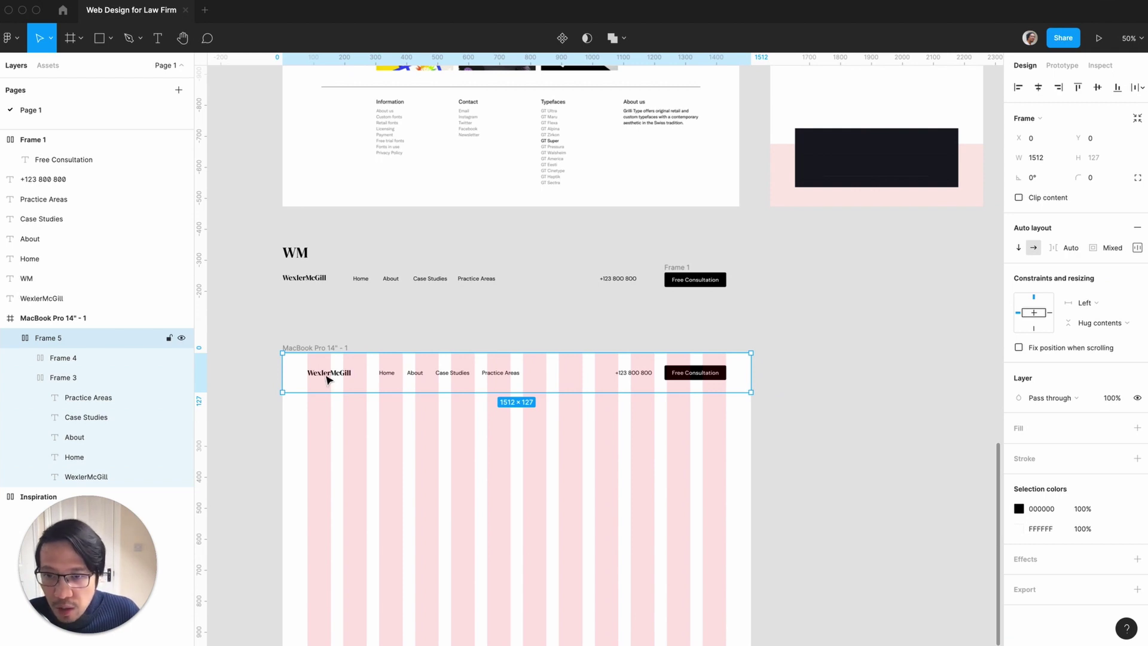
Duplicate the nav bar above the MacBook frame and make it a component named Nav
key("super+d")
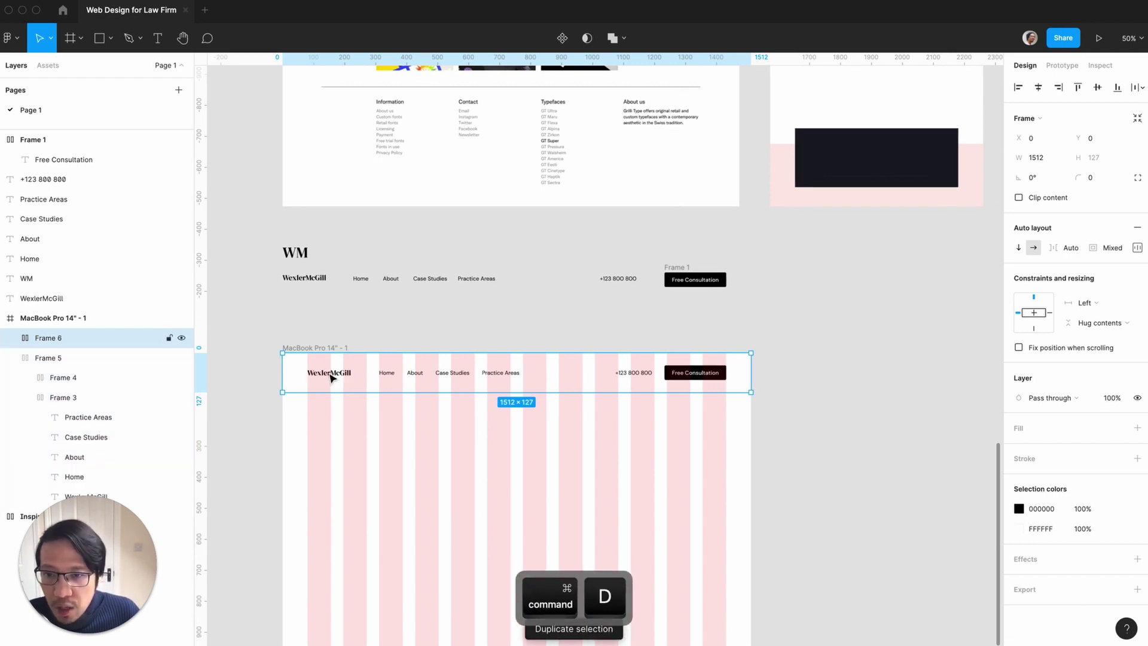
left_click_drag(323, 375, 321, 325)
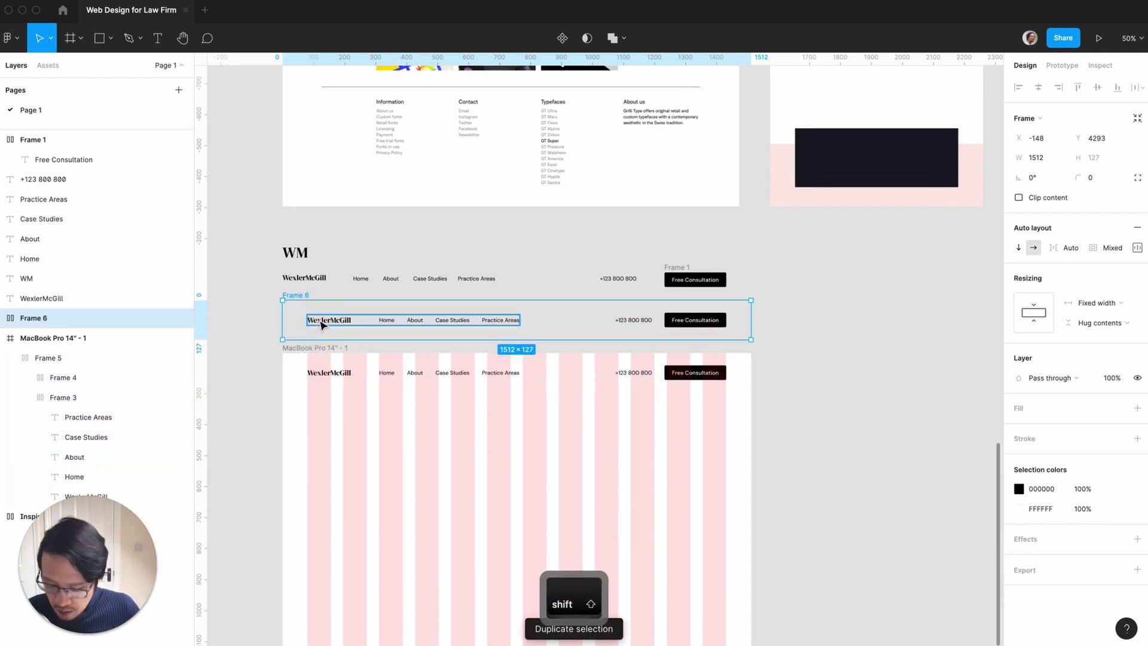
key("super+alt+k")
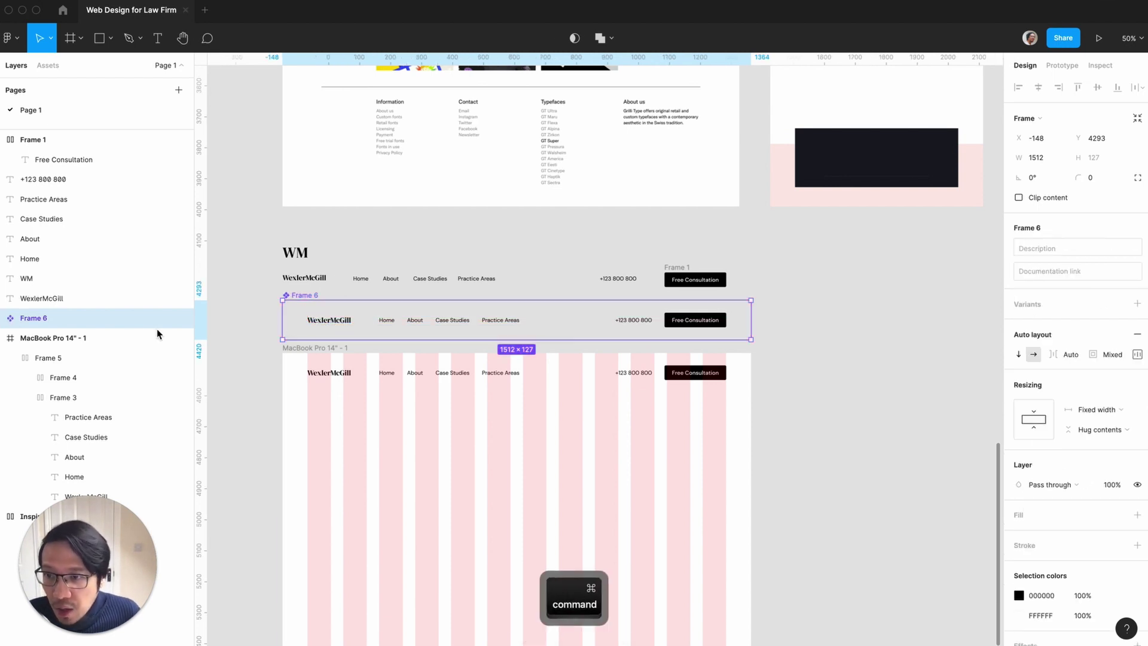
double_click(25, 318)
type("Nav")
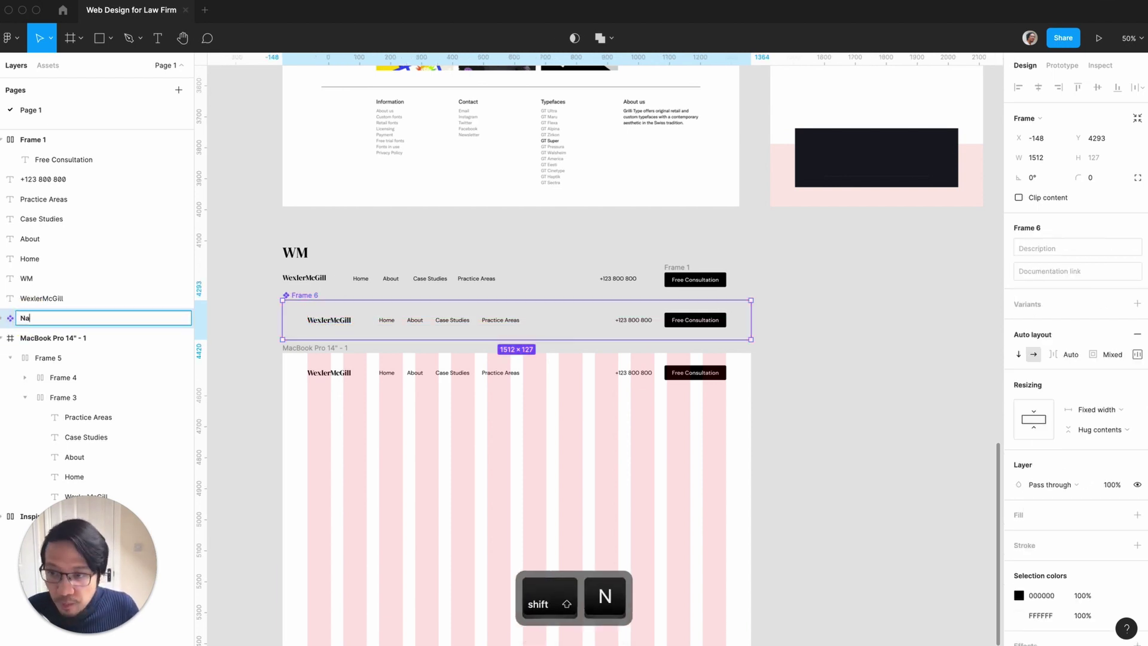
key("Return")
Replace the original nav bar with a Nav instance aligned to the MacBook frame's top
left_click(392, 383)
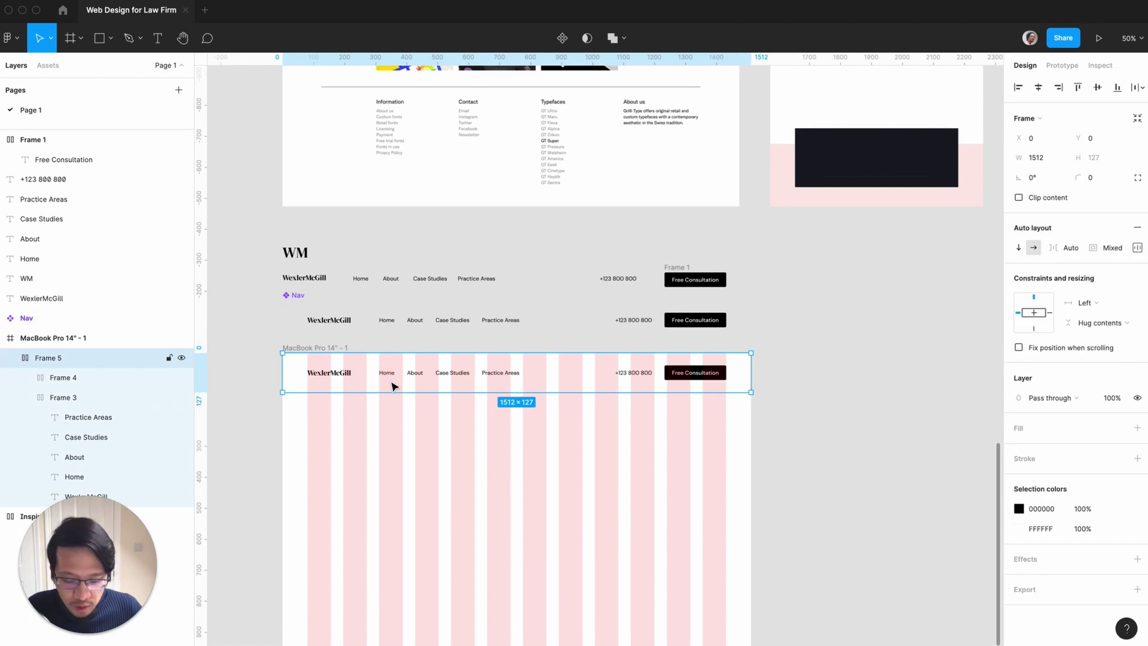
key("Delete")
left_click(388, 322)
key("super+d")
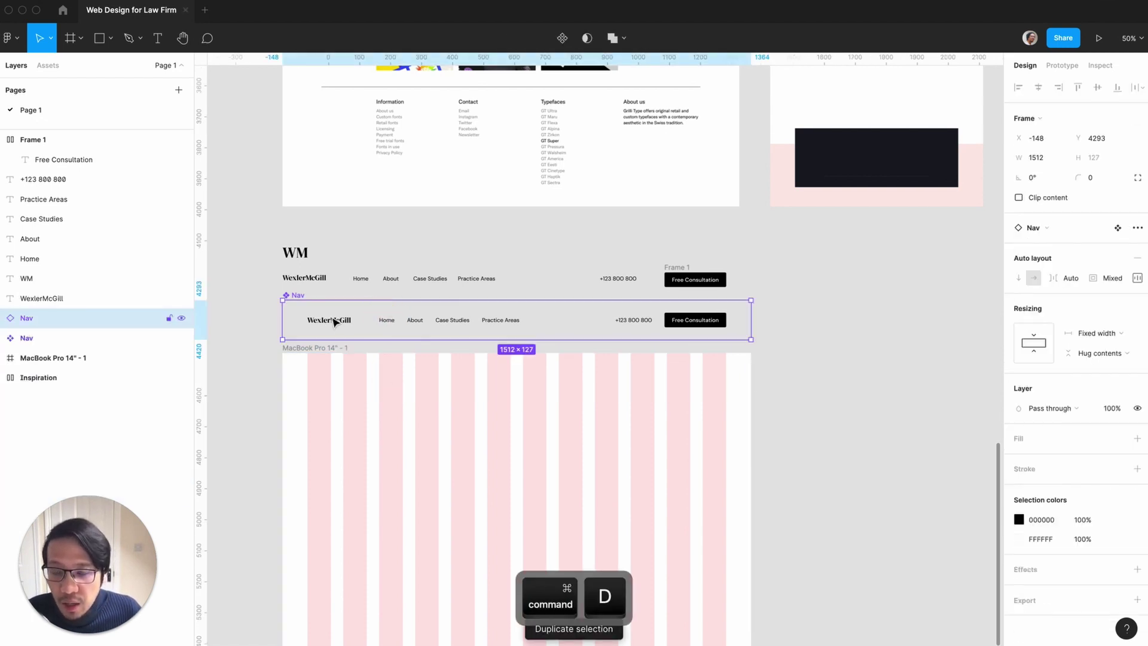
key("super+x")
left_click(306, 347)
key("super+v")
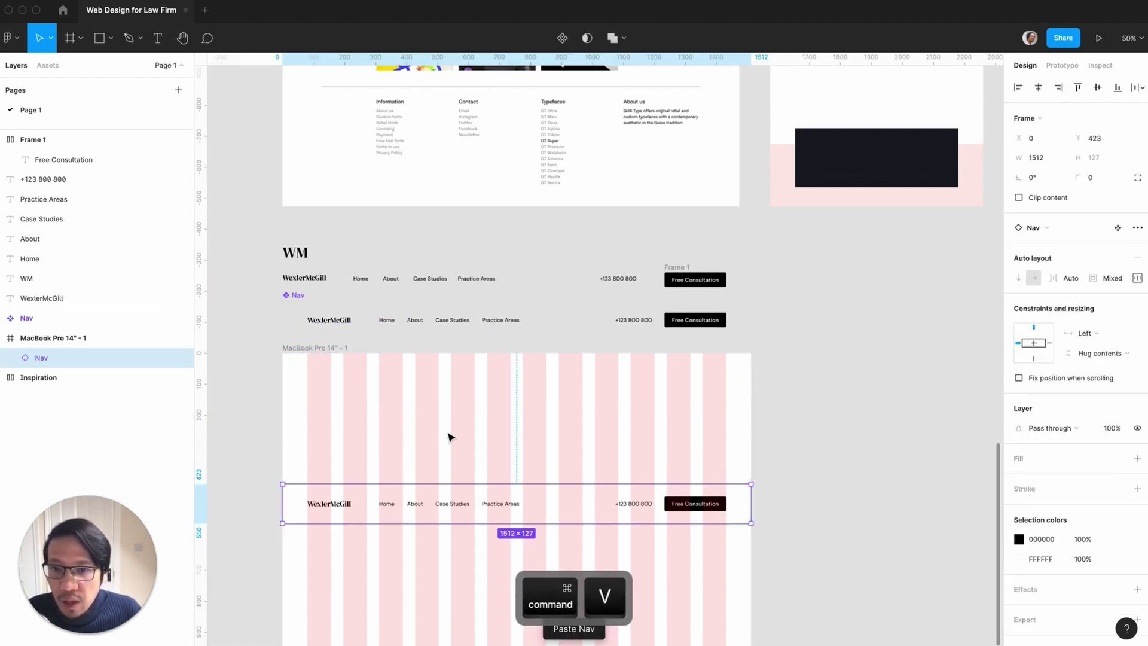
left_click(1076, 88)
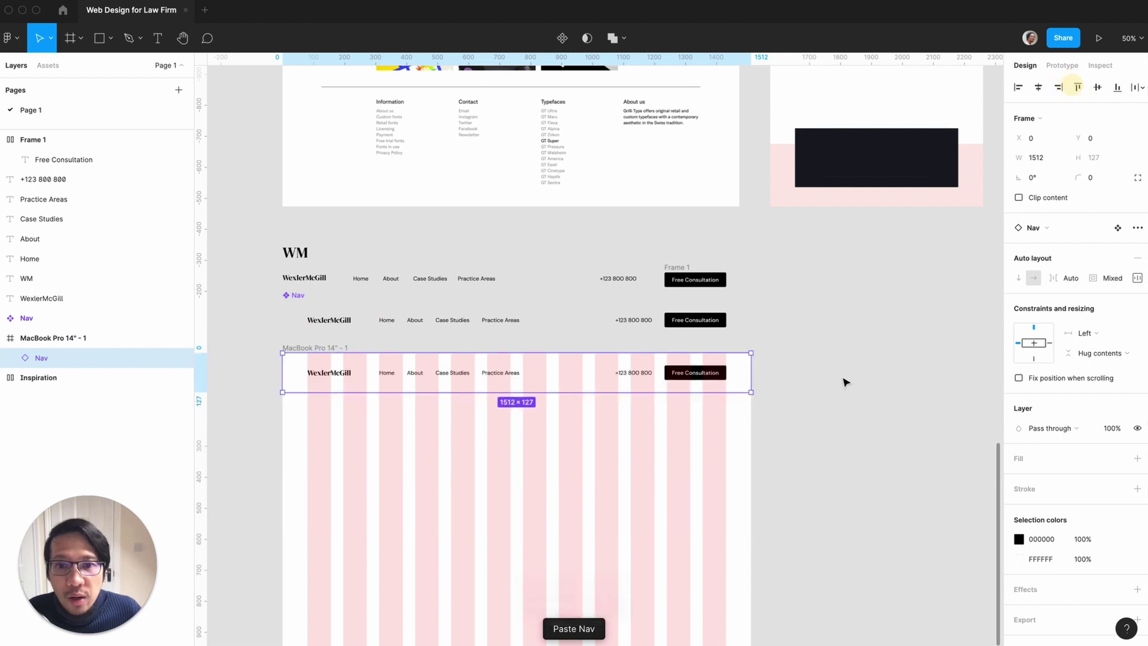
left_click(843, 379)
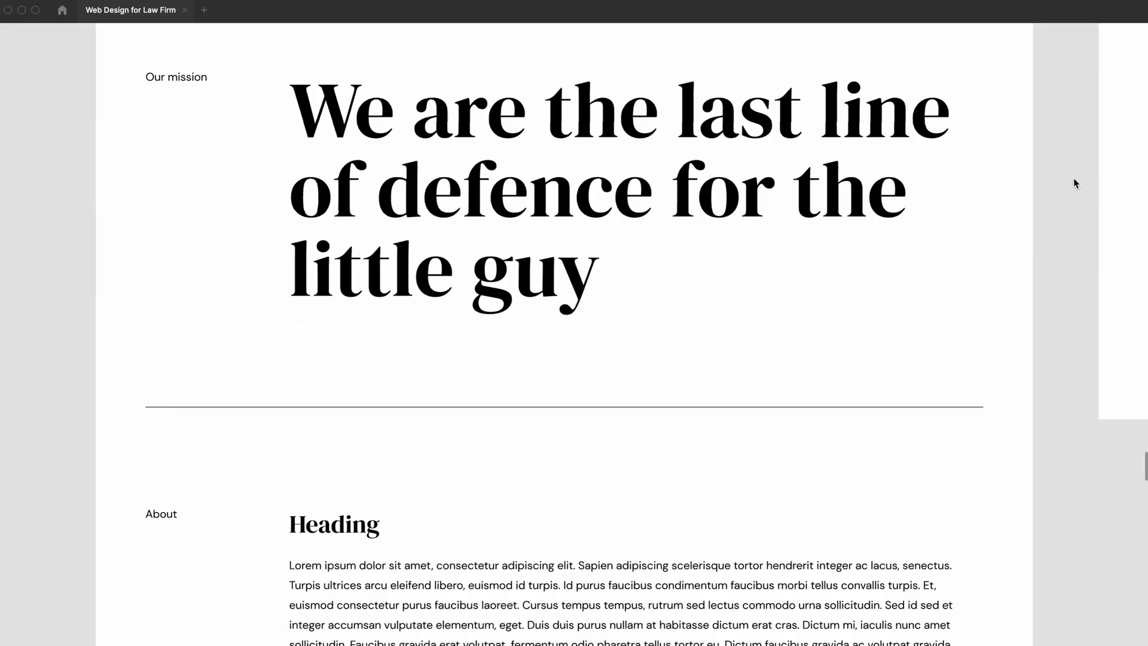
scroll(1074, 178, "down", 15)
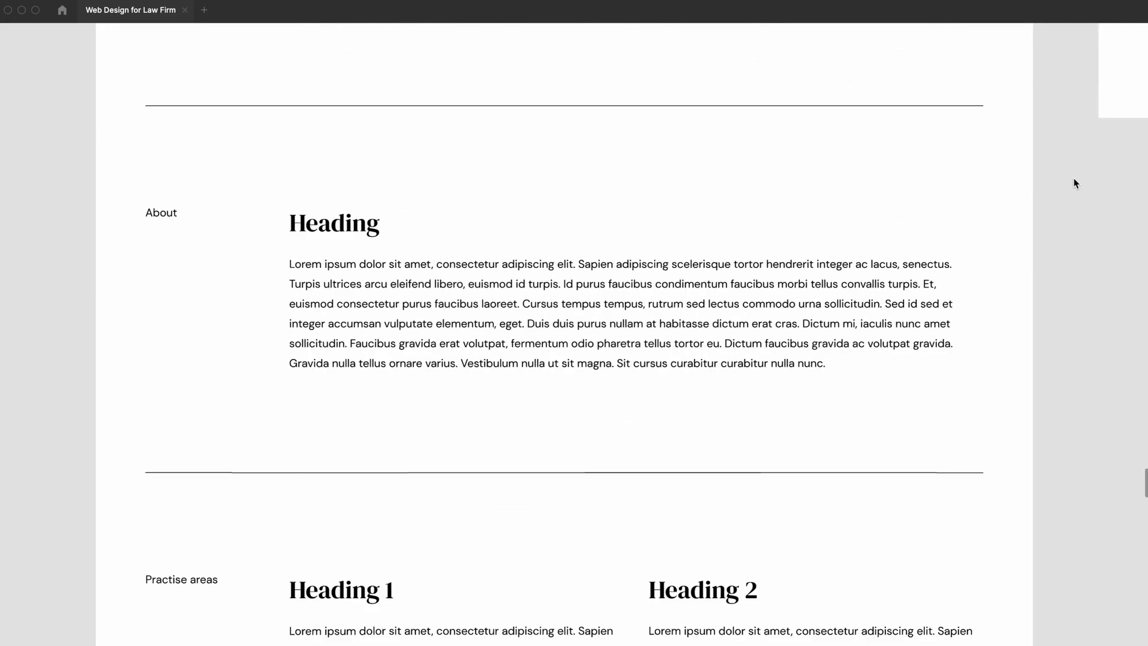
scroll(1074, 183, "down", 10)
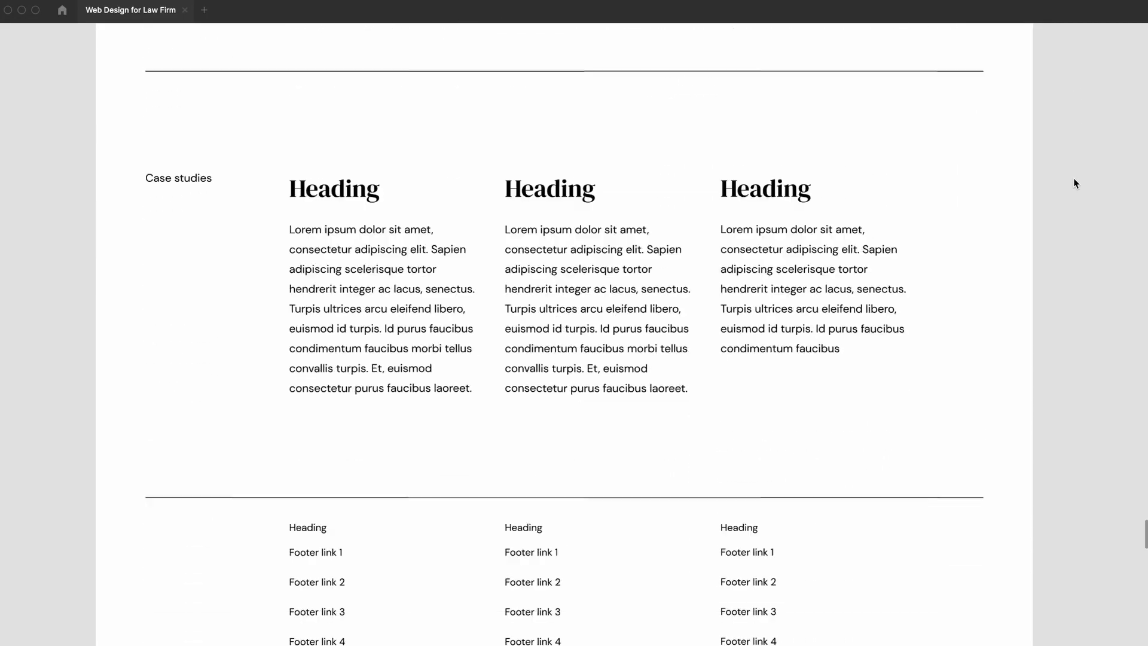
scroll(1074, 183, "up", 20)
scroll(1074, 183, "right", 10)
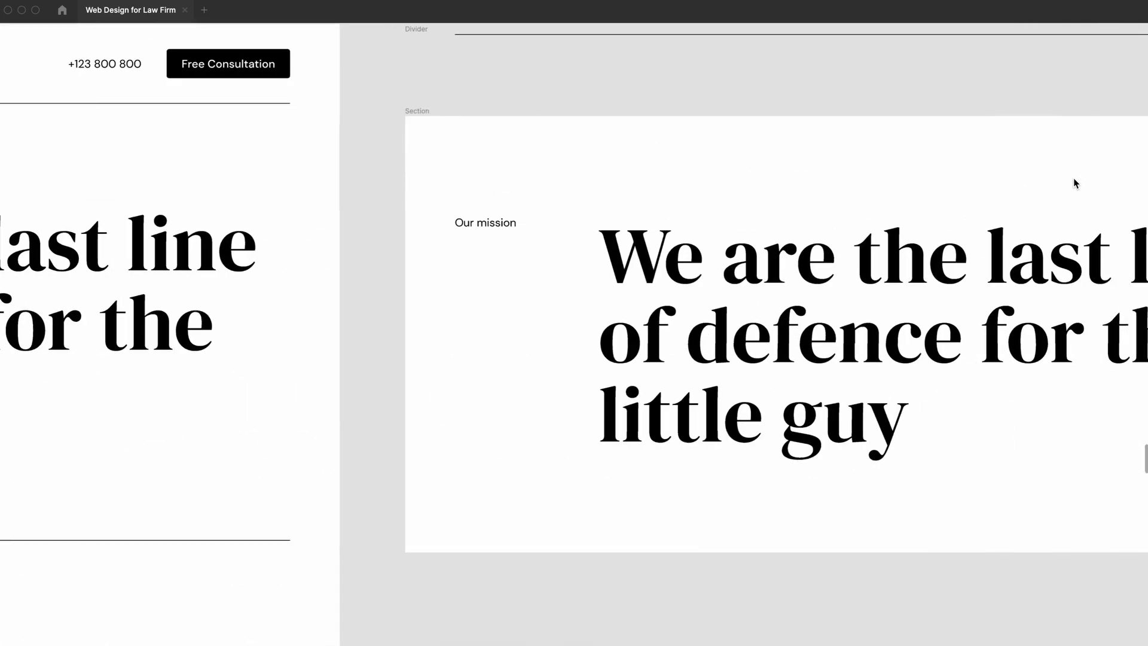
scroll(1074, 183, "down", 5)
scroll(1074, 178, "down", 5)
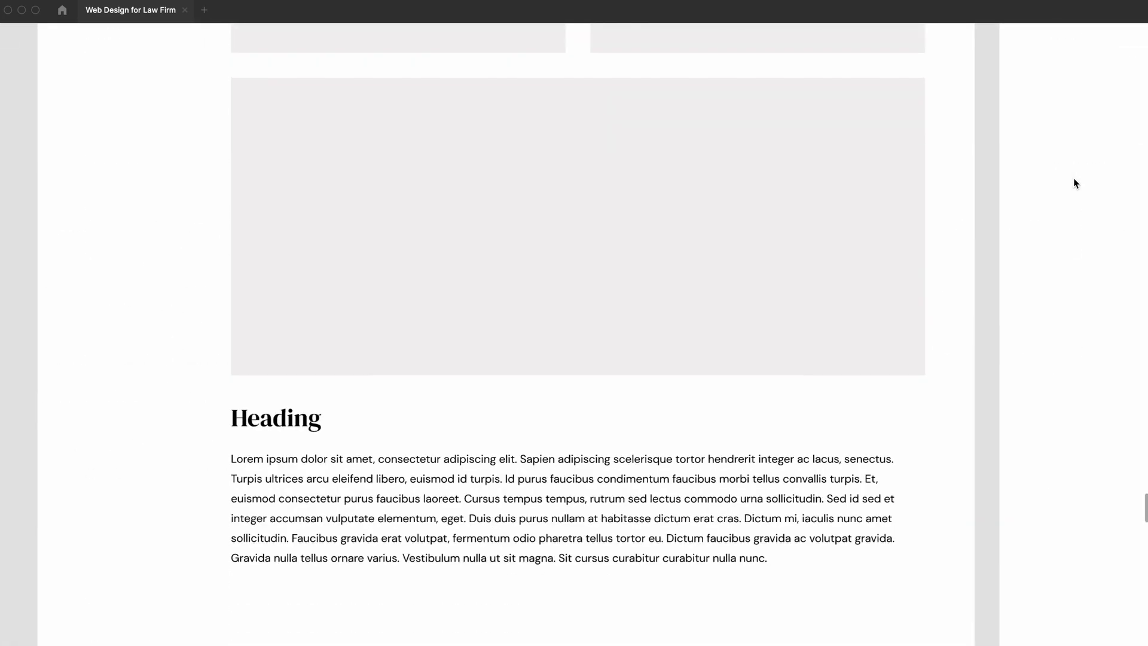
scroll(1073, 178, "up", 15)
scroll(1074, 178, "right", 10)
scroll(1075, 180, "down", 10)
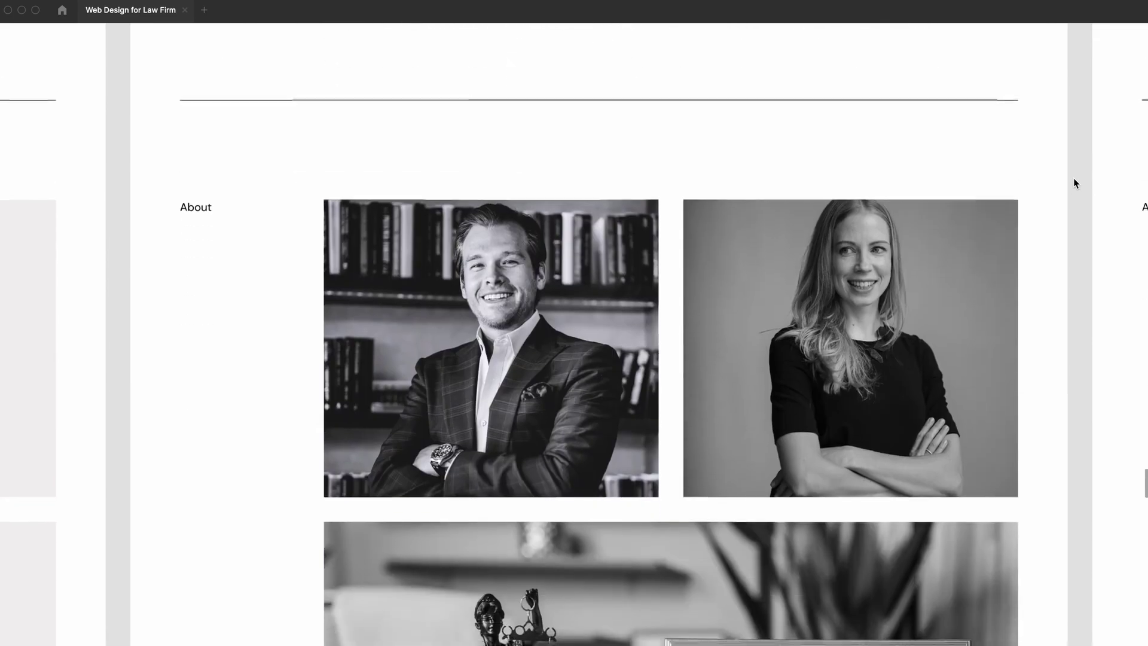
scroll(1074, 180, "up", 15)
scroll(1075, 180, "down", 5)
scroll(1074, 183, "down", 10)
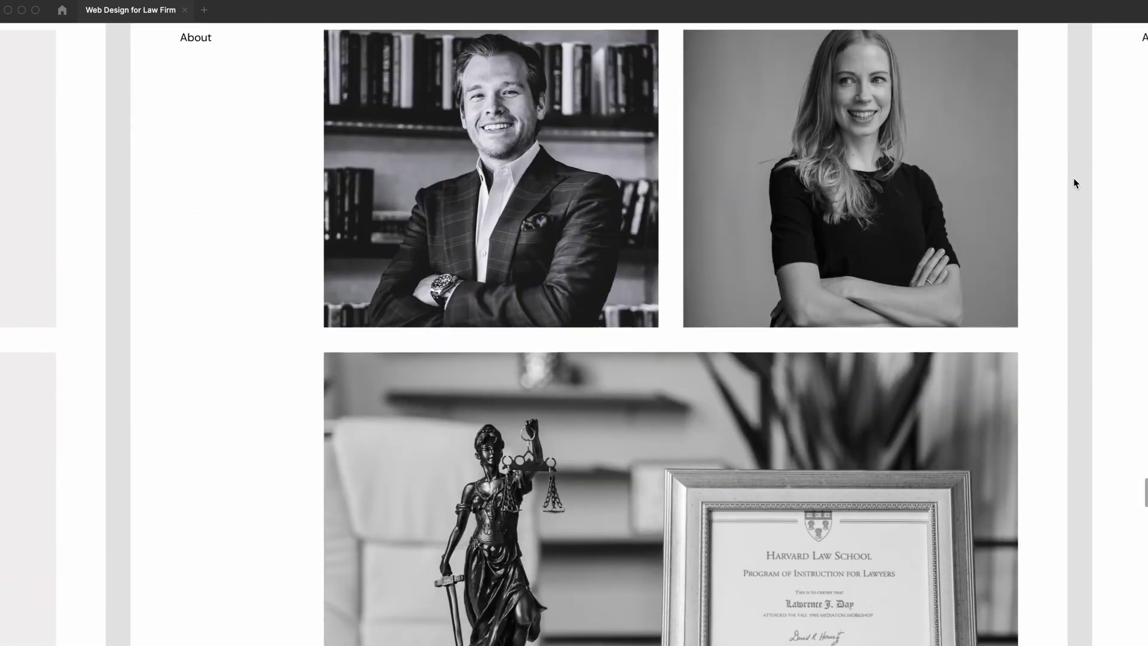